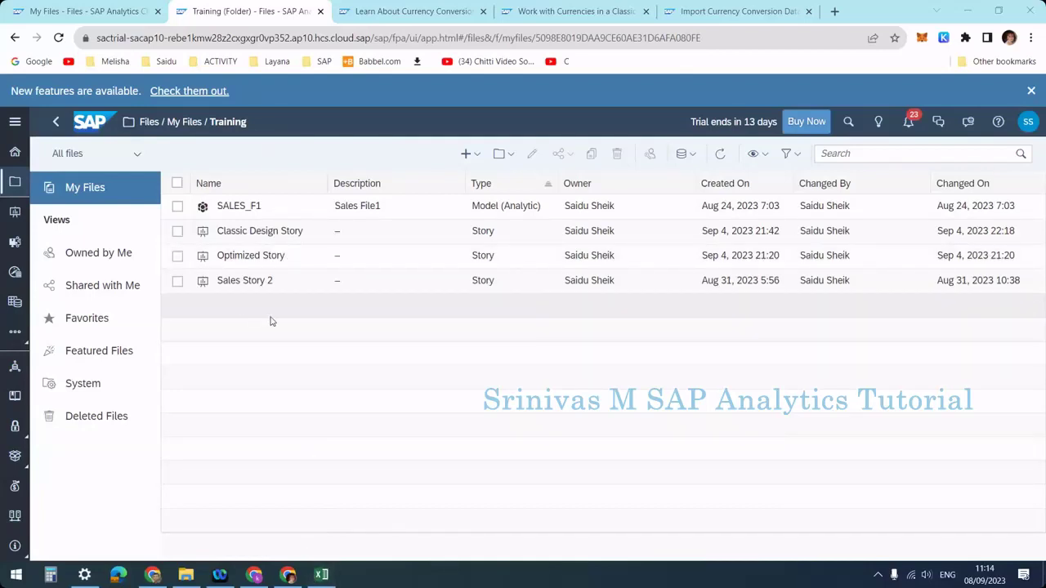
Step: Switch to the Sales_USD.xlsx workbook in Excel and inspect the EXE_1 sheet's sales rows and CURRENCY column
click(321, 577)
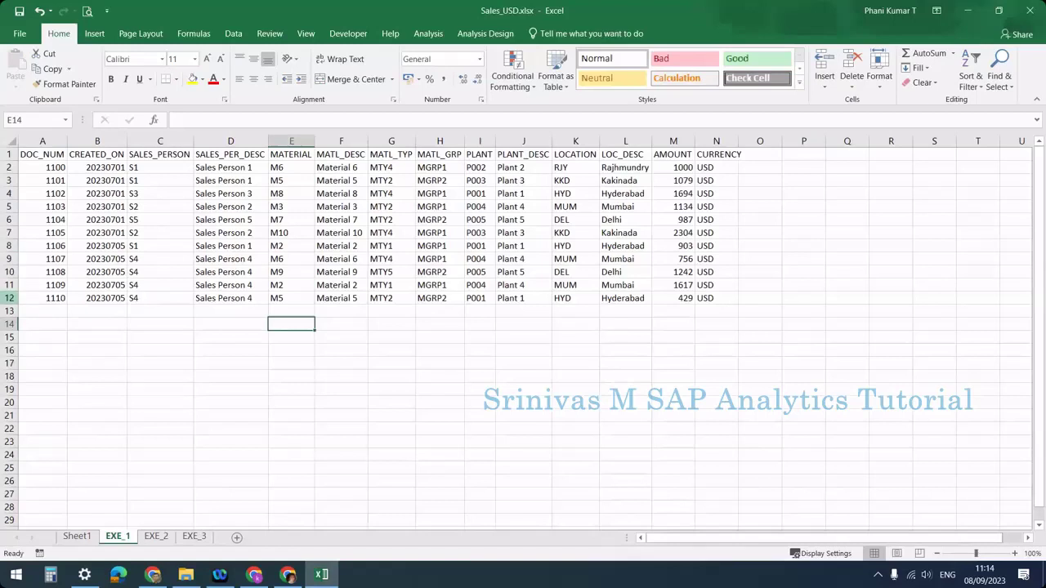
drag(10, 298, 10, 181)
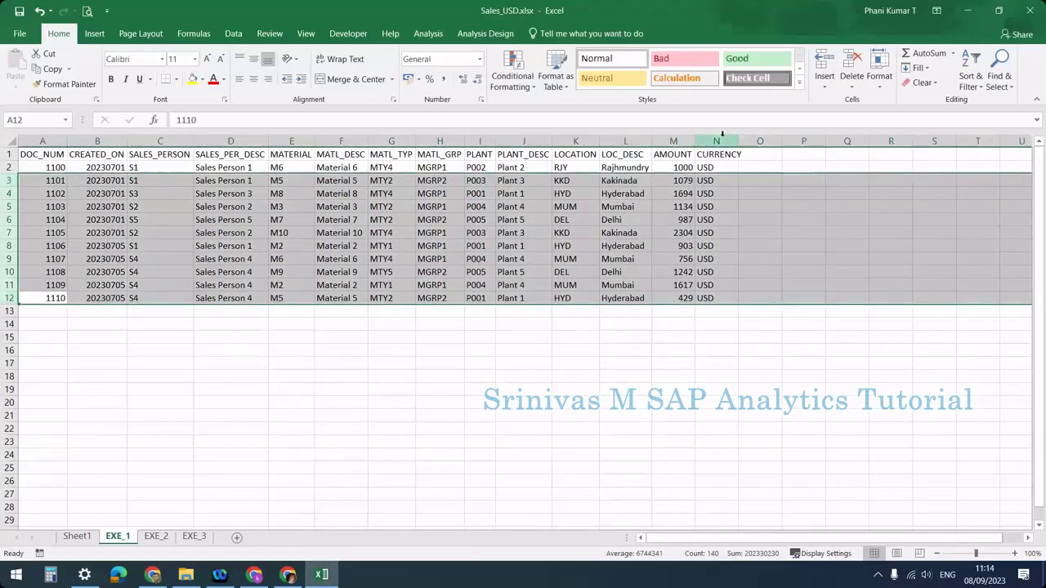
click(718, 137)
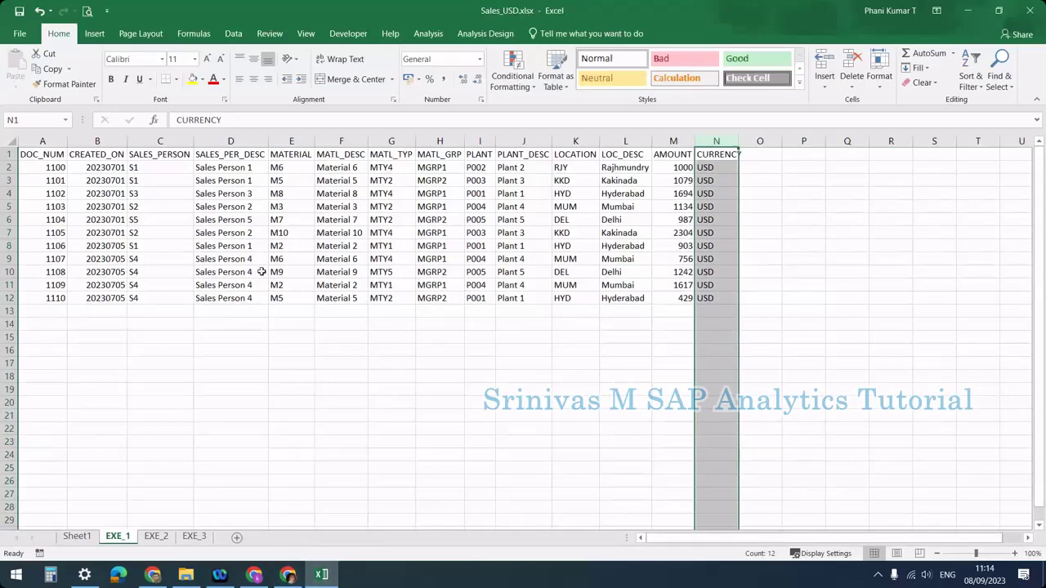
Step: Switch back to SAP Analytics Cloud and open the Modeler's list of currency conversion tables from the Training folder
click(292, 575)
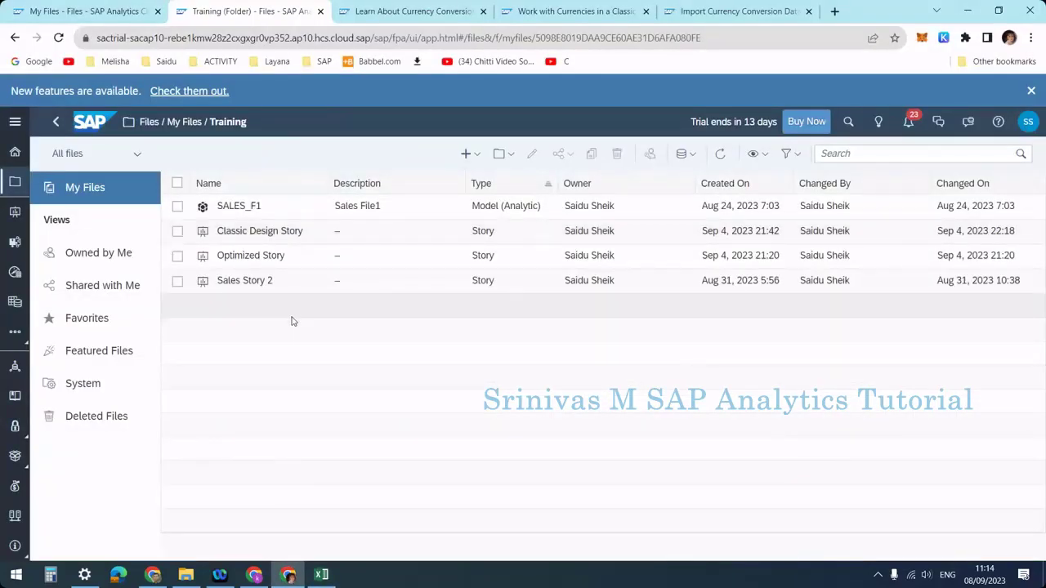
click(476, 155)
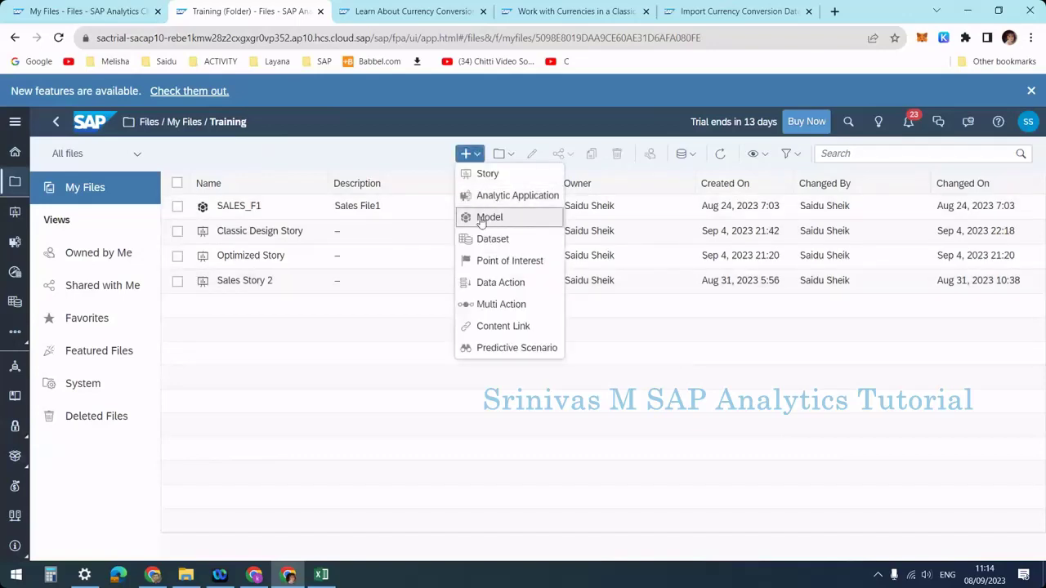
click(303, 346)
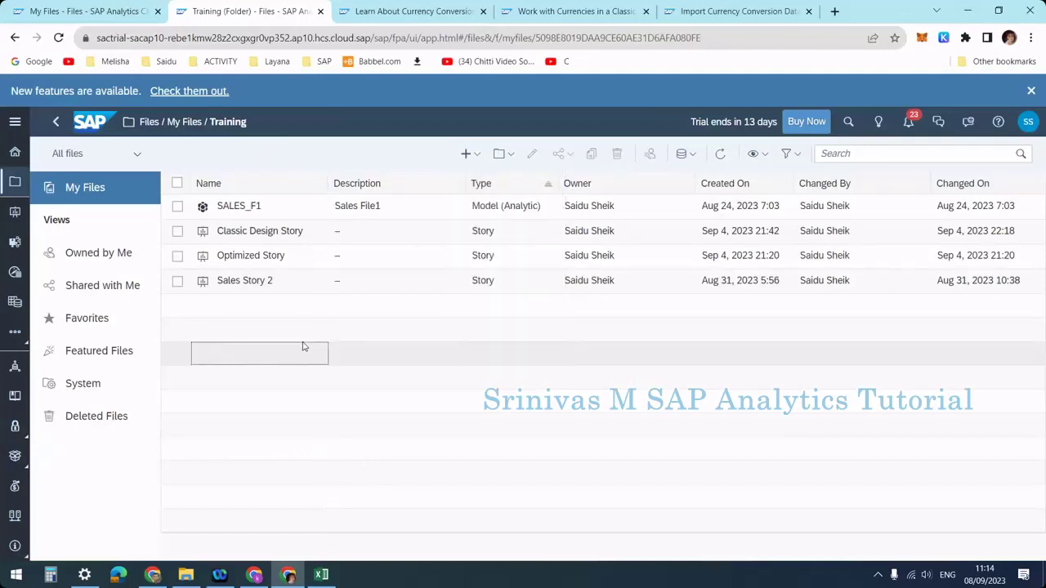
click(483, 155)
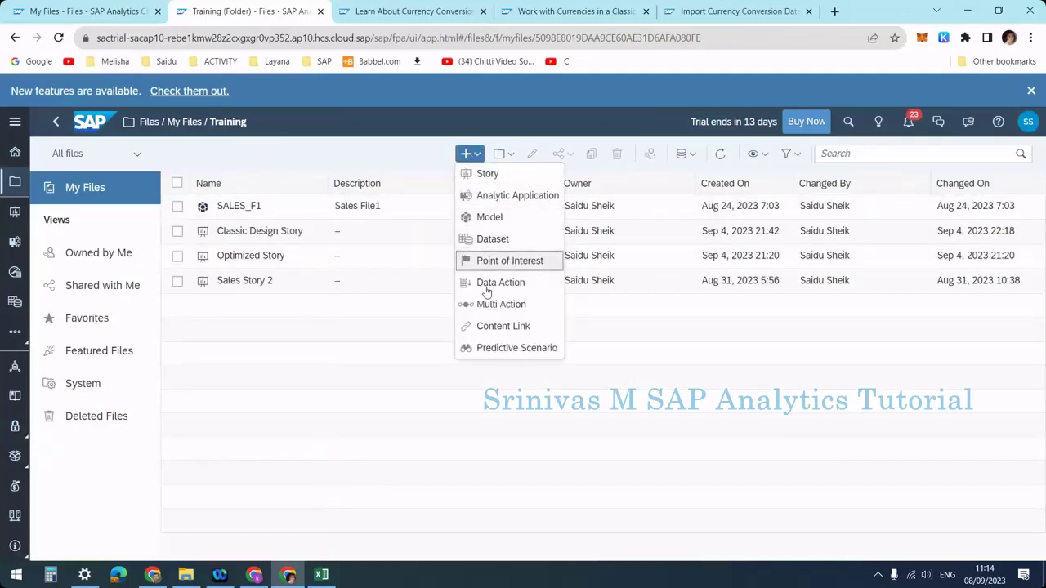
click(490, 217)
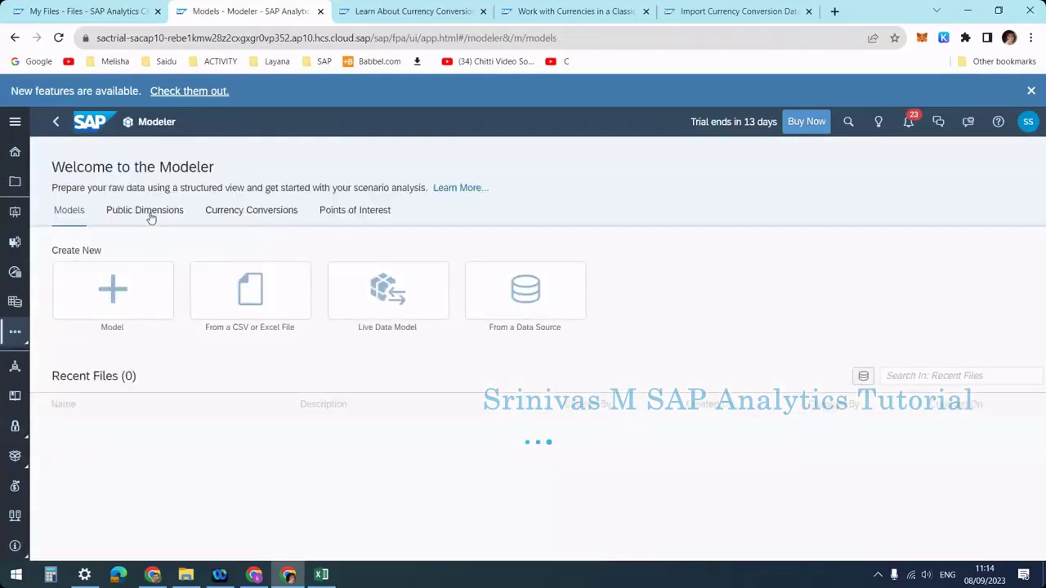
click(245, 218)
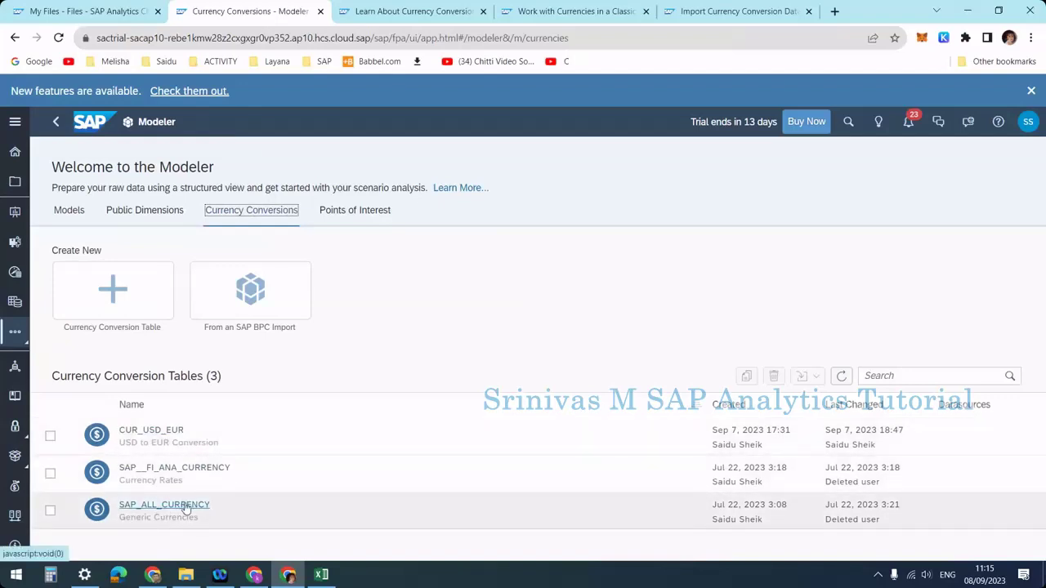
Step: Open the SAP_ALL_CURRENCY conversion table and examine its category, valid-from and exchange rate columns
click(187, 507)
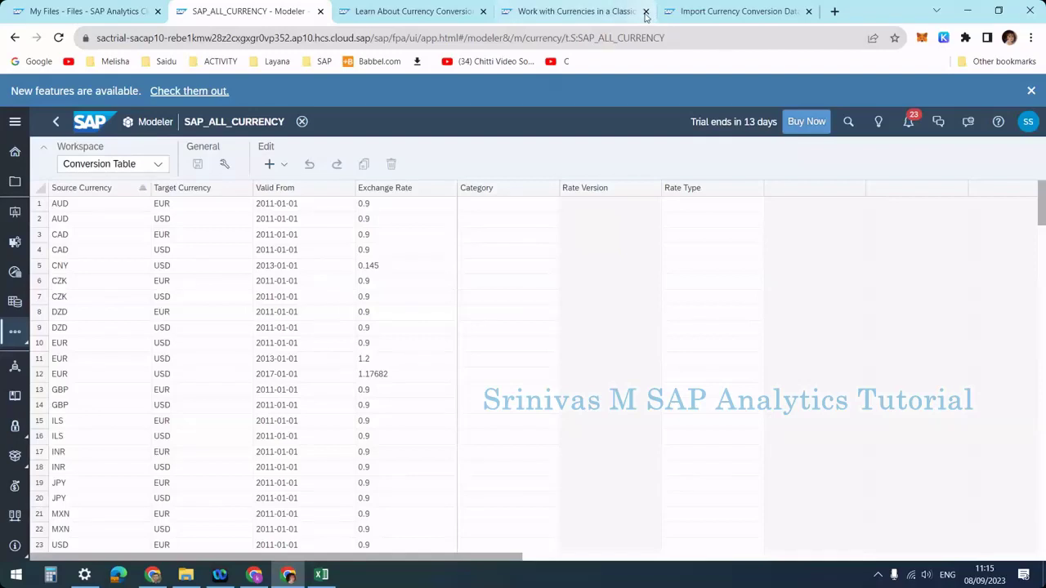
click(526, 281)
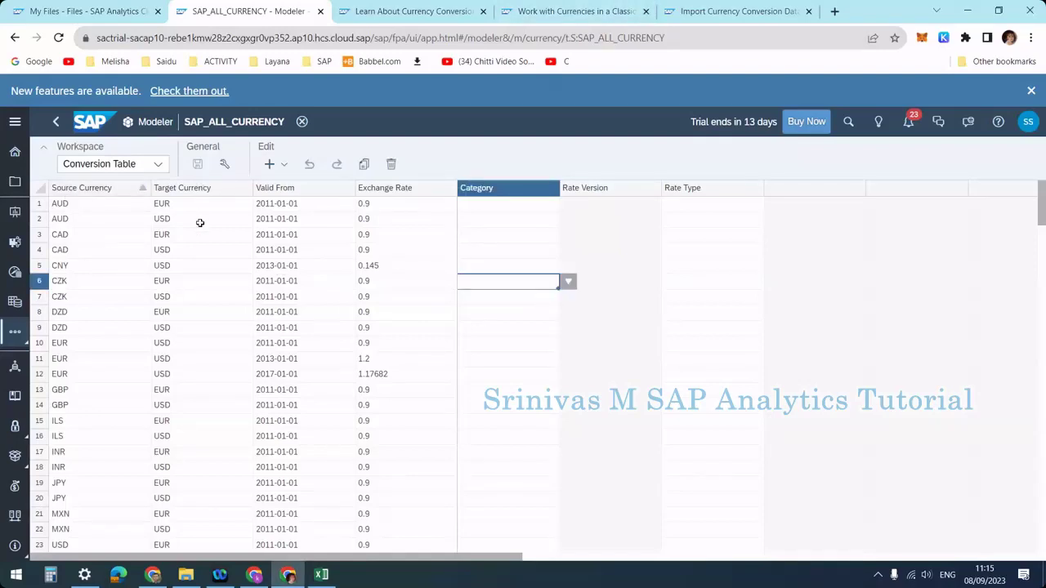
click(280, 215)
click(419, 223)
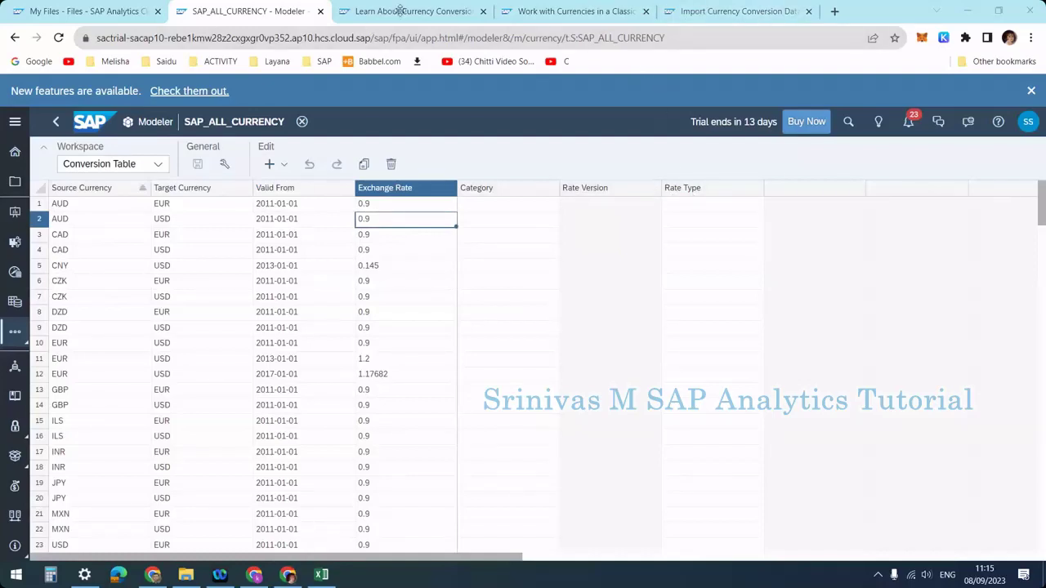
Step: Read the mandatory settings in the "Learn About Currency Conversion Tables" help page
click(572, 11)
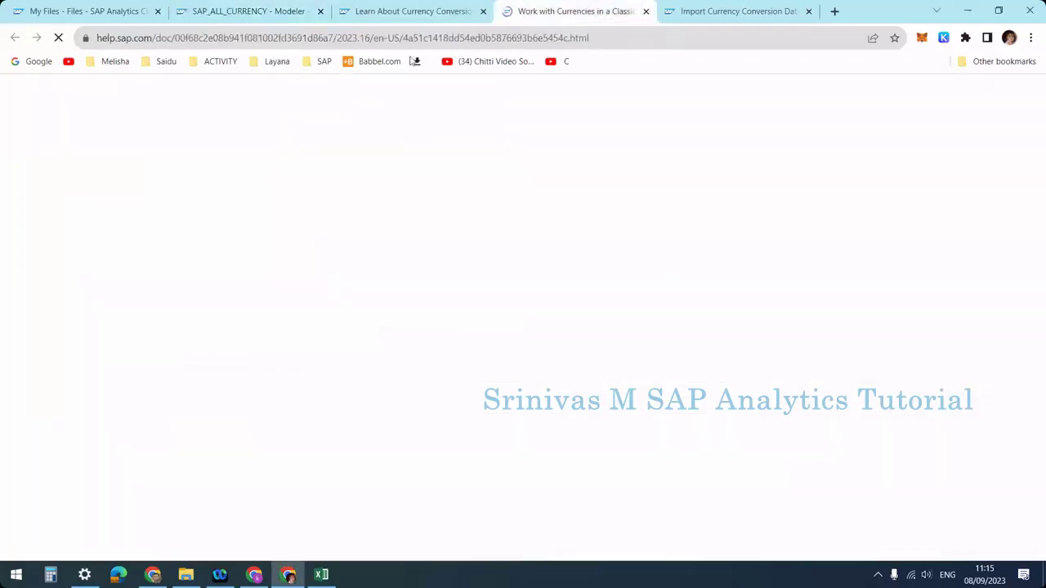
click(462, 12)
scroll(61, 413, up, 8)
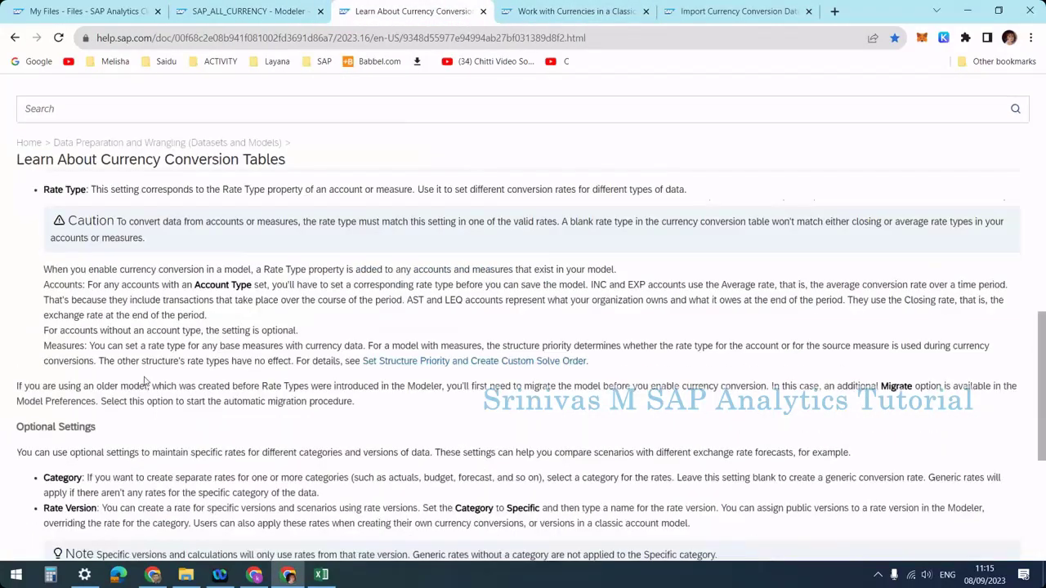
scroll(82, 286, down, 2)
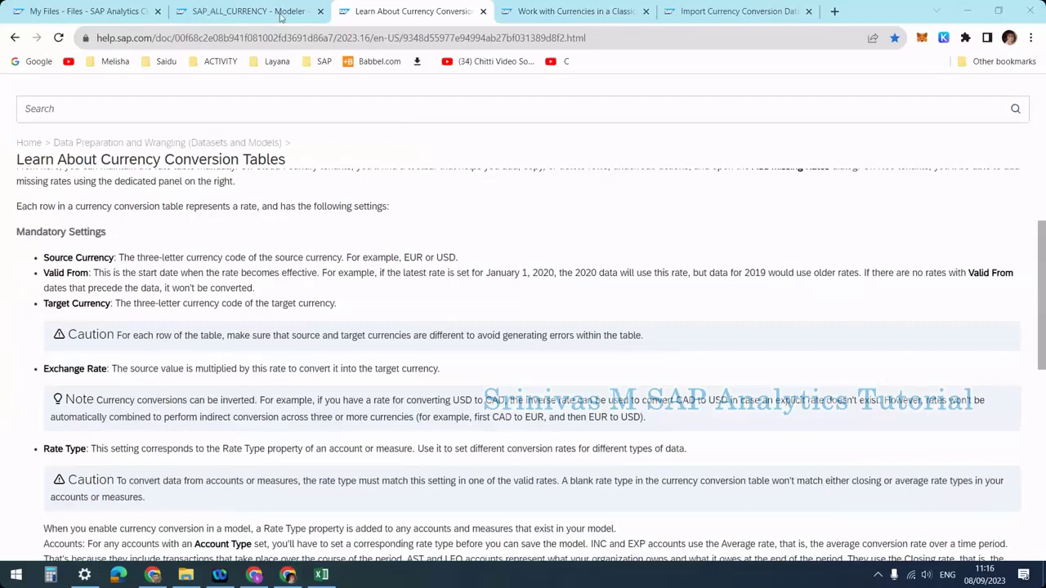
Step: Return to the SAP_ALL_CURRENCY table and check the options available for Rate Type in row 1
click(237, 13)
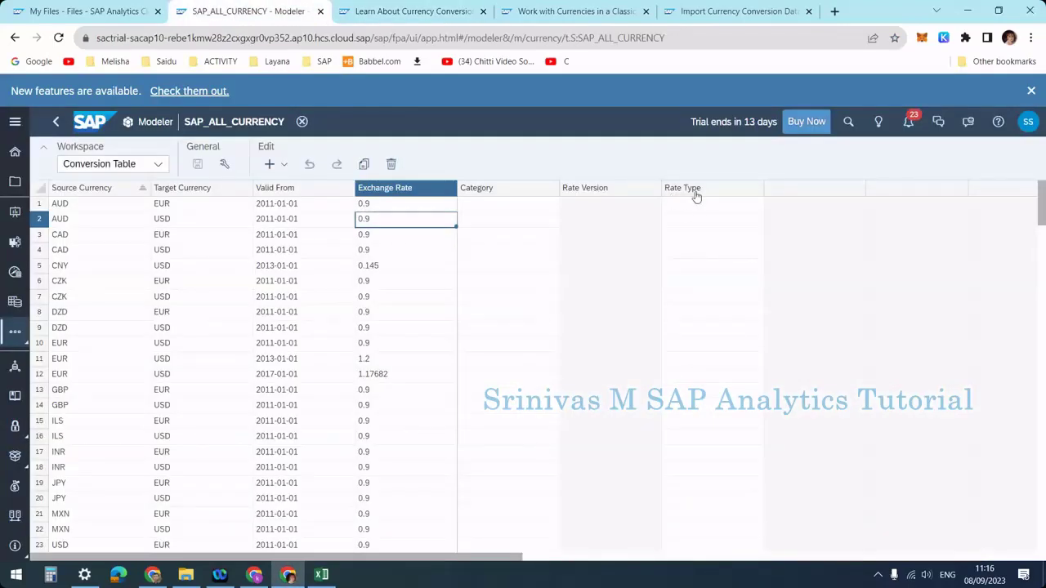
scroll(708, 254, down, 5)
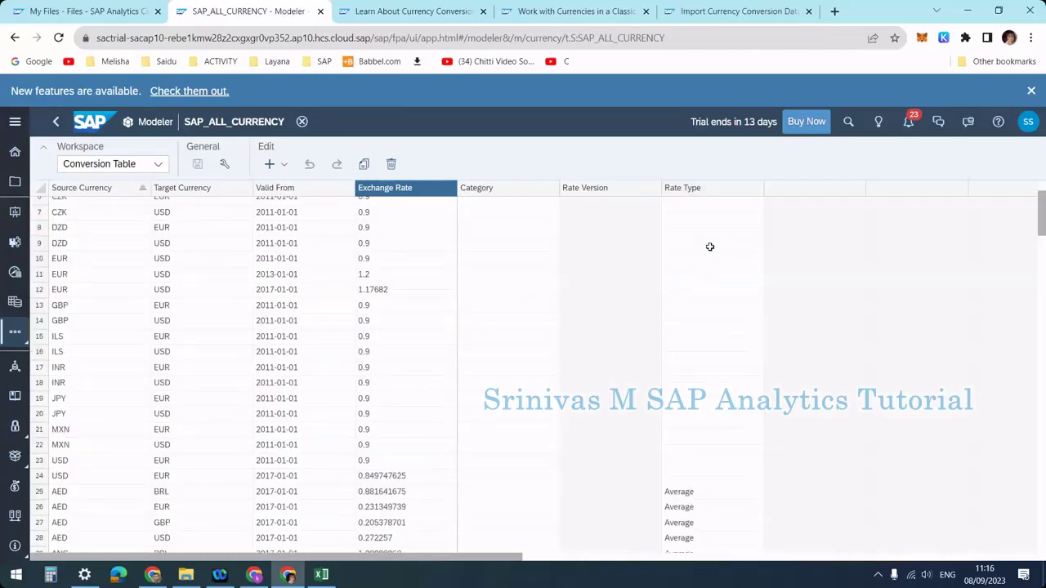
scroll(713, 222, up, 5)
double_click(710, 205)
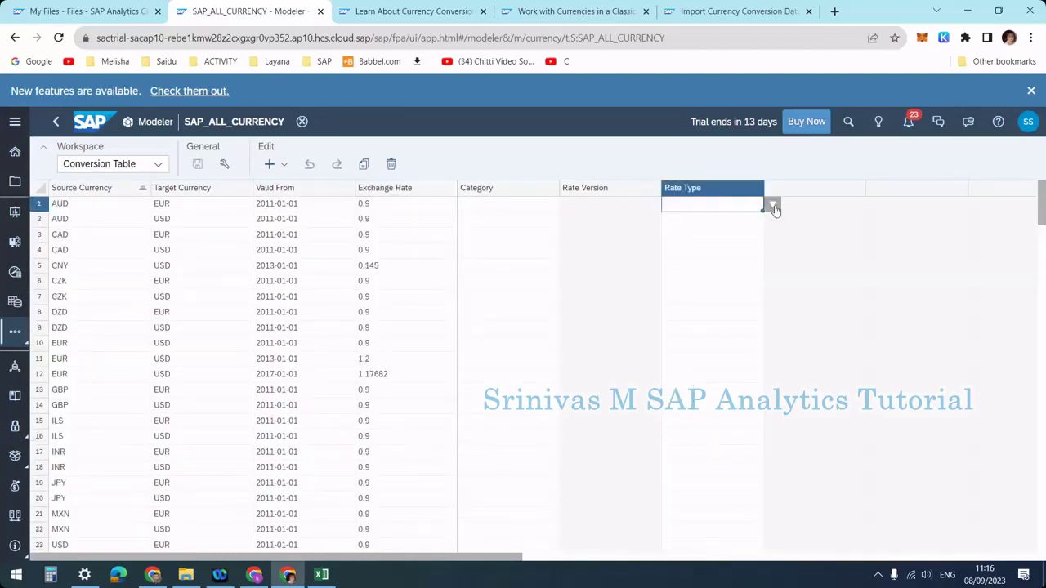
click(772, 204)
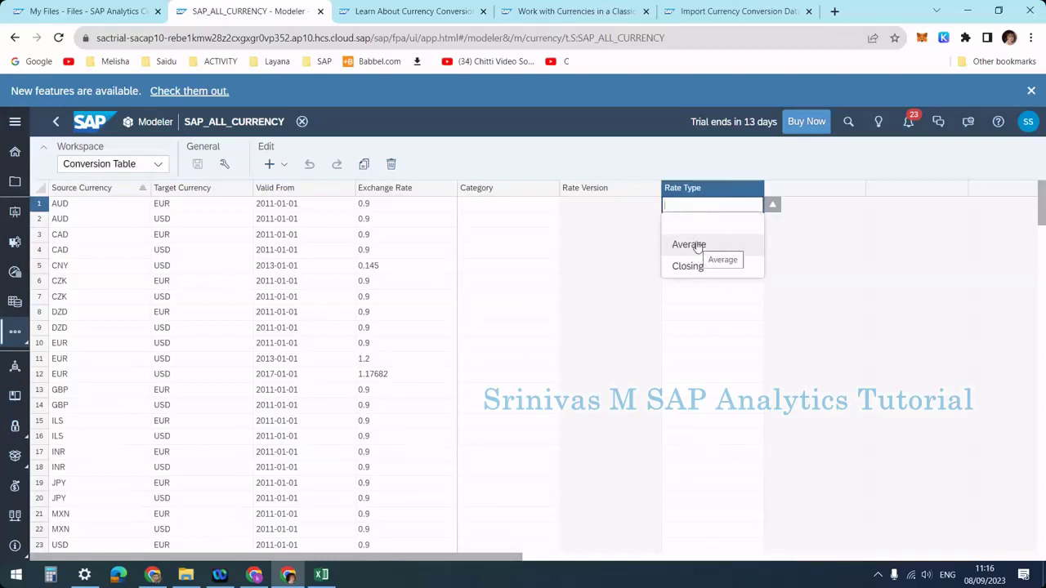
click(805, 237)
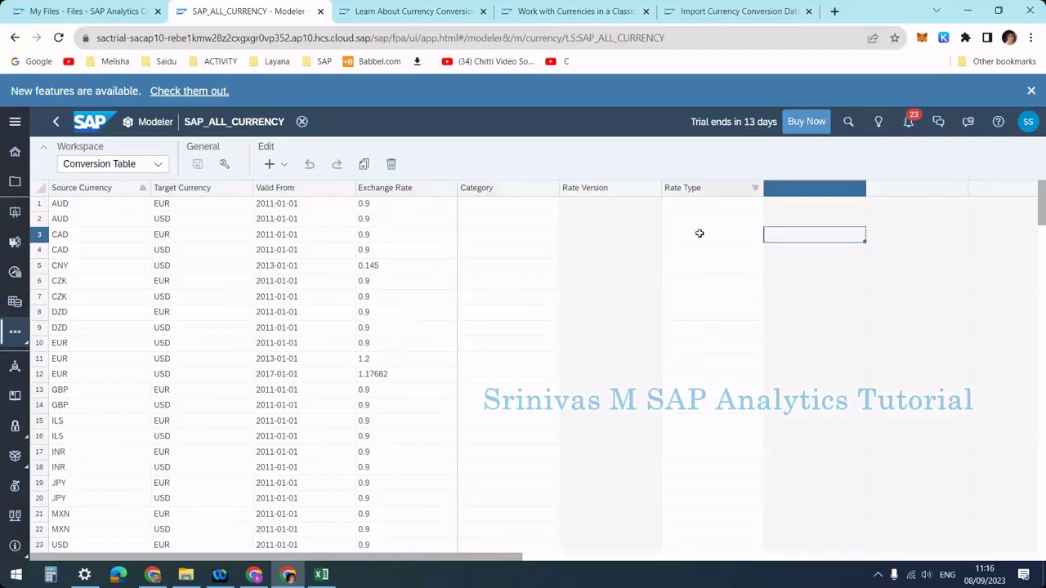
Step: Check the options available for Category in row 2 of the SAP_ALL_CURRENCY table
click(526, 218)
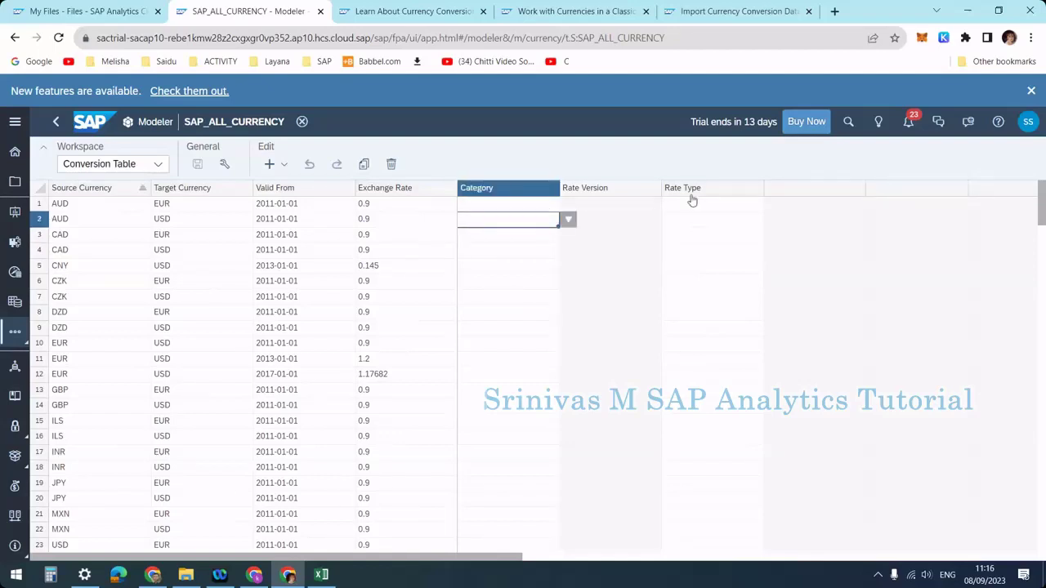
click(570, 222)
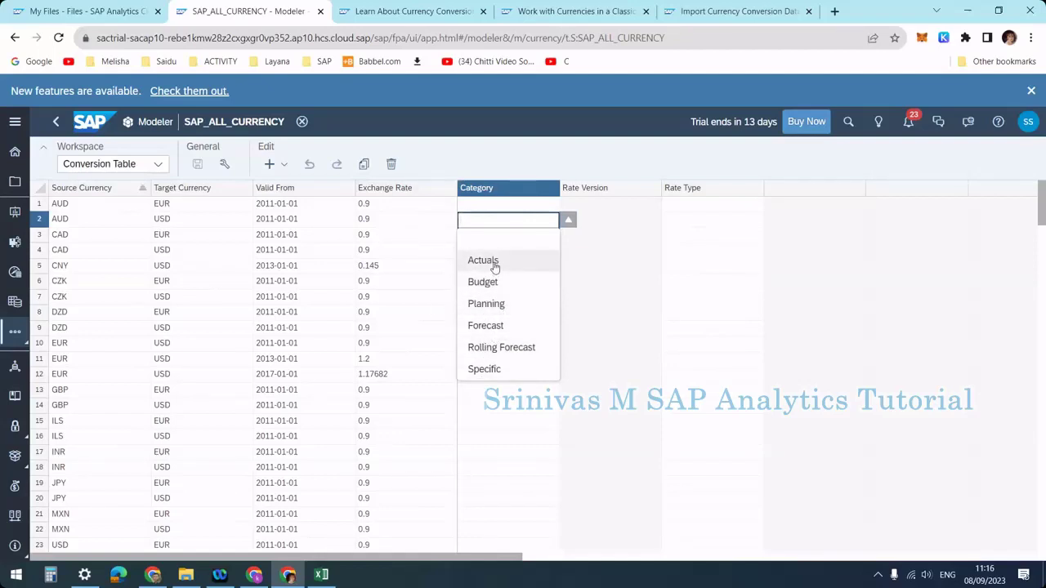
click(806, 240)
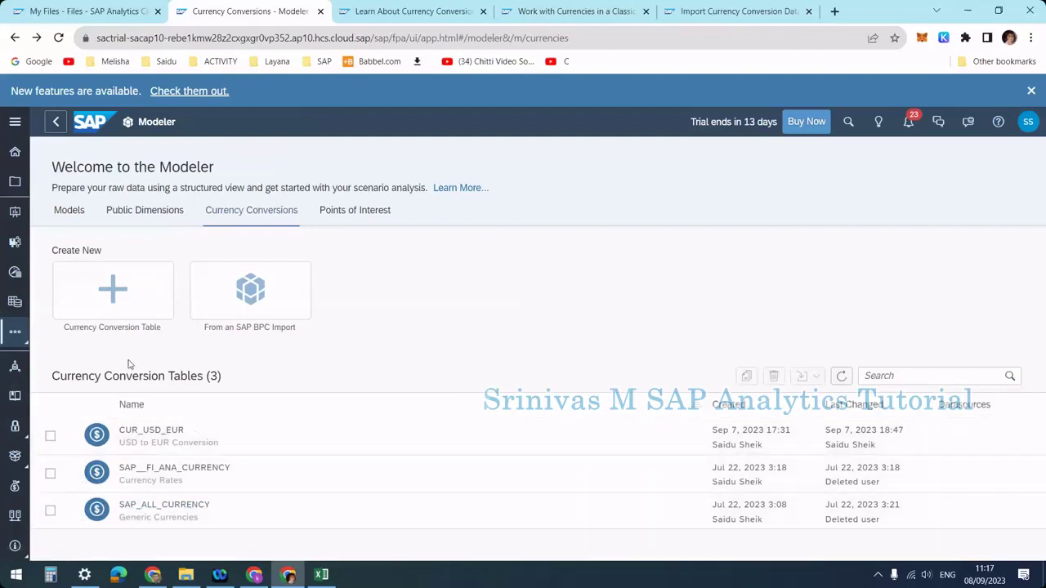
Step: Create a currency conversion table named CUR_USD_INR from the Currency Conversions overview and save it empty
click(104, 302)
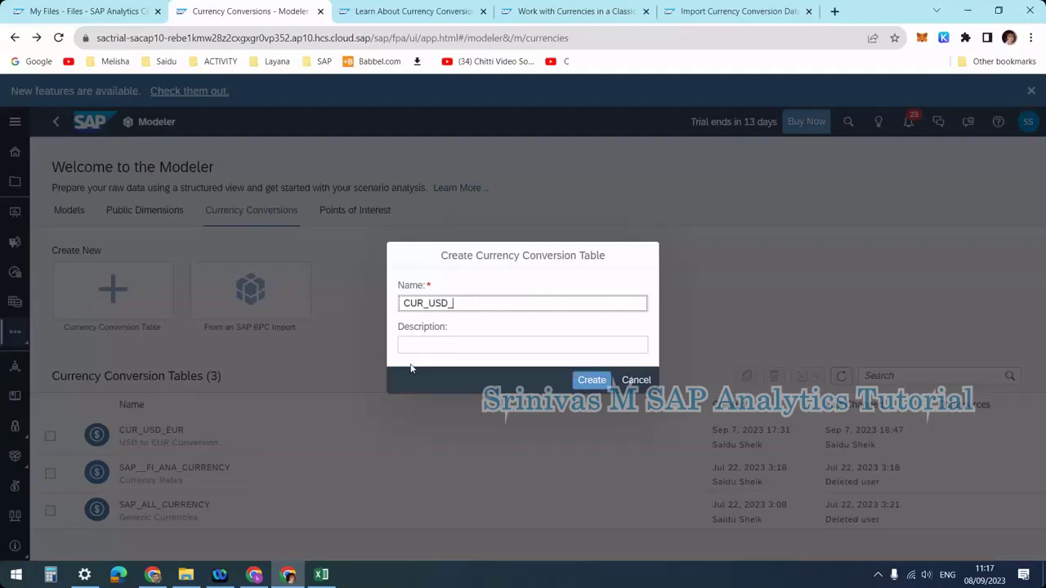
text(CUR_USD_INR)
click(590, 381)
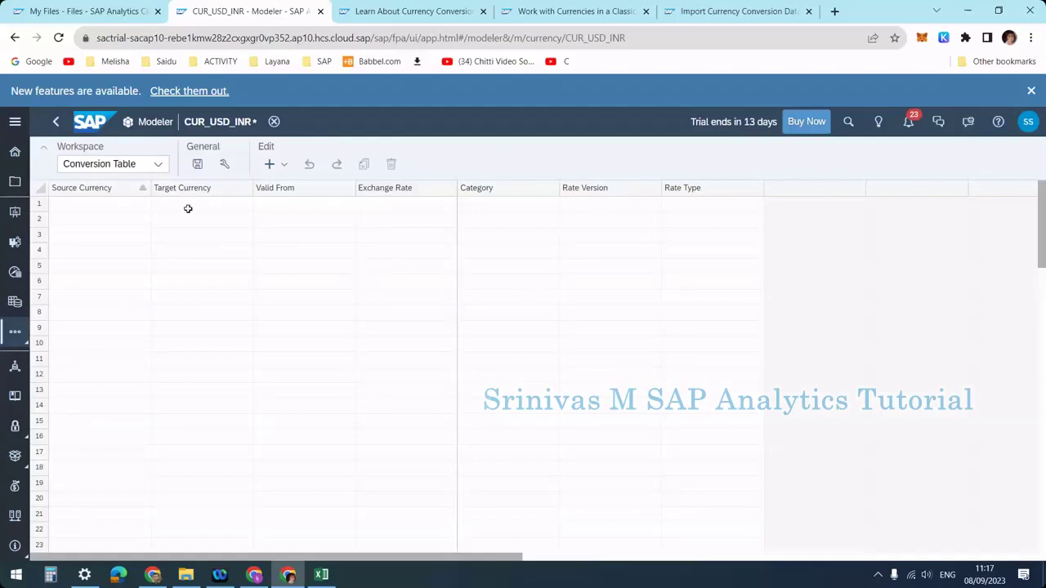
click(106, 205)
click(189, 206)
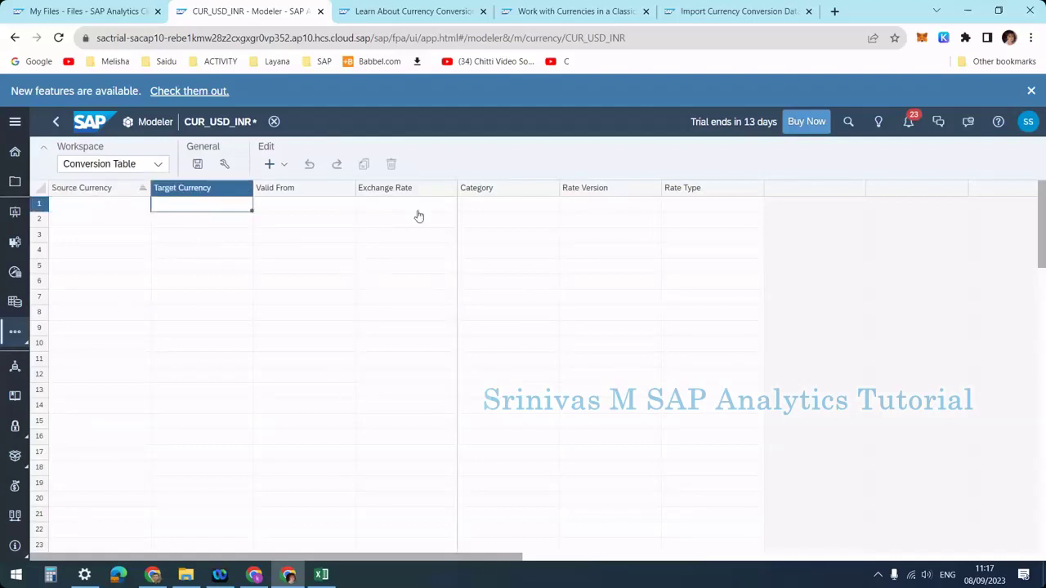
click(197, 164)
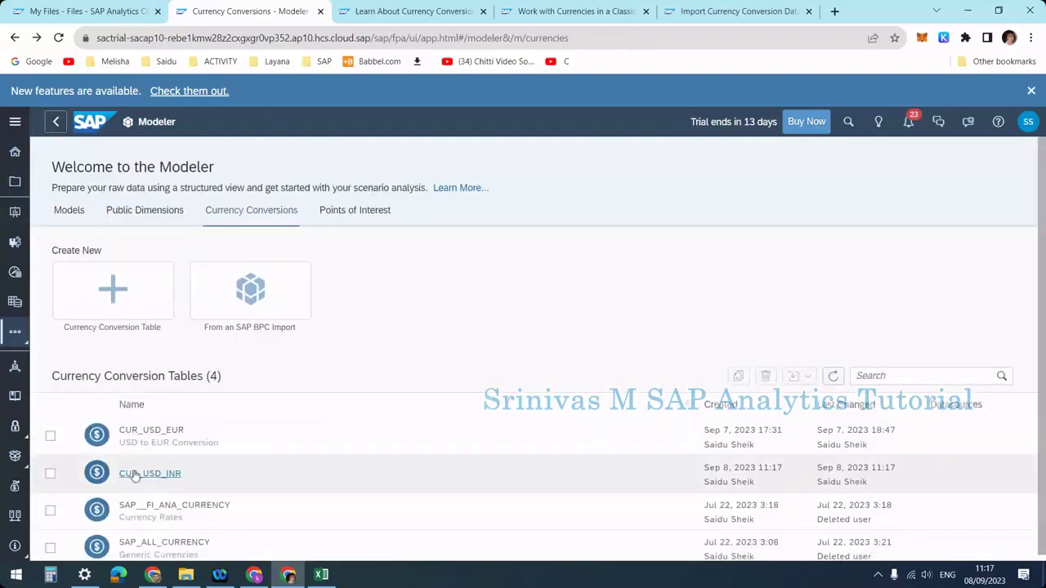
Step: Check which data sources can be used to import rates into the CUR_USD_INR table, leaving without importing
click(51, 468)
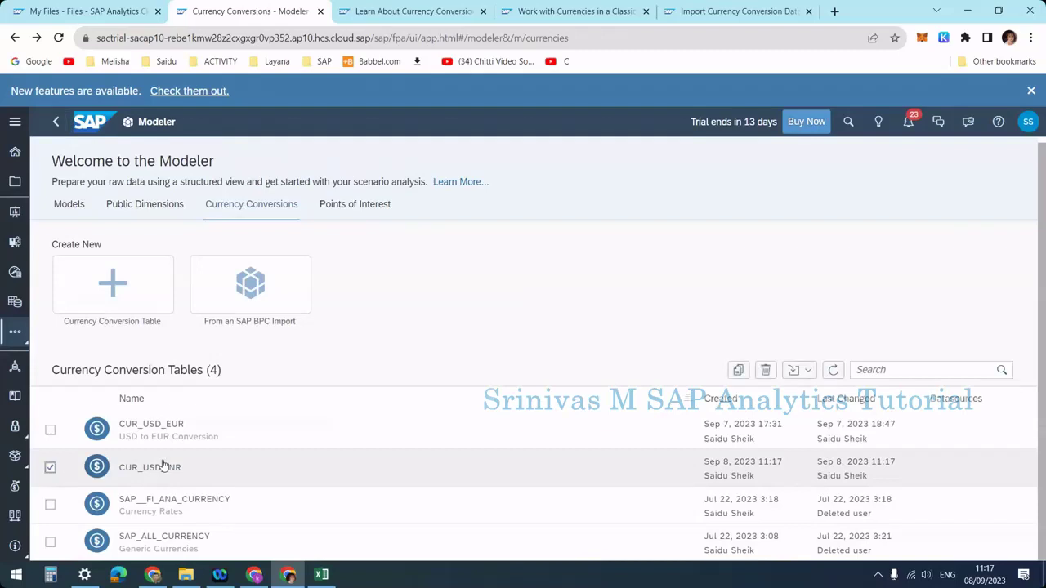
click(809, 374)
click(797, 370)
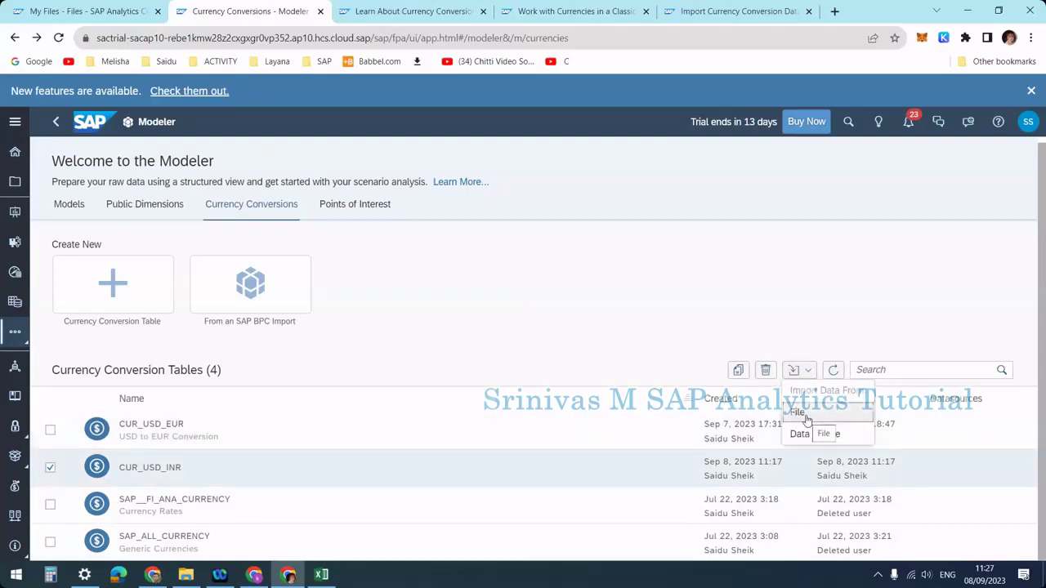
click(814, 437)
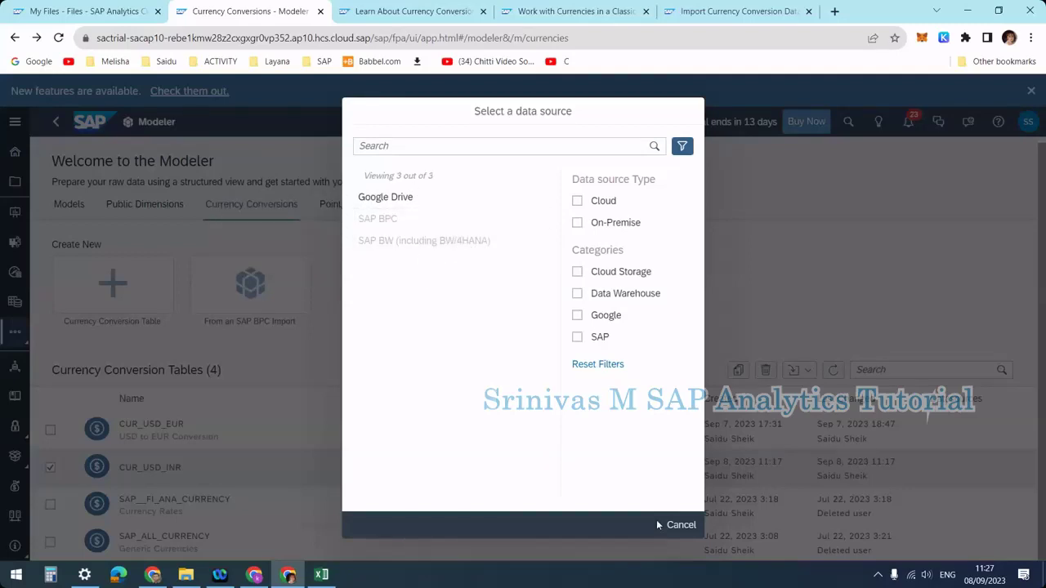
click(685, 525)
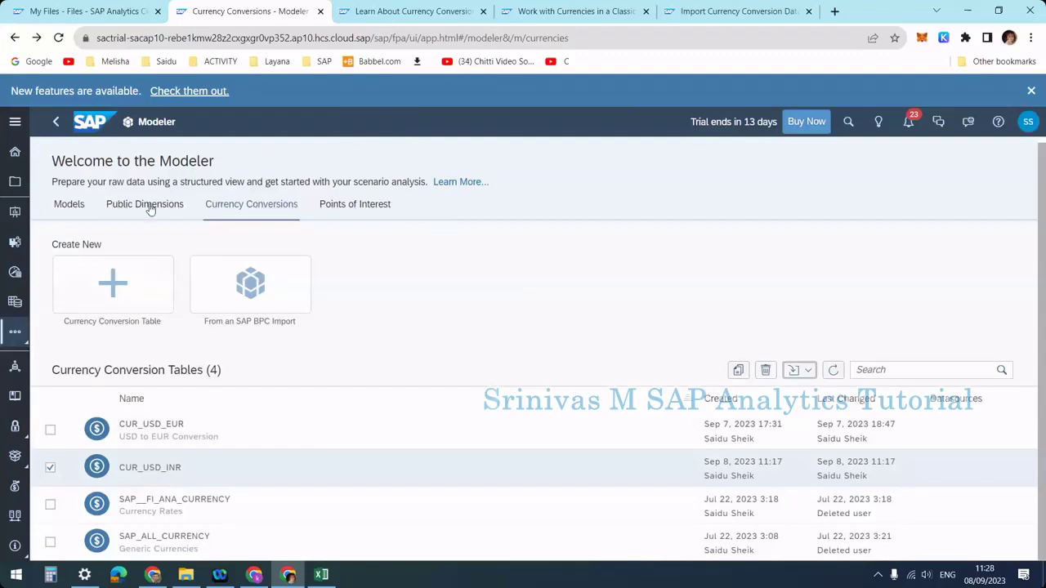
Step: Open the CUR_USD_EUR conversion table and review its rates by date, category and rate type
click(149, 425)
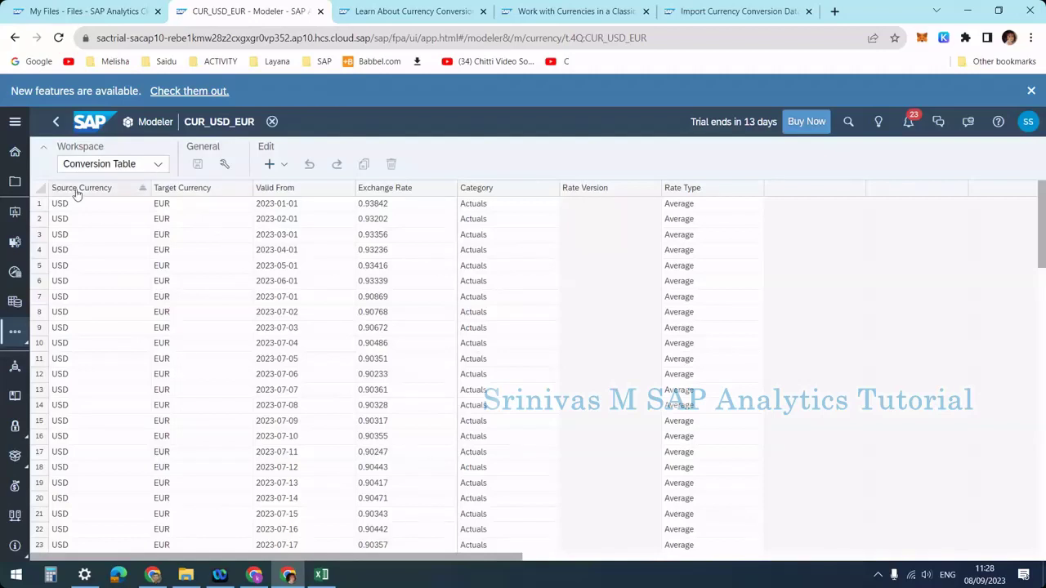
click(205, 205)
click(102, 204)
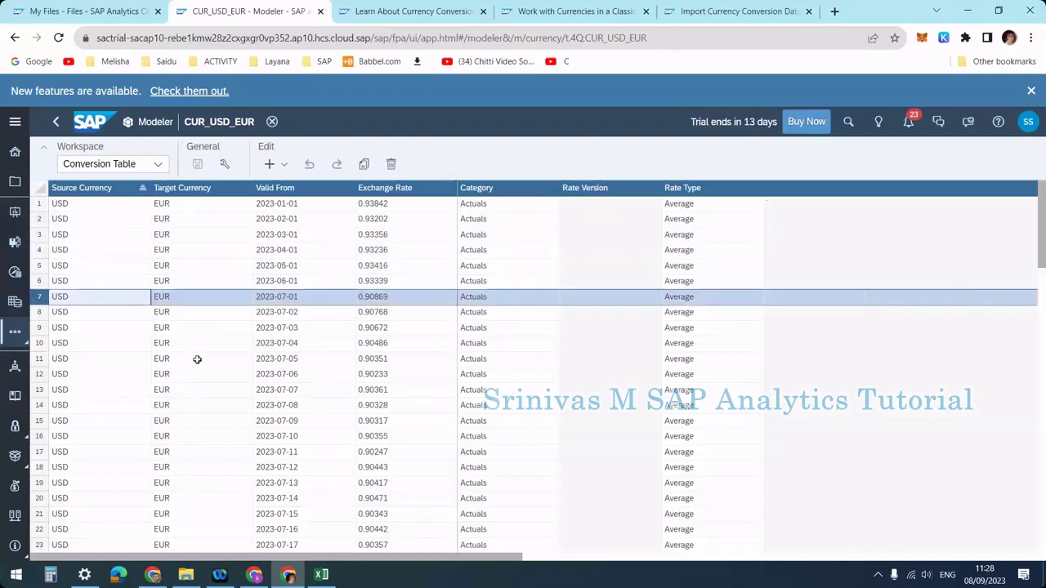
scroll(196, 357, down, 5)
scroll(223, 531, down, 6)
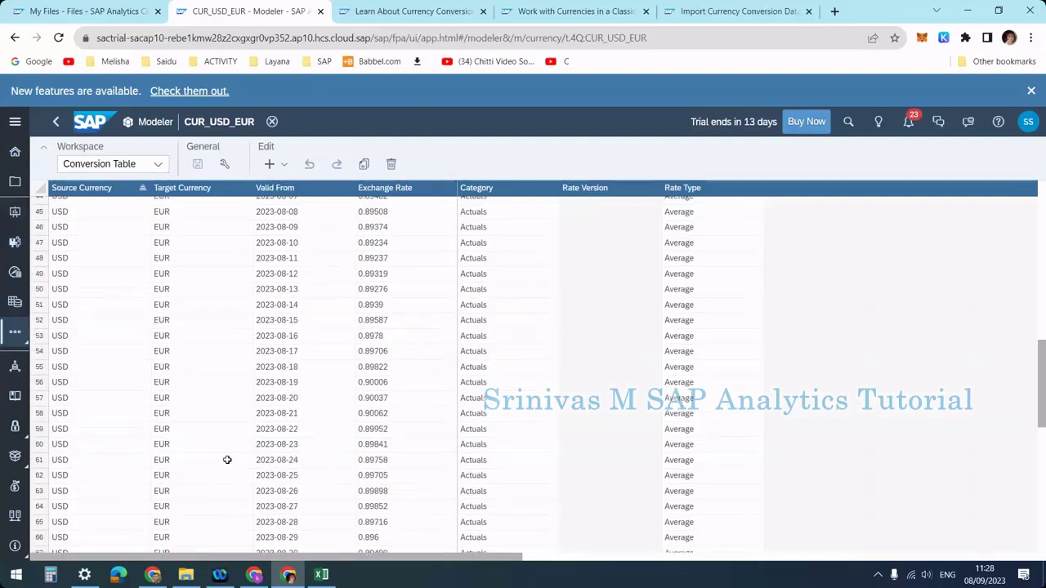
scroll(249, 392, up, 10)
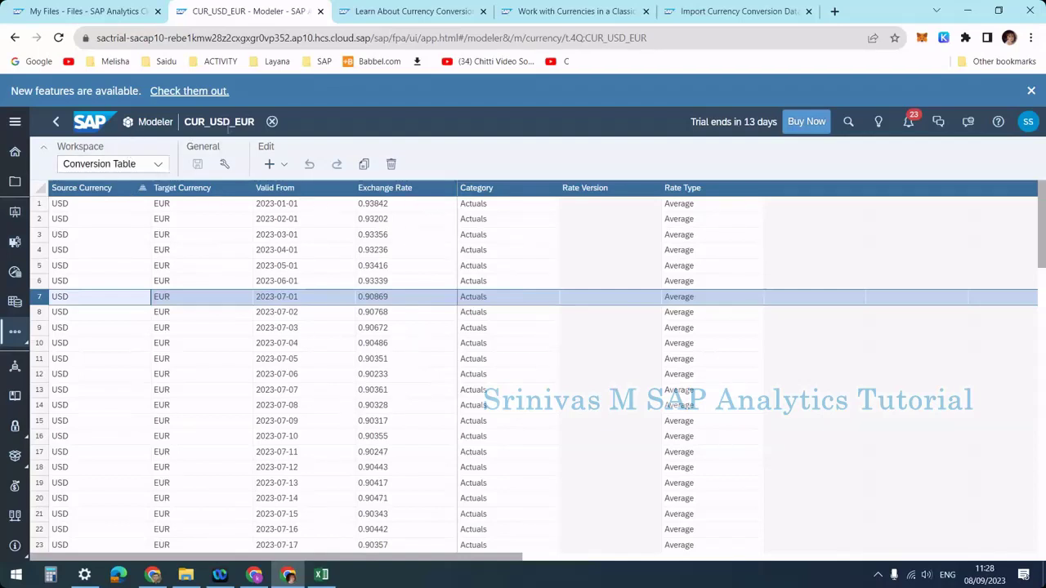
Step: Leave the CUR_USD_EUR table and go to the Modeler's Models overview
click(57, 124)
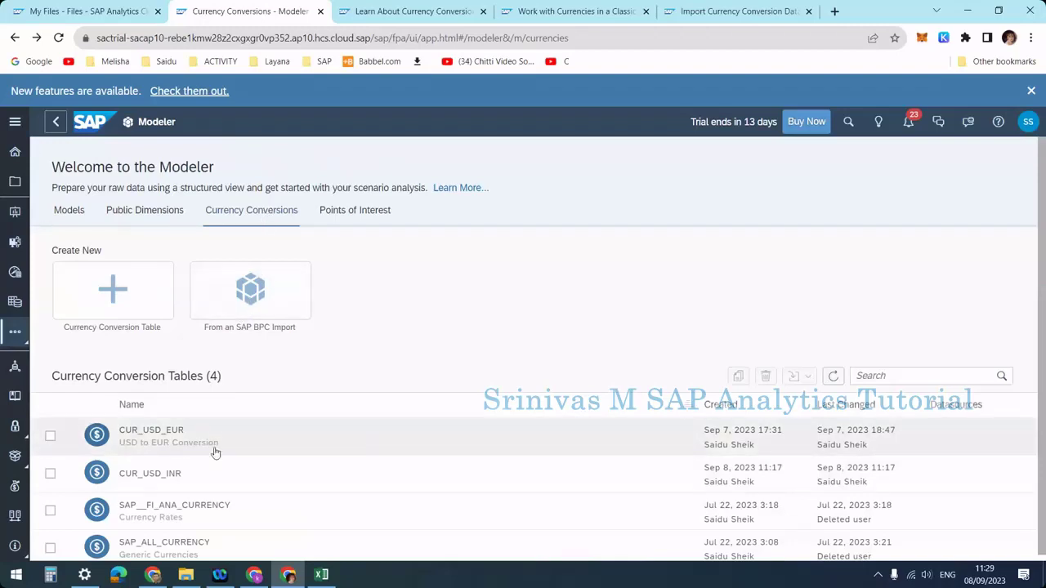
scroll(215, 452, down, 1)
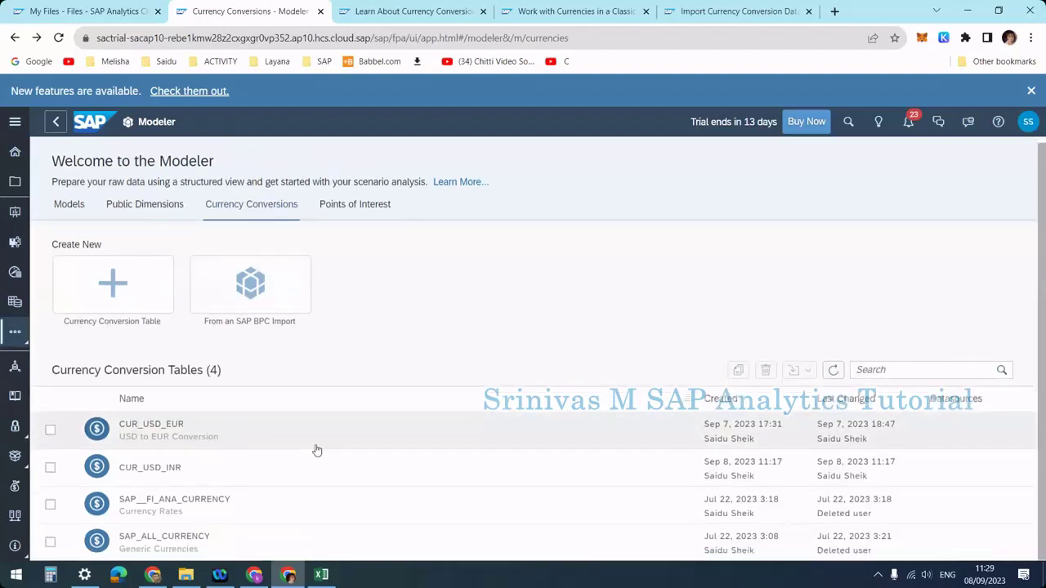
click(78, 206)
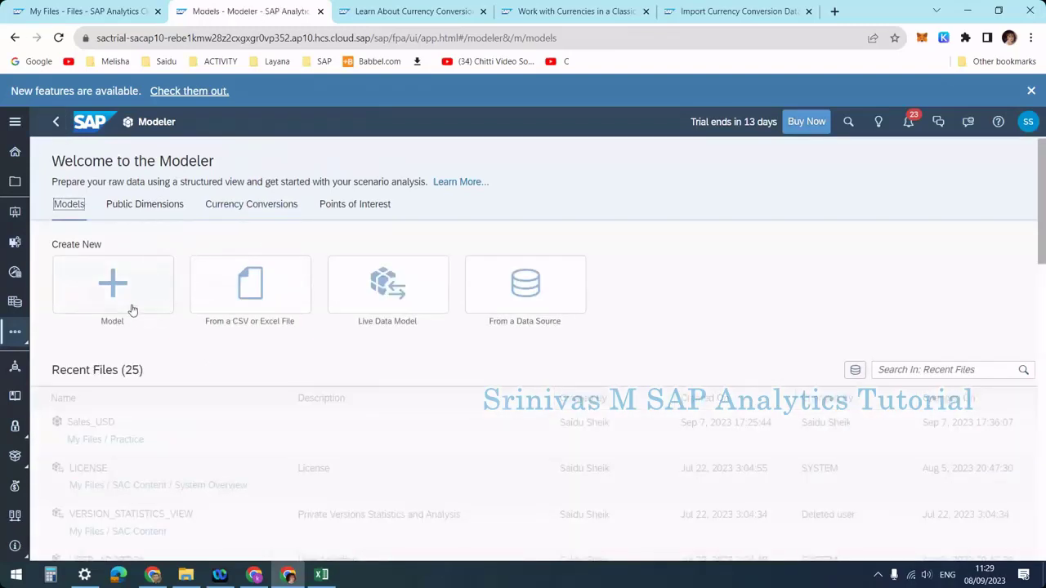
click(127, 287)
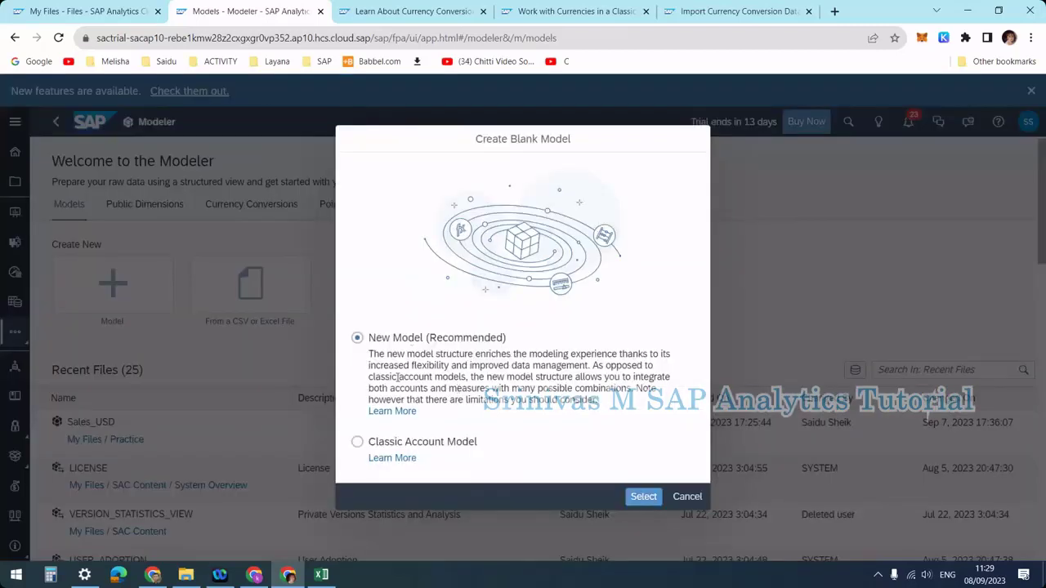
click(391, 443)
click(641, 497)
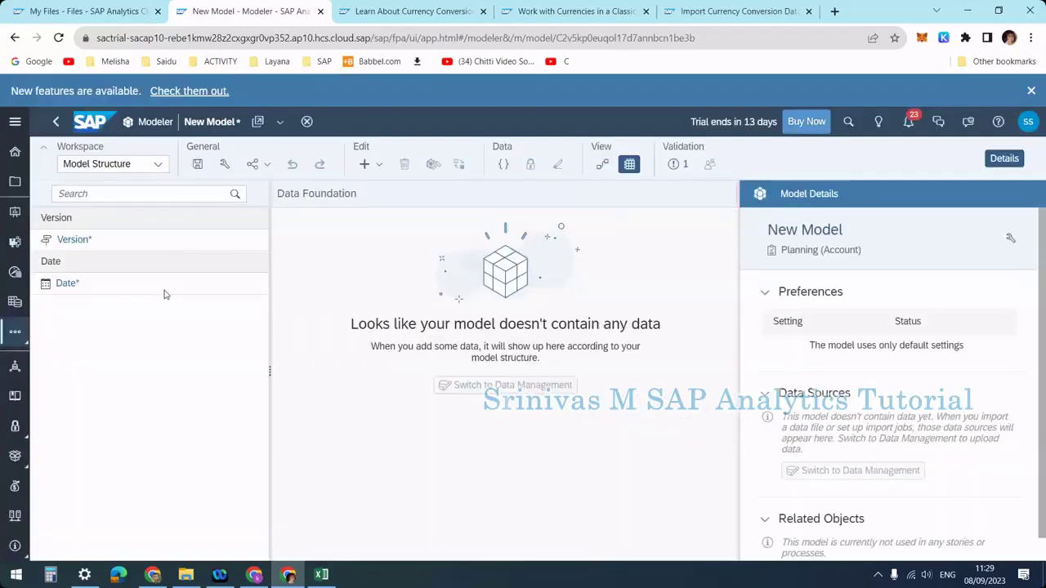
click(56, 122)
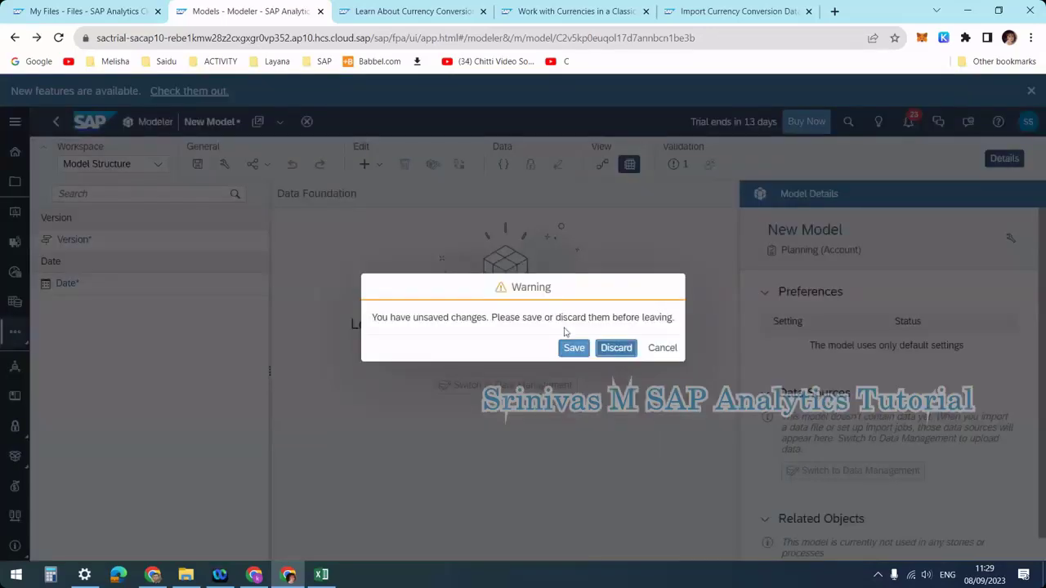
click(617, 349)
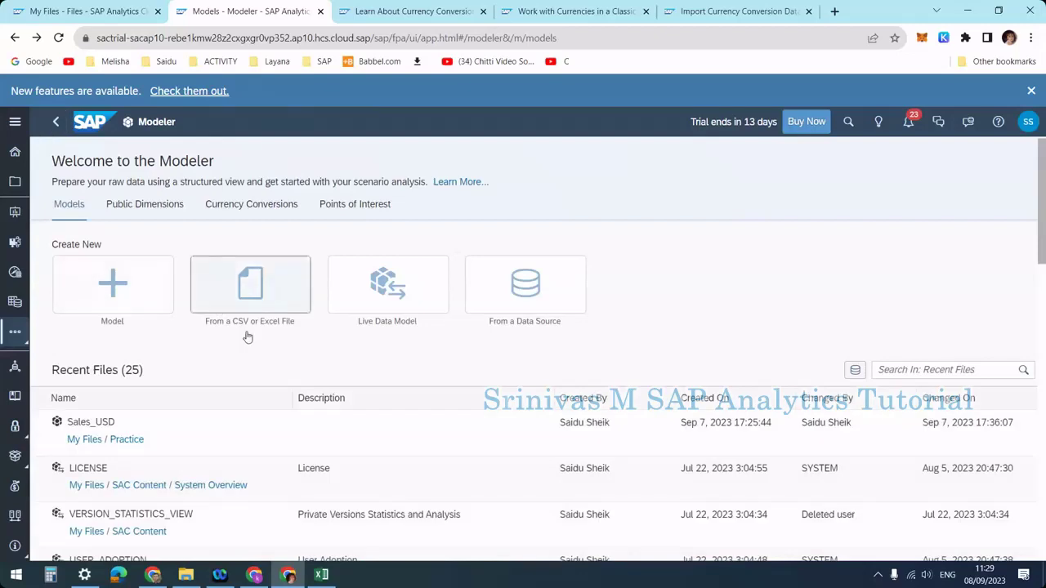
Step: Create a model from an Excel file by importing sheet EXE_1 of Sales_USD.xlsx with the first row as column headers
click(294, 327)
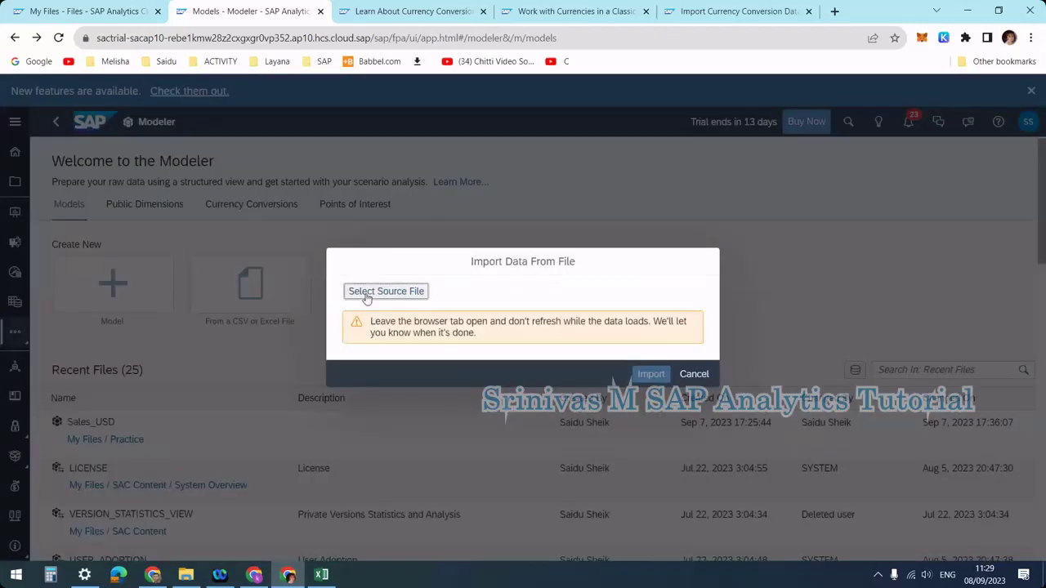
click(386, 291)
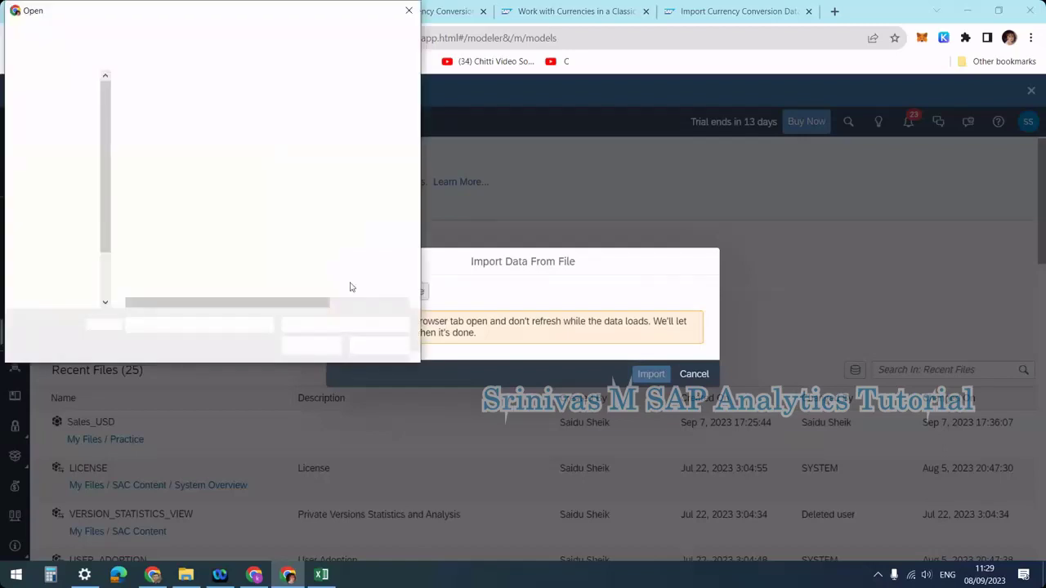
click(237, 190)
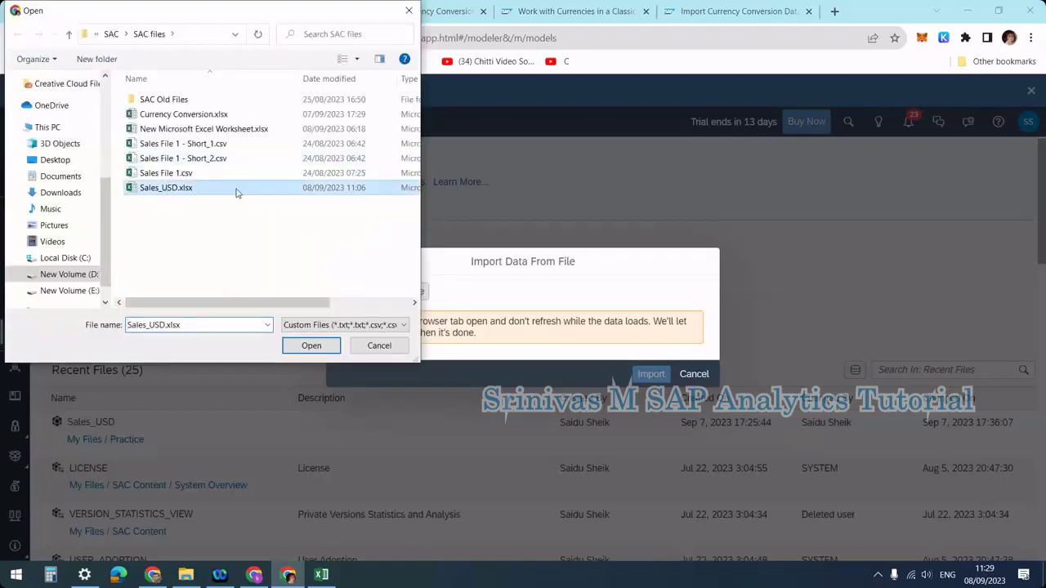
click(318, 348)
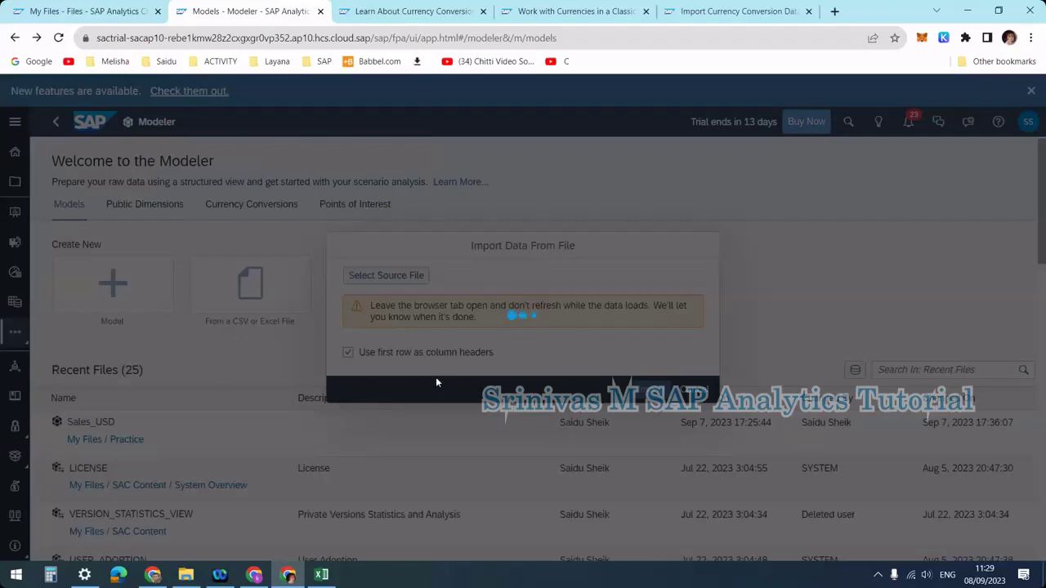
click(388, 299)
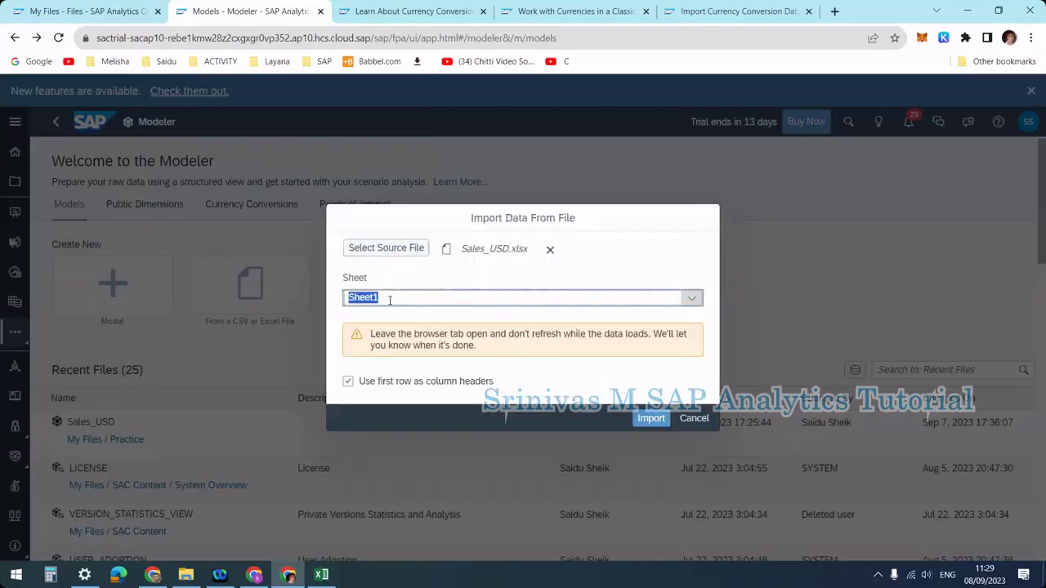
click(367, 342)
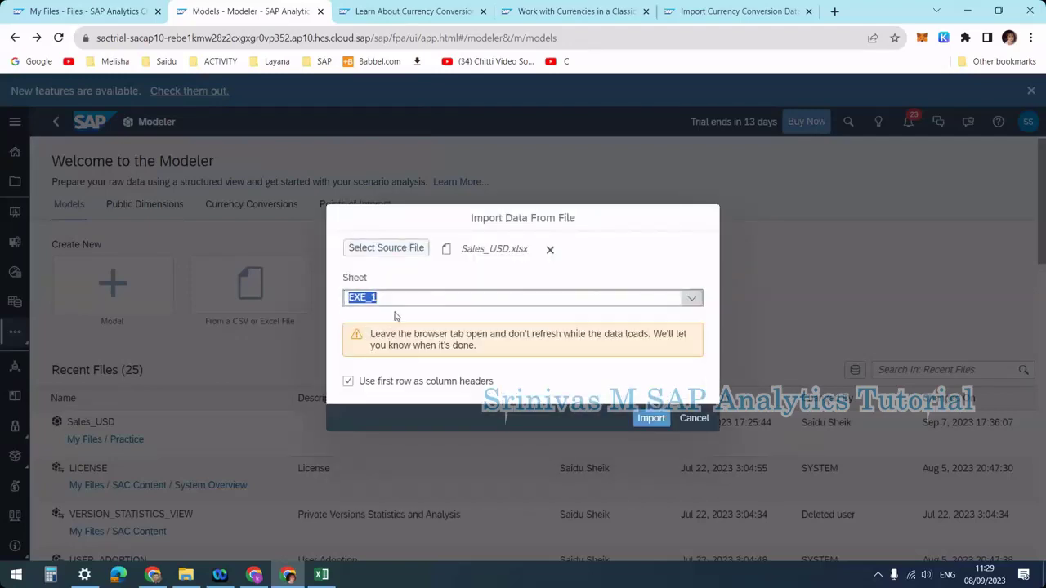
click(651, 420)
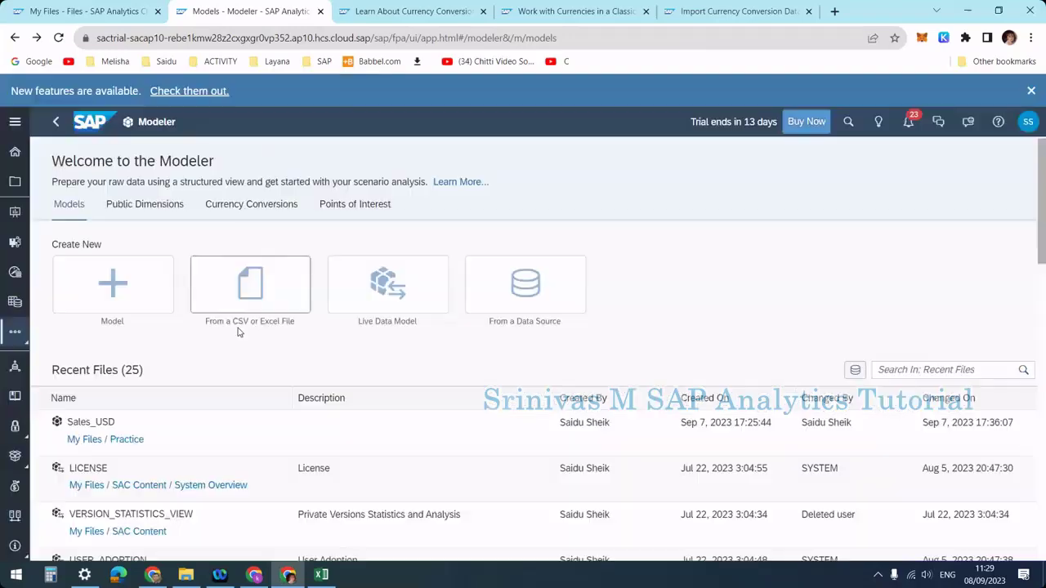
click(236, 325)
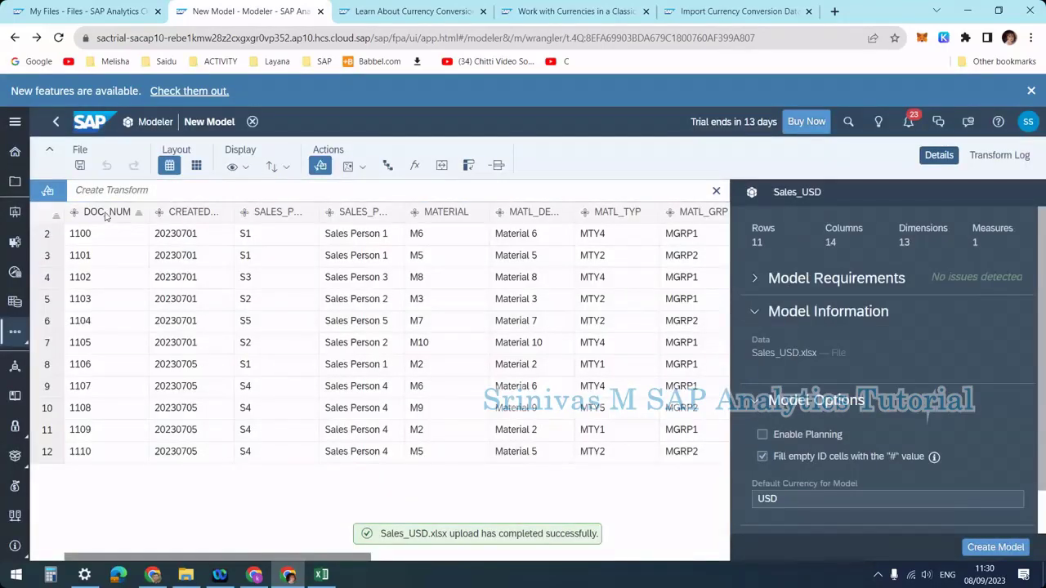
Step: Change the CREATED_ON column from a generic dimension to a Date dimension
click(107, 213)
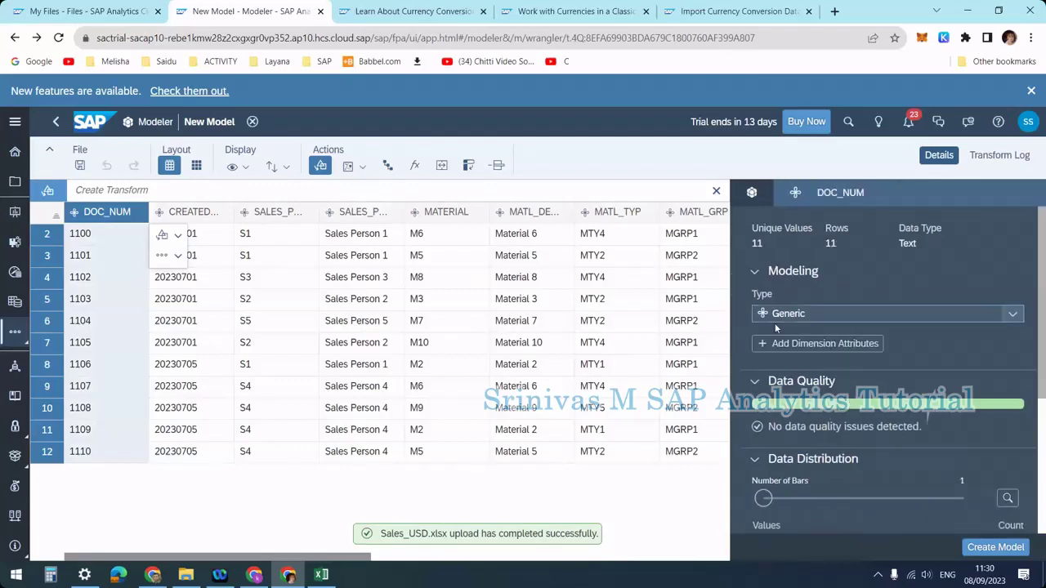
click(181, 214)
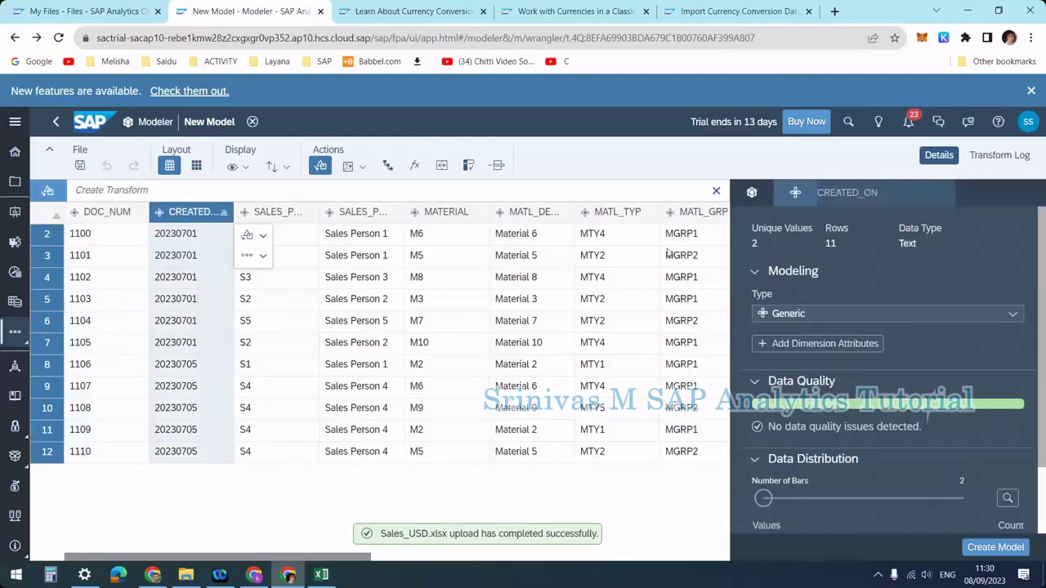
click(819, 317)
click(799, 407)
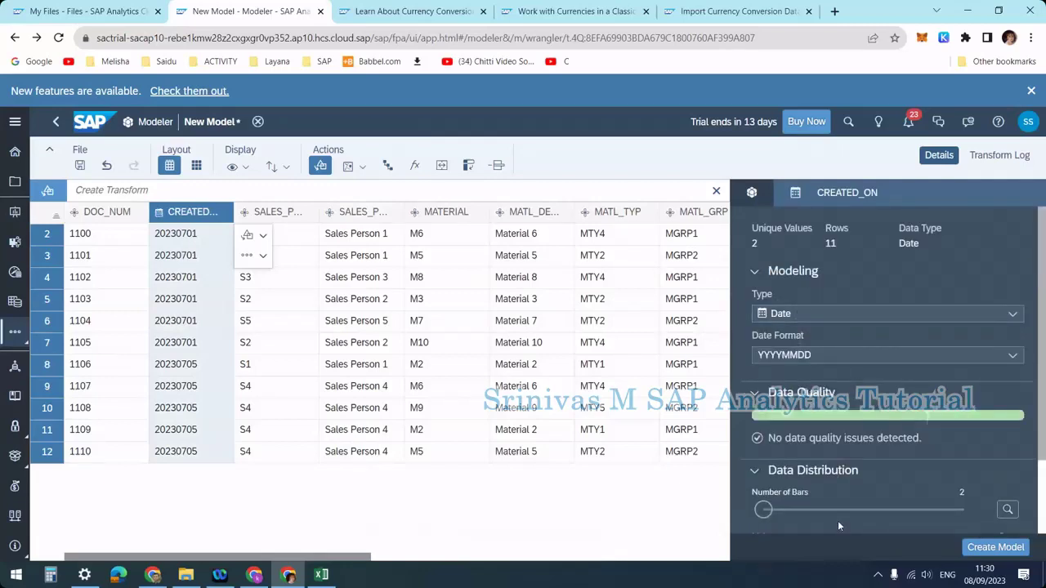
scroll(842, 510, down, 1)
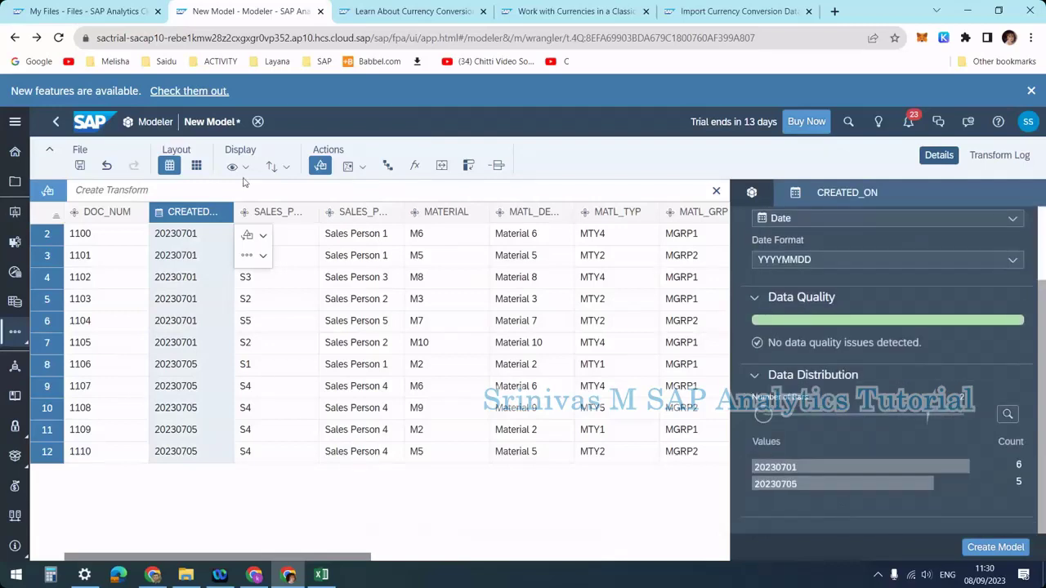
Step: Add SALES_PER_DESC as the description attribute of the SALES_PERSON dimension
click(280, 213)
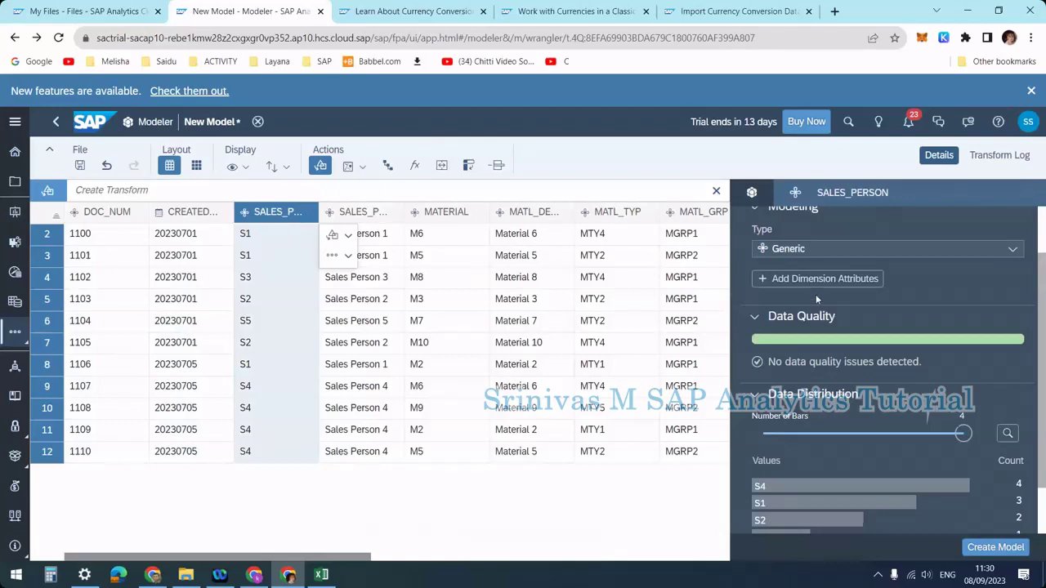
scroll(816, 300, up, 2)
click(810, 344)
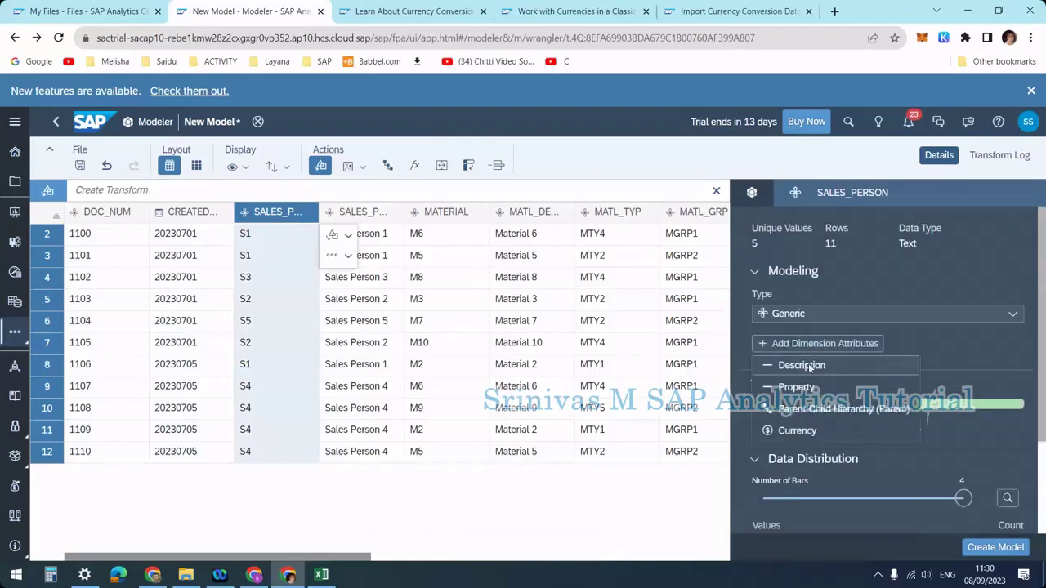
click(810, 365)
click(797, 360)
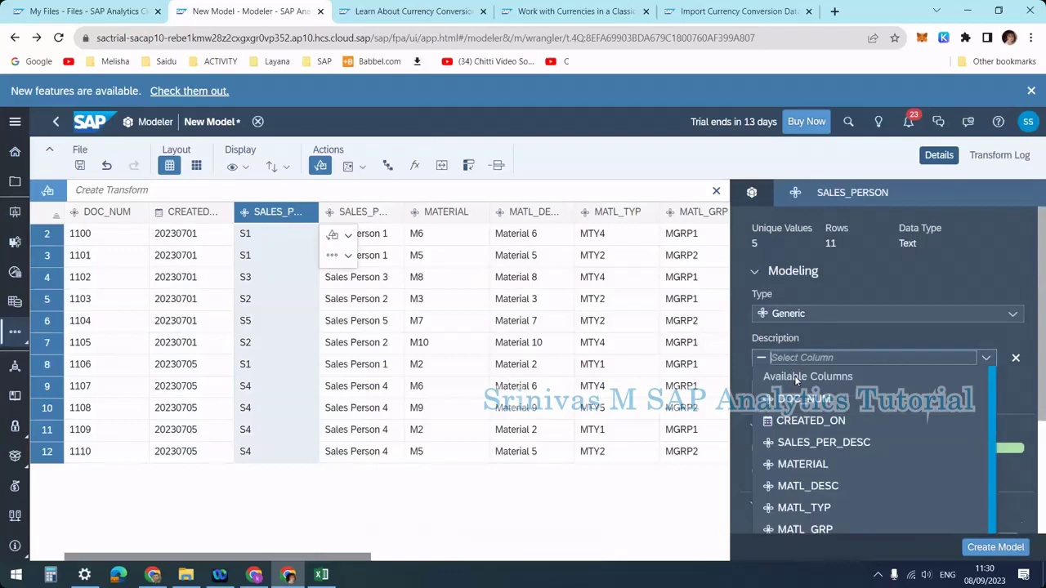
click(739, 387)
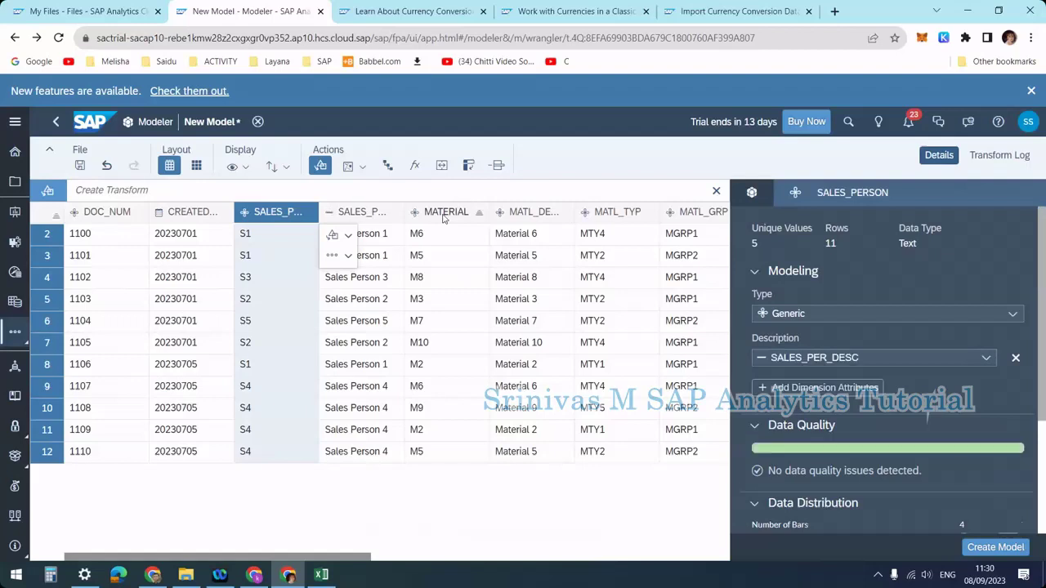
Step: Keep MATERIAL as a generic dimension and add MATL_DESC as its description attribute
click(444, 215)
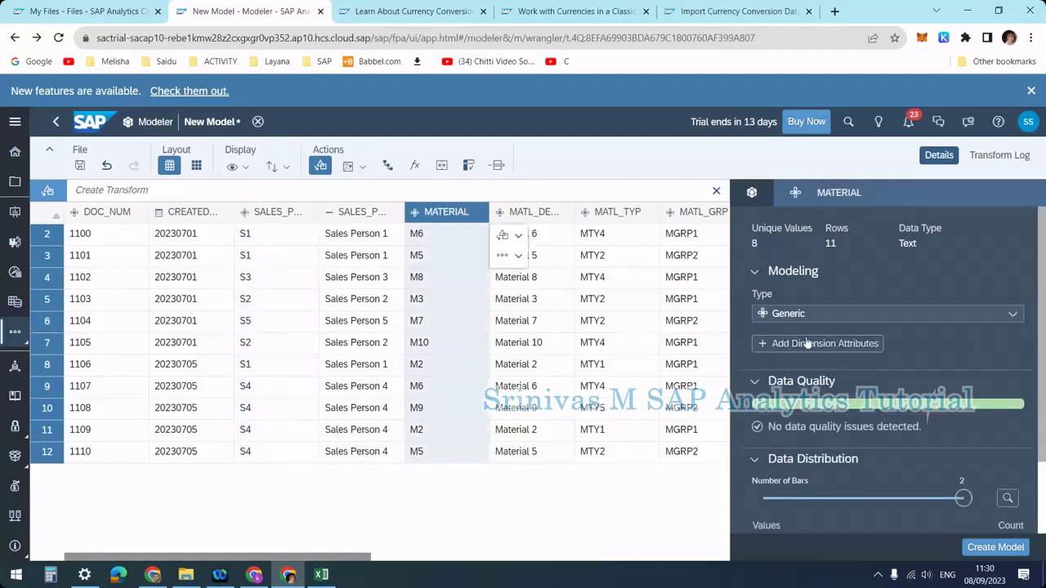
click(805, 314)
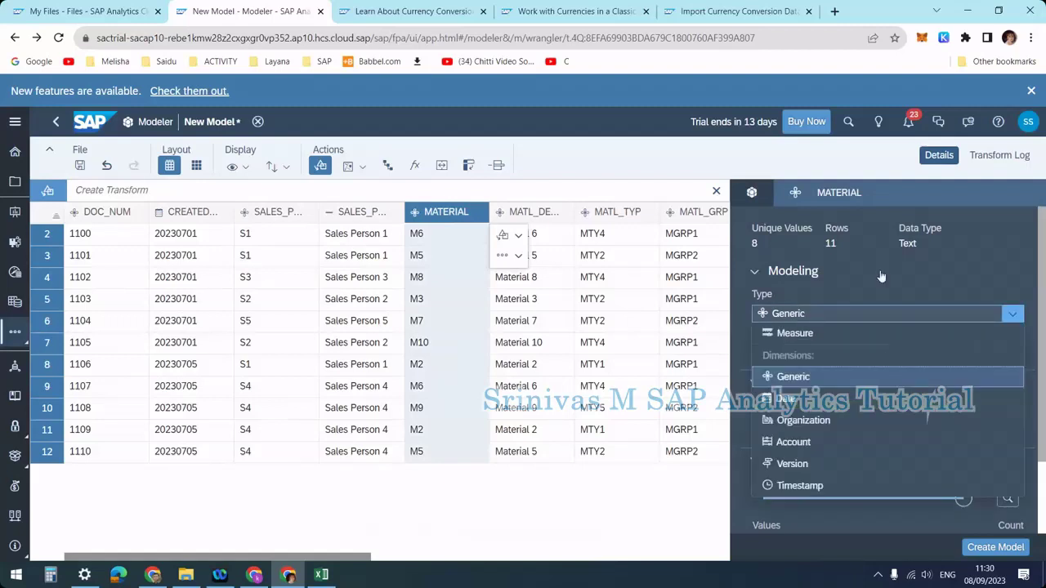
click(809, 272)
click(781, 274)
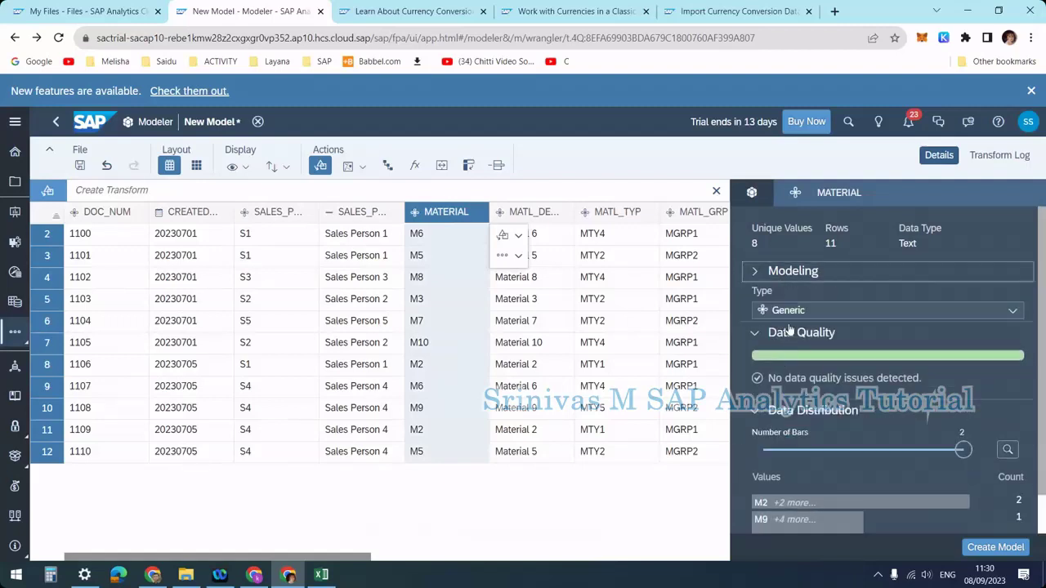
click(809, 344)
click(805, 367)
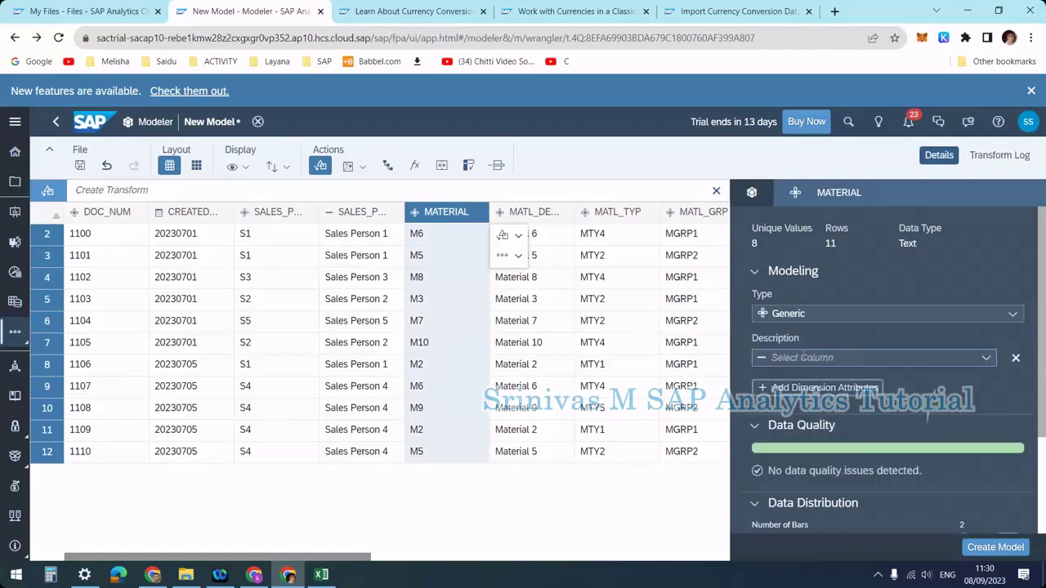
click(824, 358)
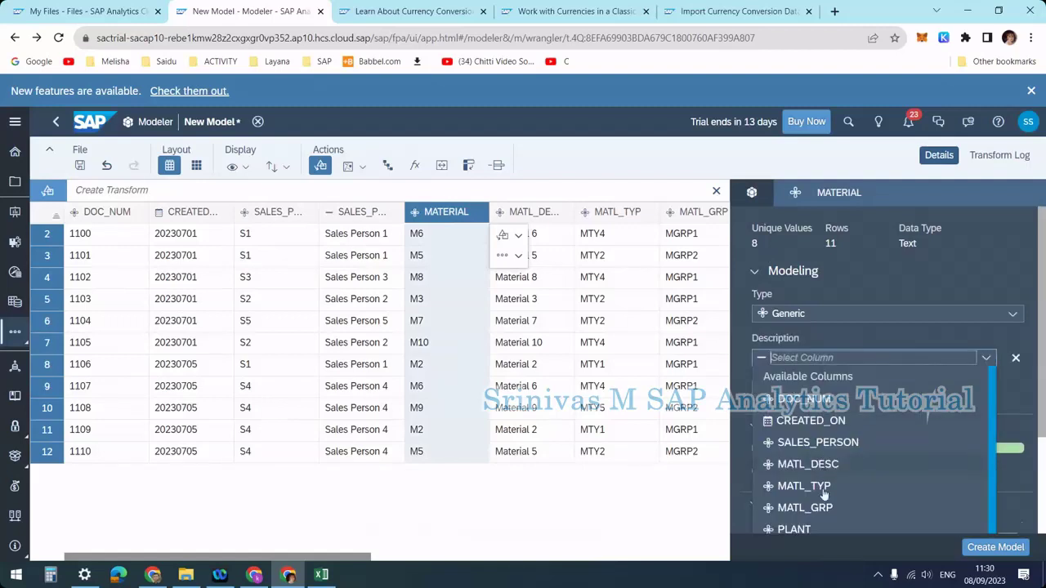
click(807, 464)
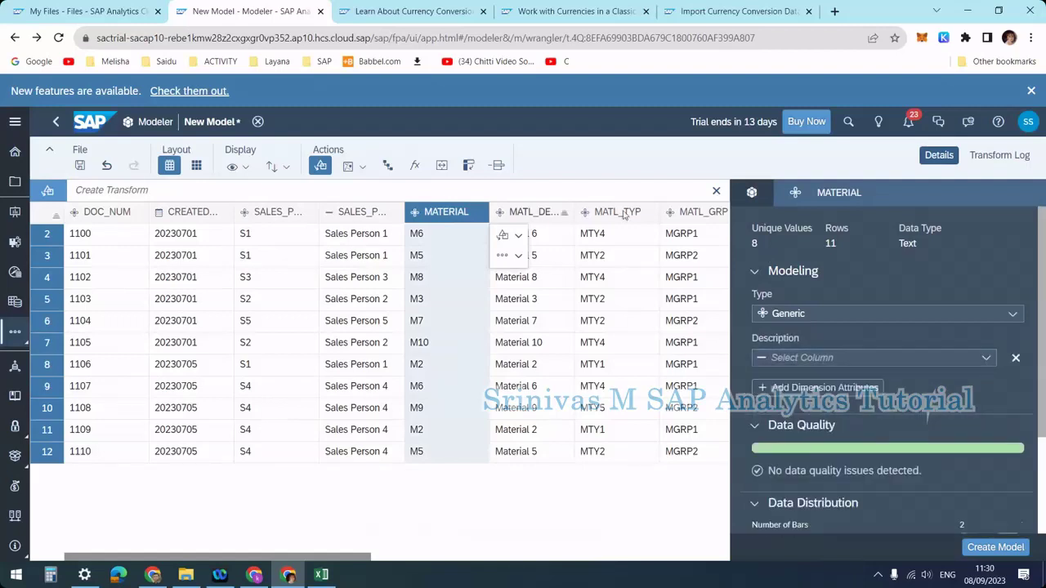
Step: Add MATL_TYP and MATL_GRP as property attributes of the MATERIAL dimension
click(791, 391)
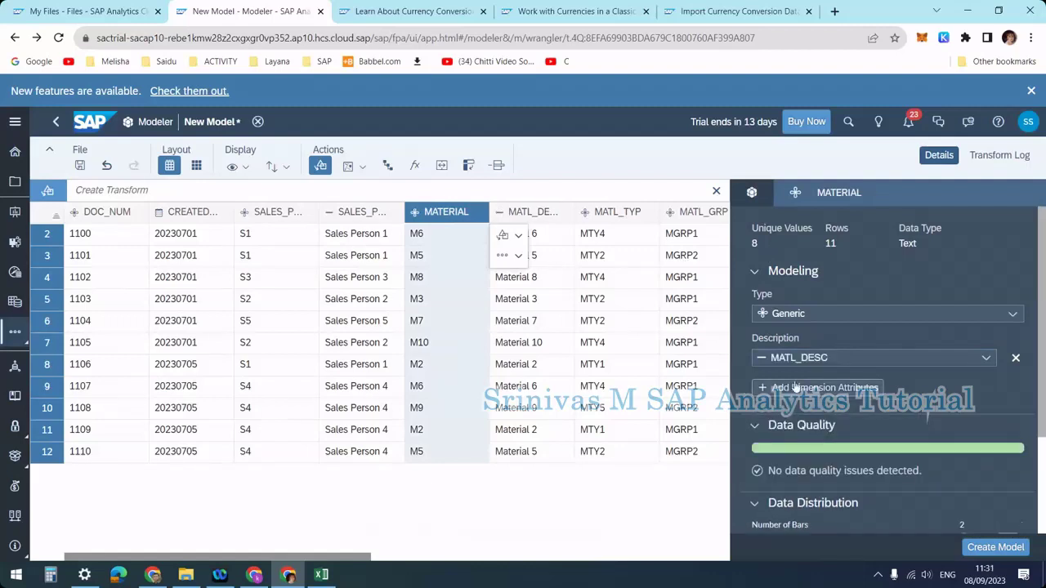
click(797, 391)
click(801, 417)
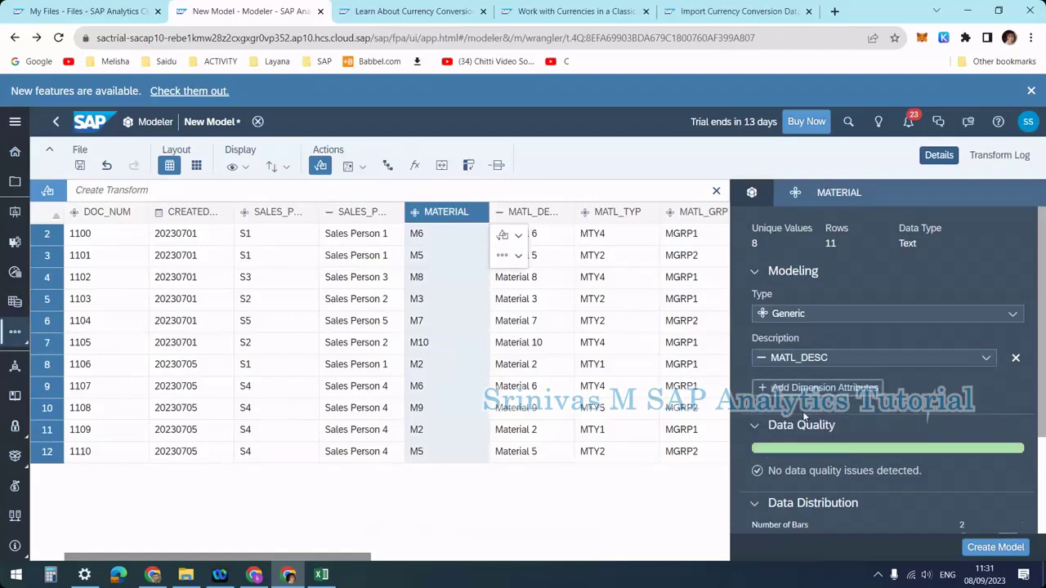
click(838, 402)
click(833, 453)
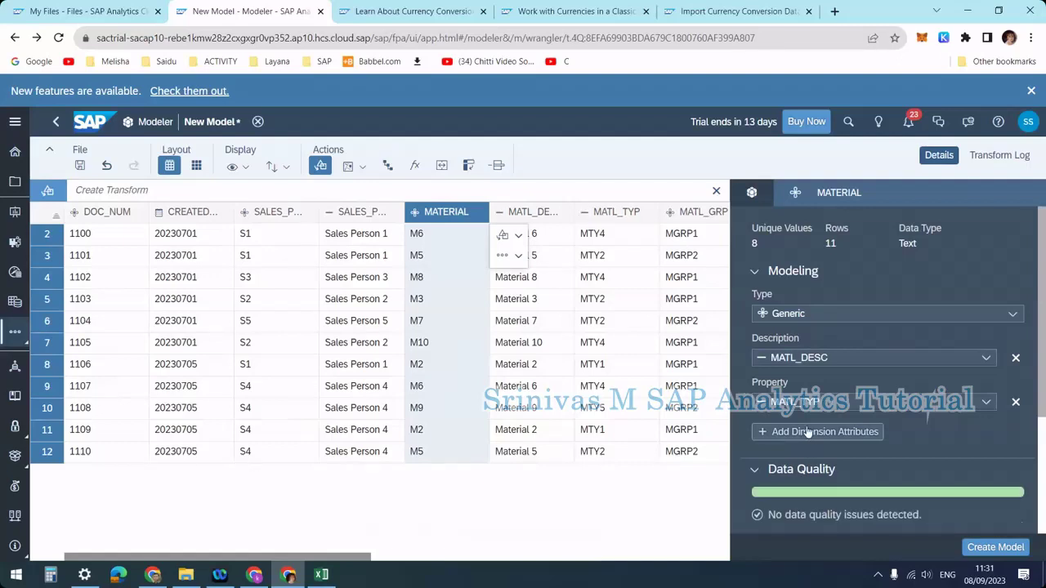
click(808, 431)
click(806, 454)
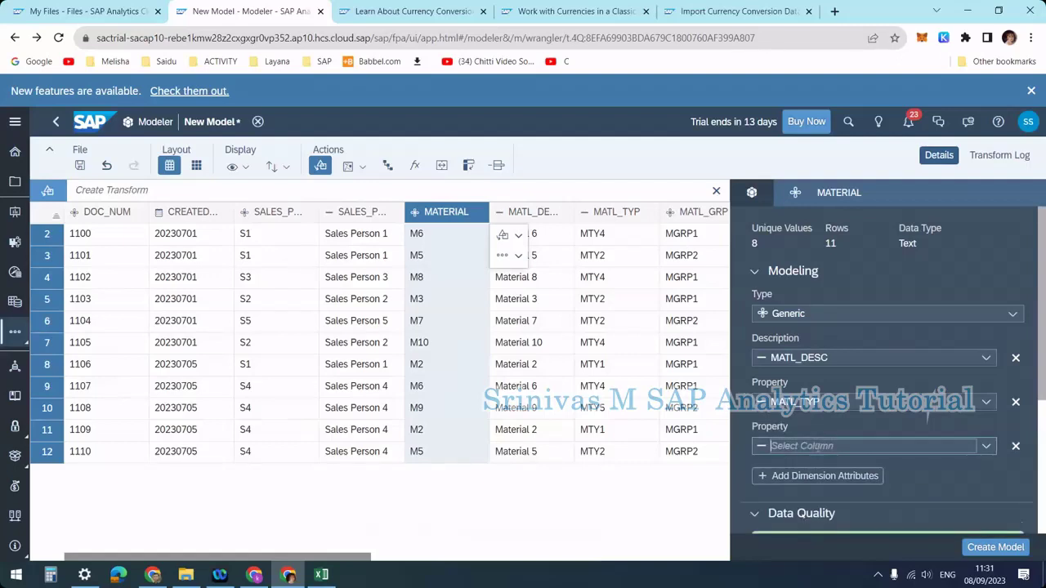
click(826, 490)
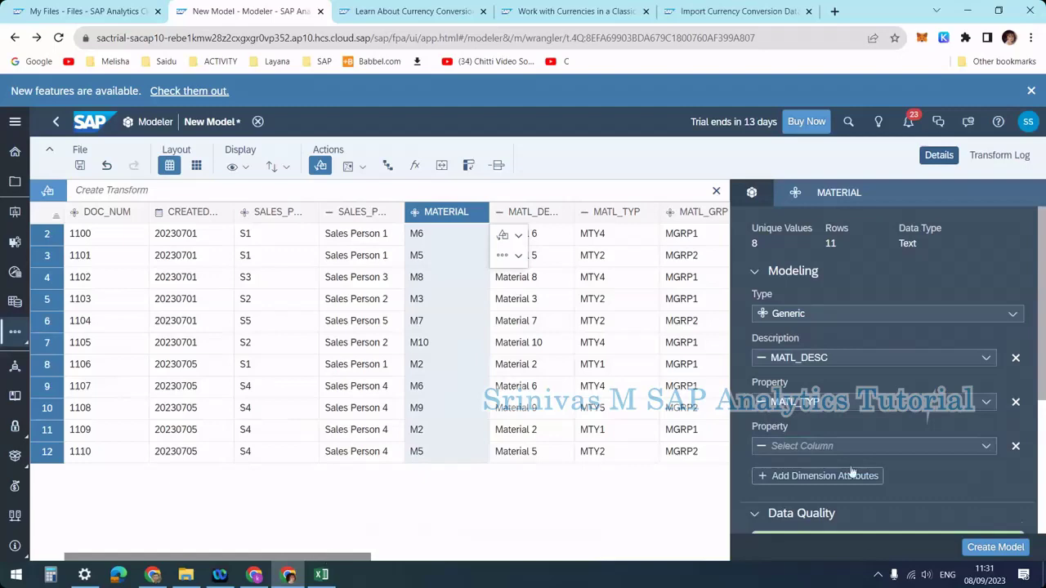
Step: Add PLANT_DESC as the description attribute of the PLANT dimension
drag(326, 559, 555, 560)
click(376, 214)
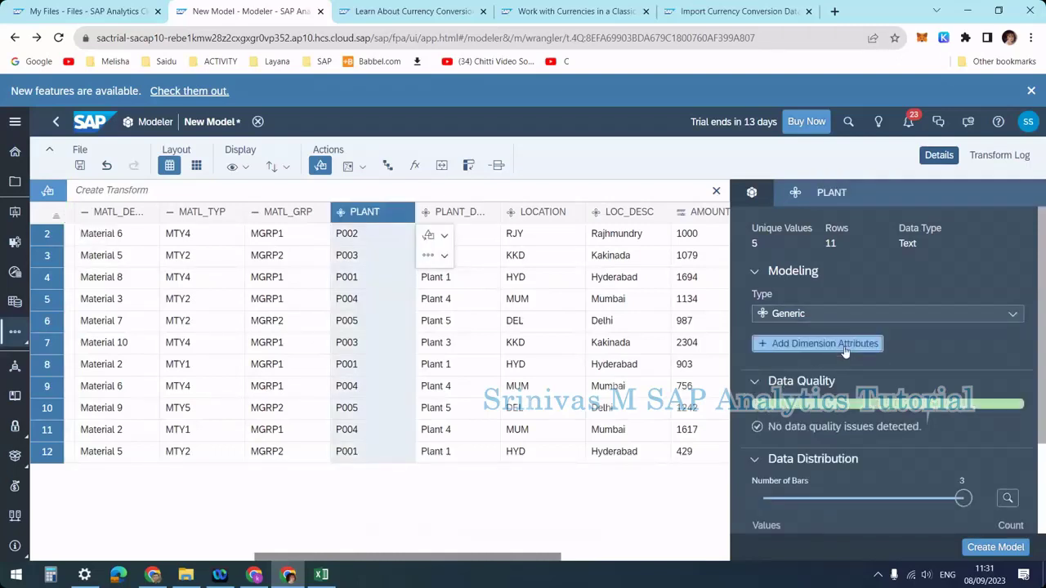
click(847, 346)
click(824, 366)
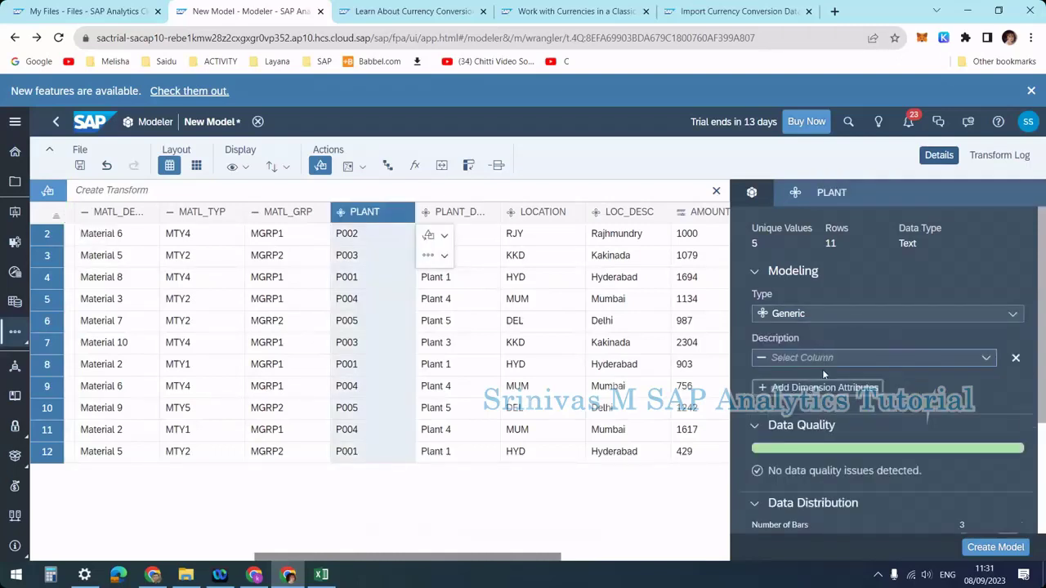
click(822, 359)
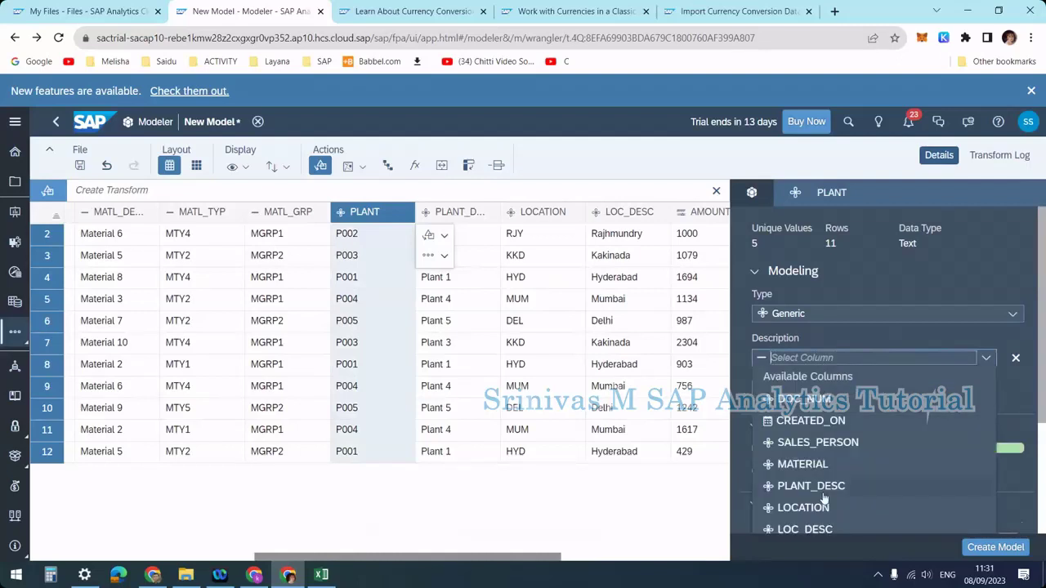
click(748, 377)
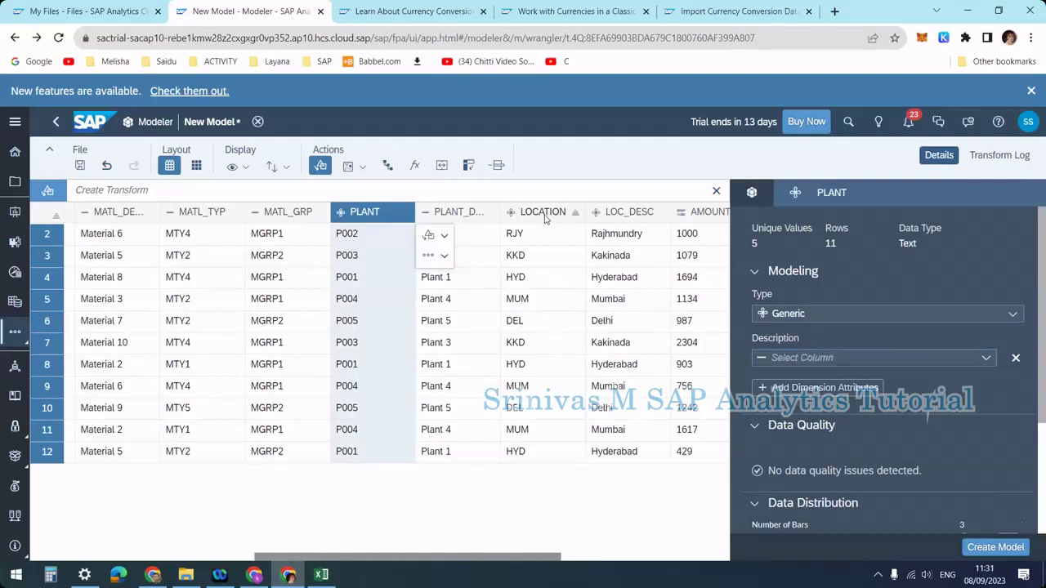
Step: Add LOC_DESC as the description attribute of the LOCATION dimension
click(545, 214)
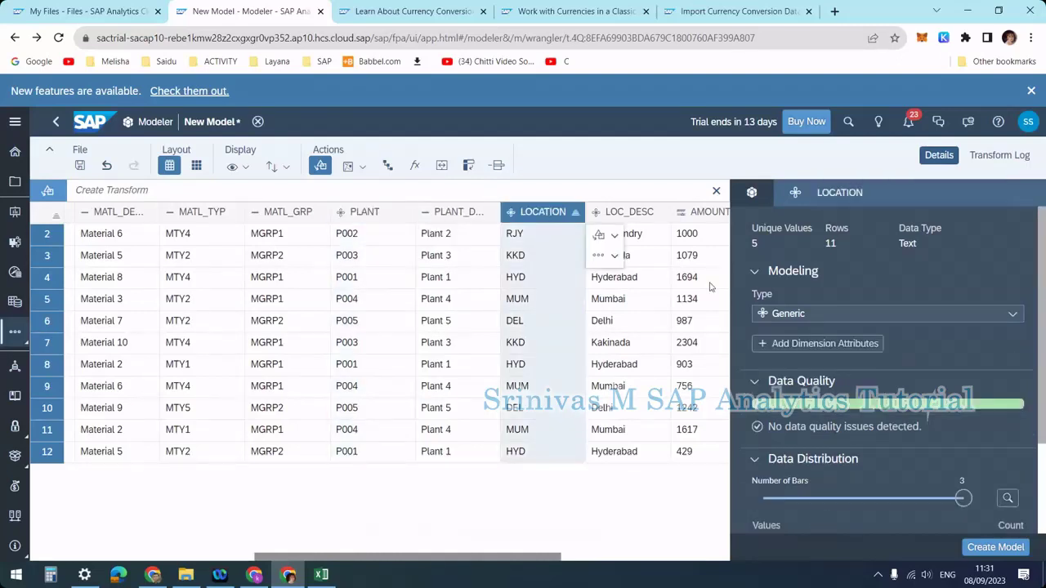
click(808, 345)
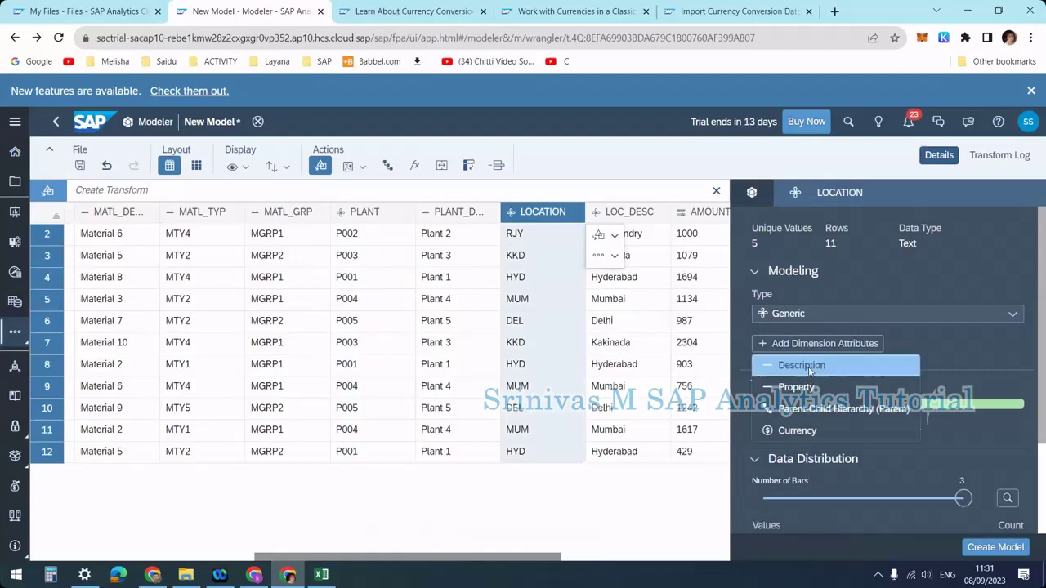
click(808, 366)
click(808, 359)
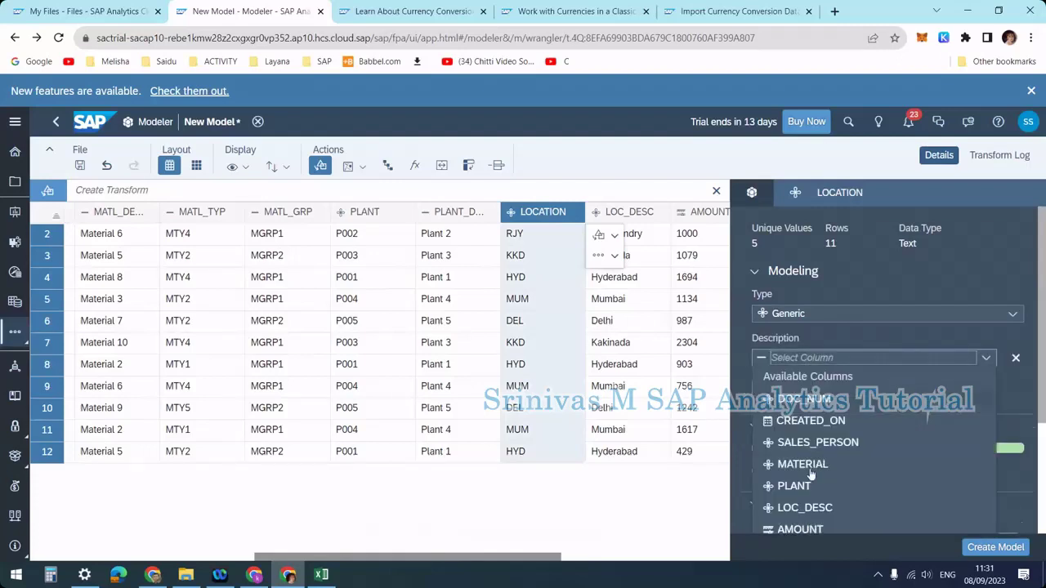
click(807, 509)
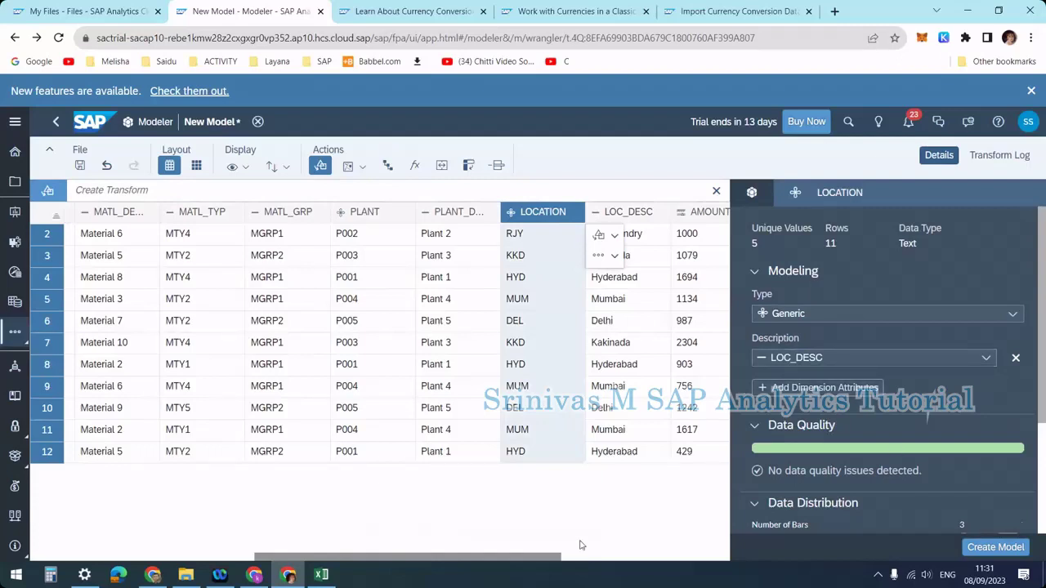
Step: Try the Organization type for the LOCATION dimension and return it to Generic
drag(553, 560, 634, 562)
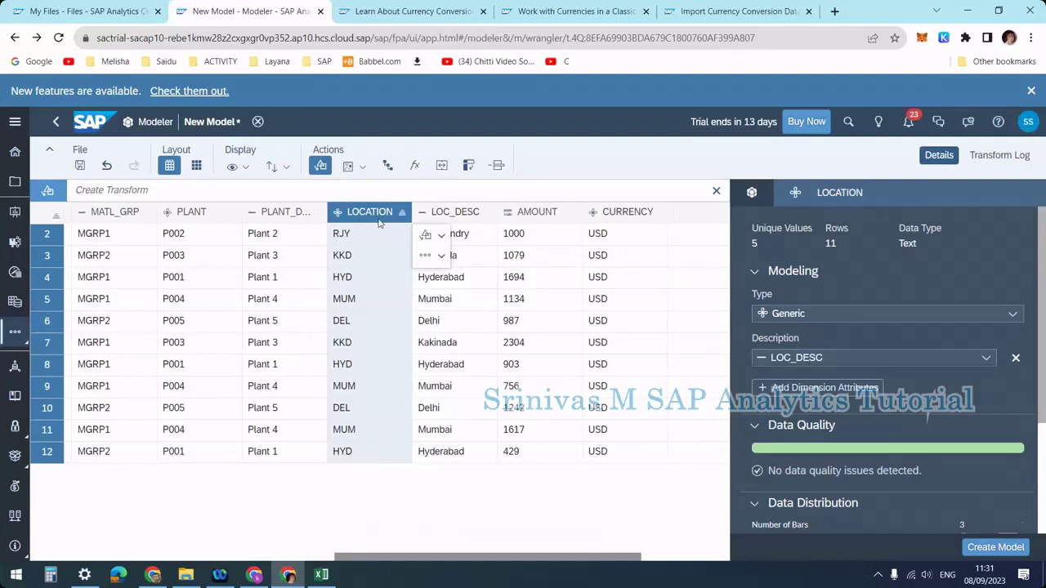
click(809, 317)
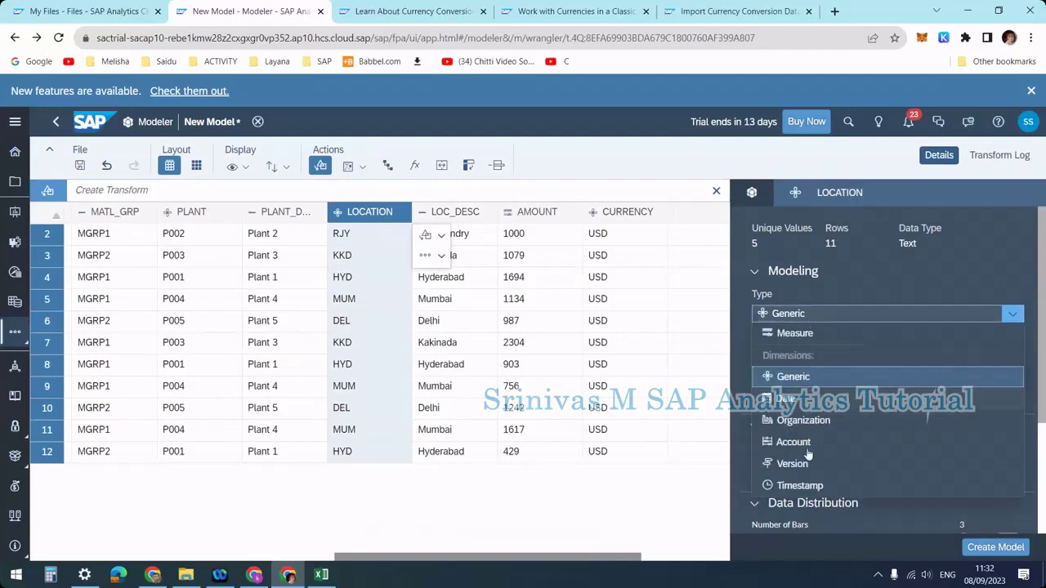
click(816, 421)
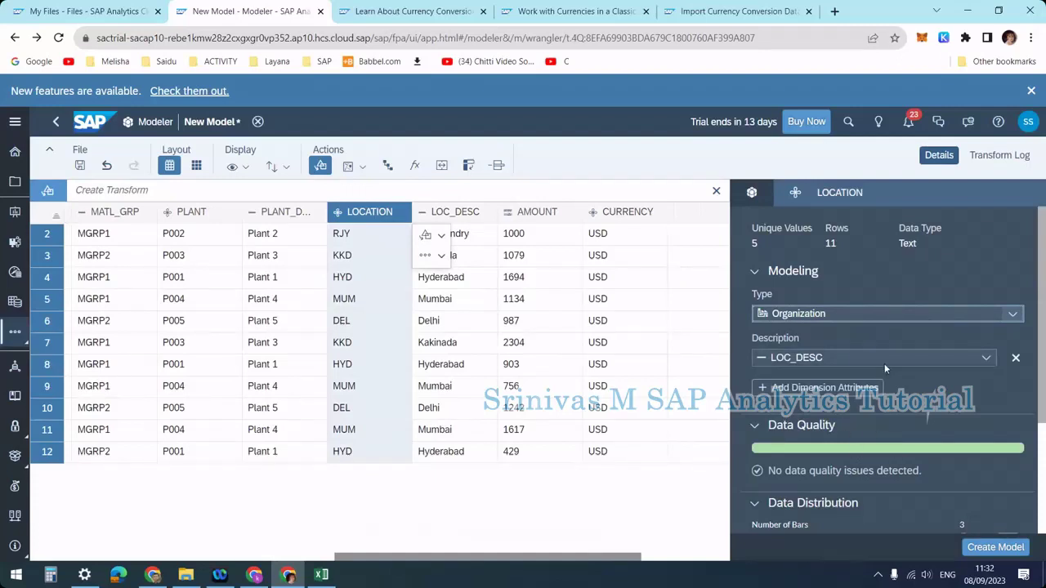
scroll(884, 384, down, 2)
scroll(837, 418, up, 2)
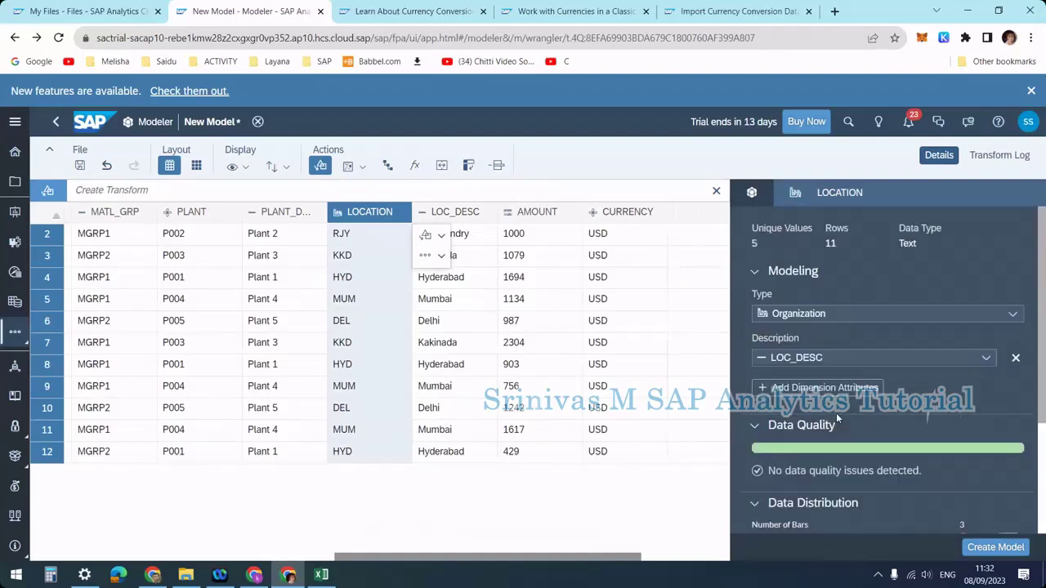
click(826, 314)
click(794, 376)
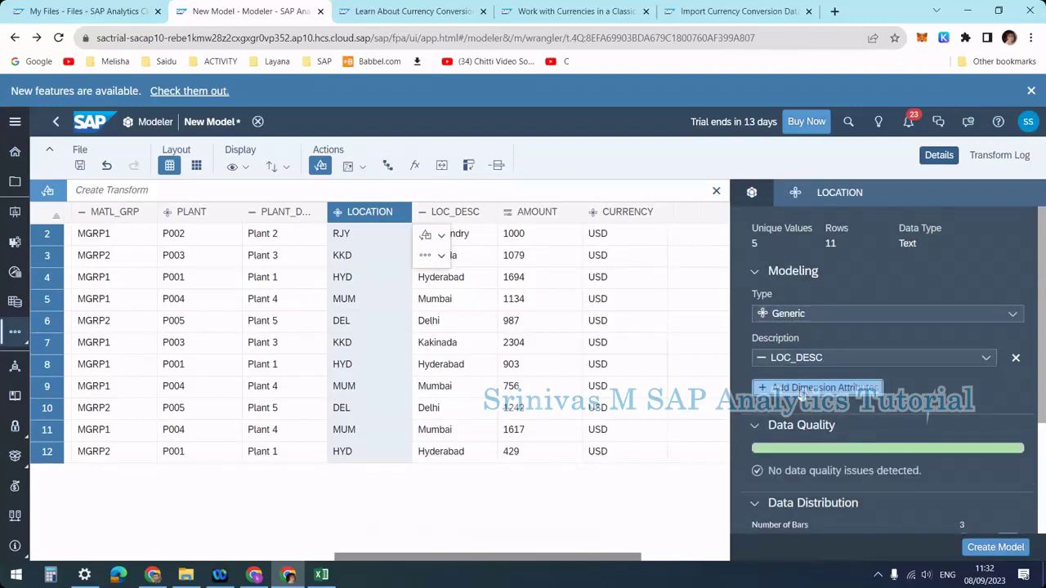
Step: Add a currency attribute to the LOCATION dimension and assign the CURRENCY column to it
click(801, 390)
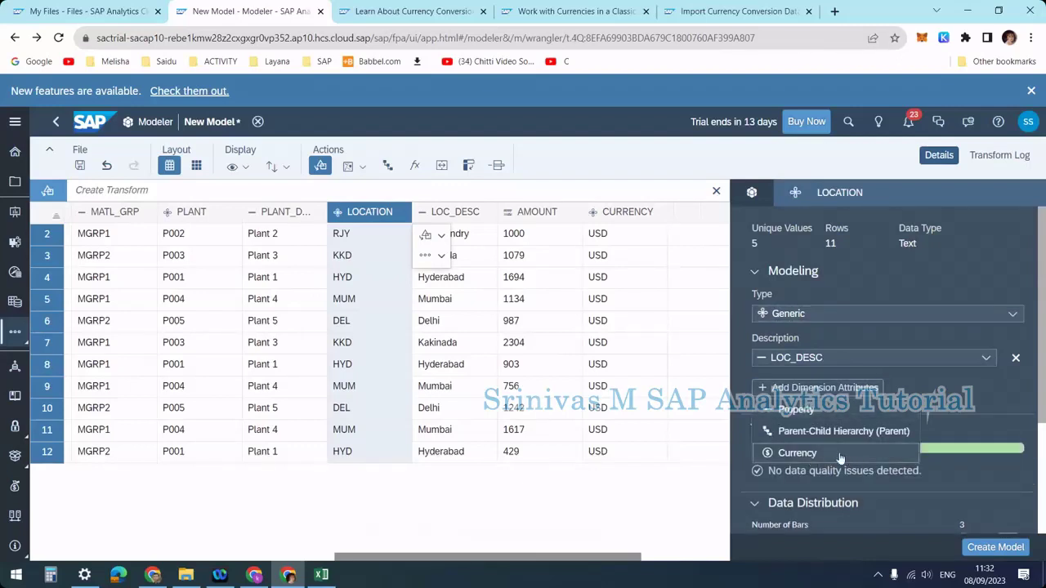
click(840, 454)
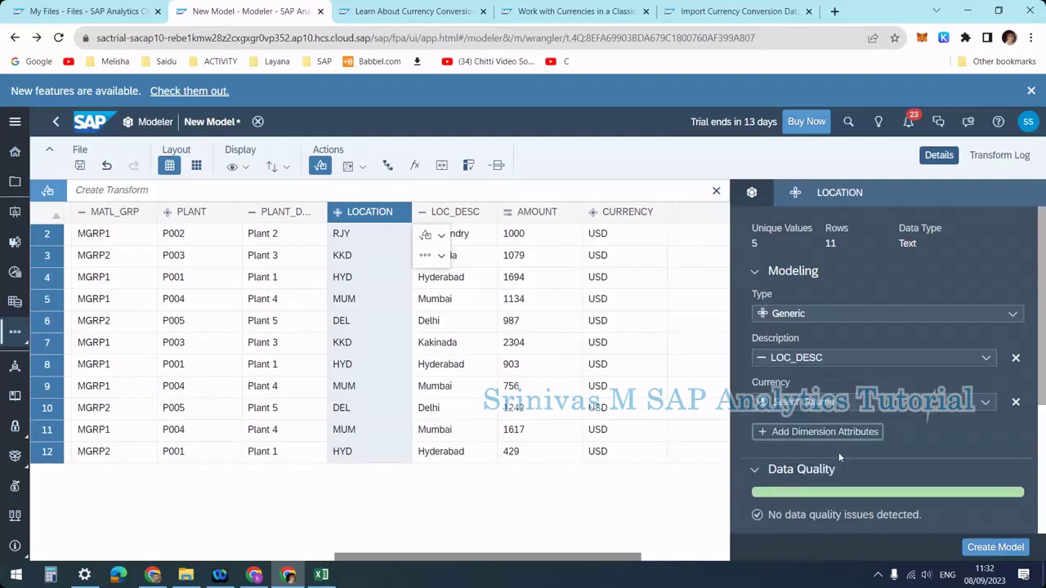
click(828, 405)
scroll(818, 542, down, 1)
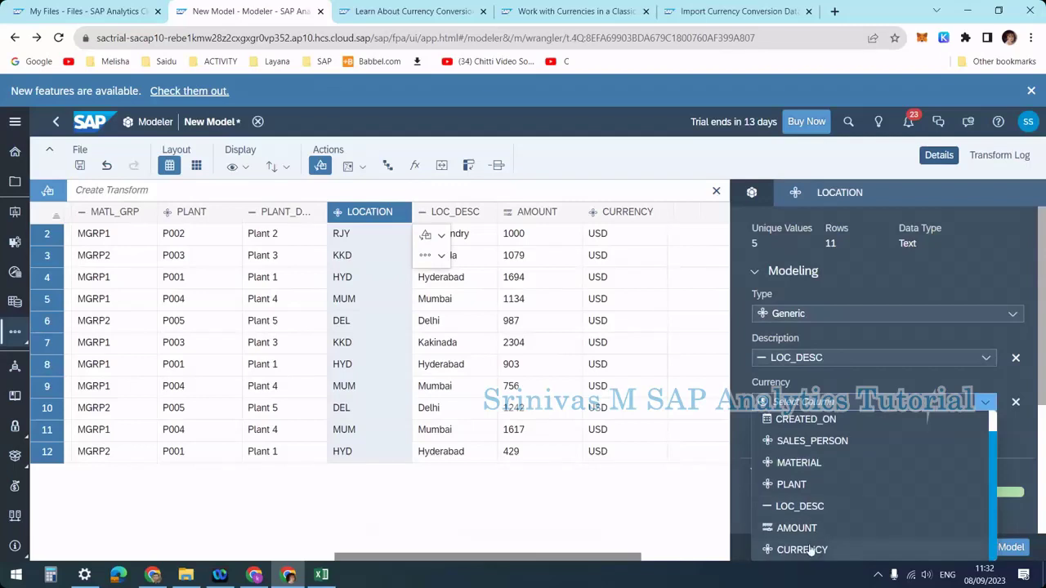
click(810, 550)
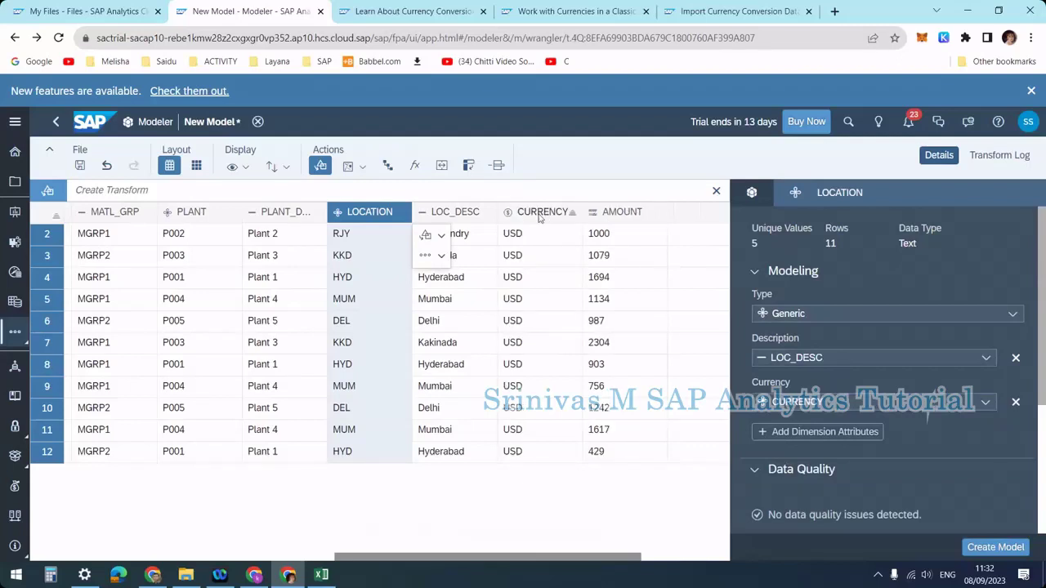
Step: Try the Account type for the AMOUNT column and return it to Measure
click(539, 214)
click(613, 212)
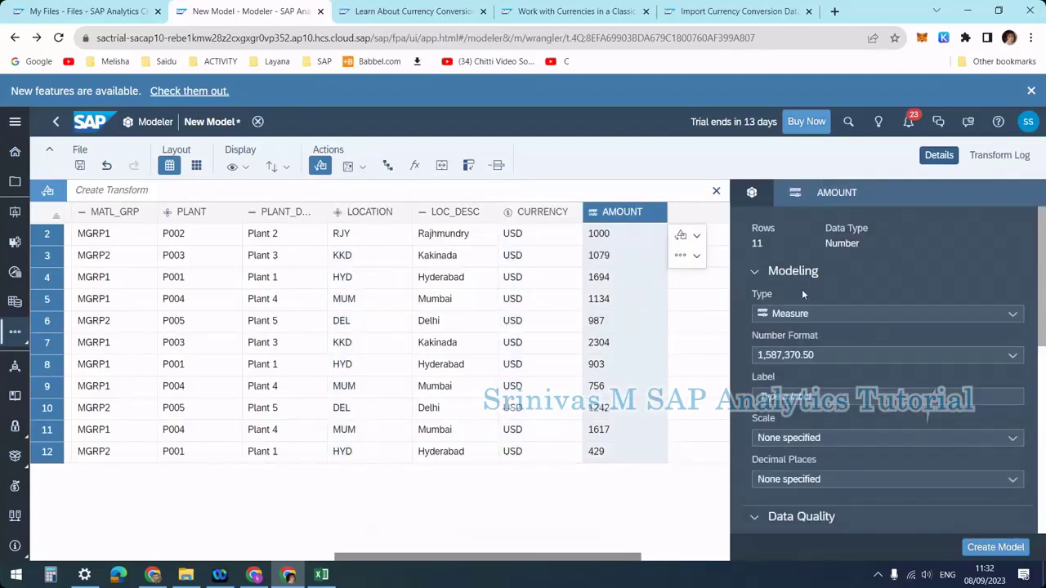
click(797, 313)
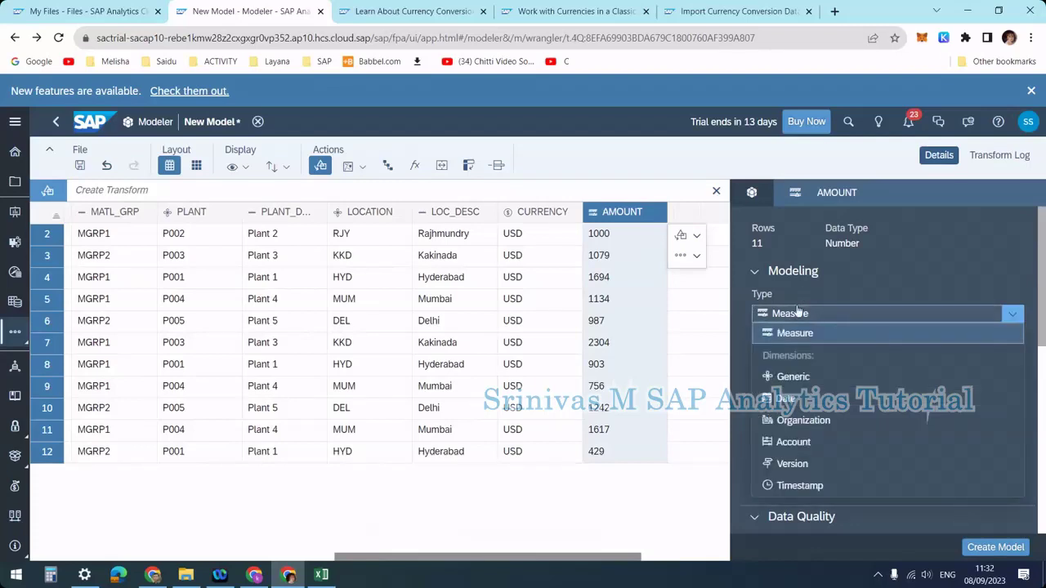
click(794, 441)
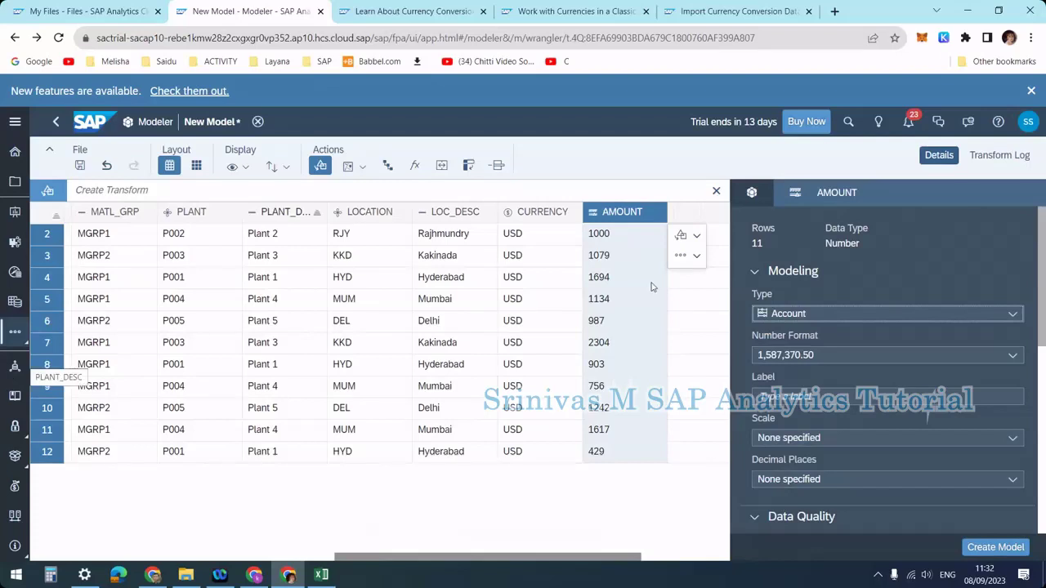
click(768, 318)
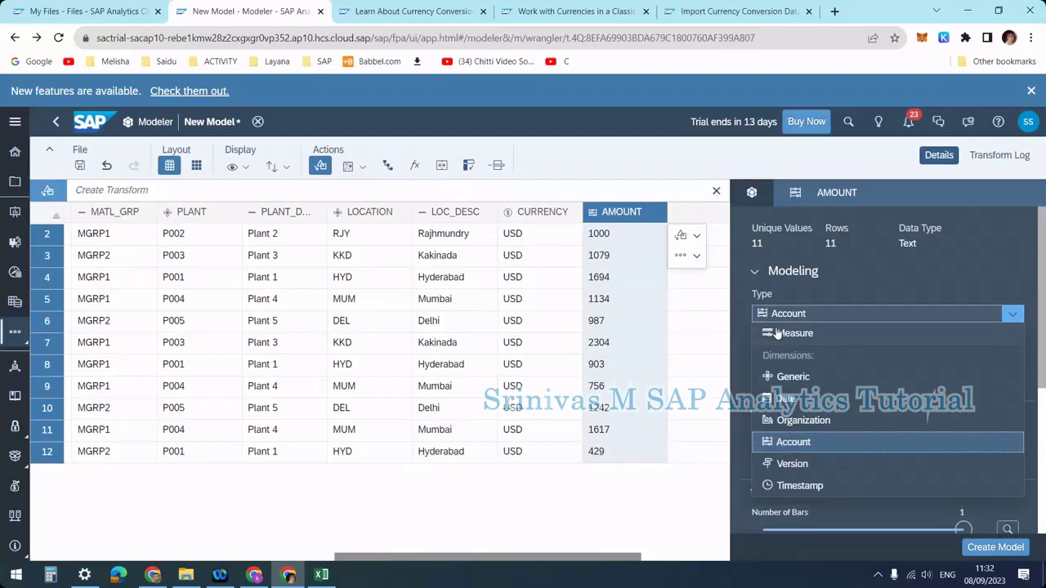
click(779, 333)
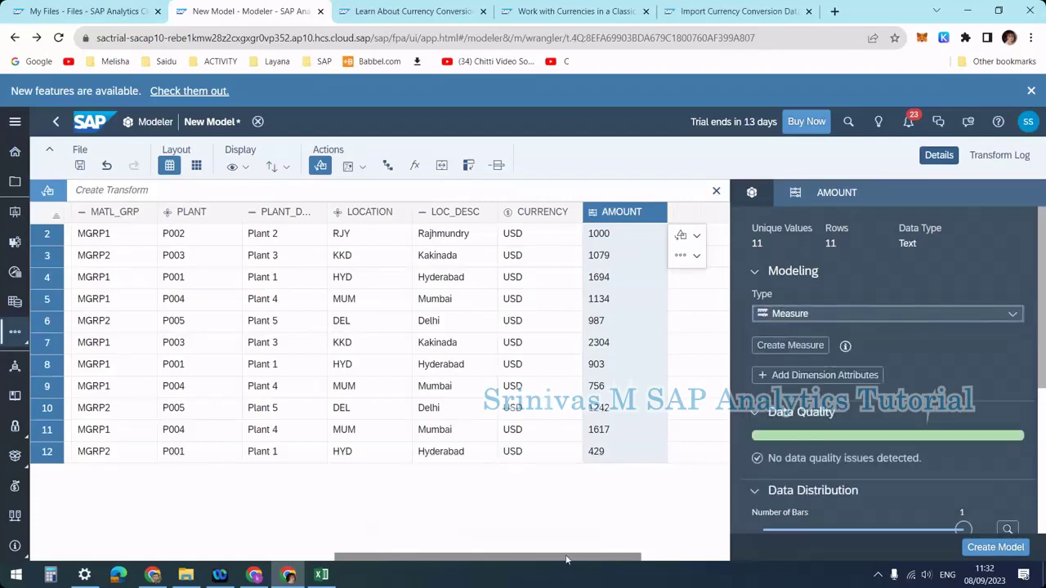
drag(362, 563, 231, 564)
drag(460, 566, 621, 564)
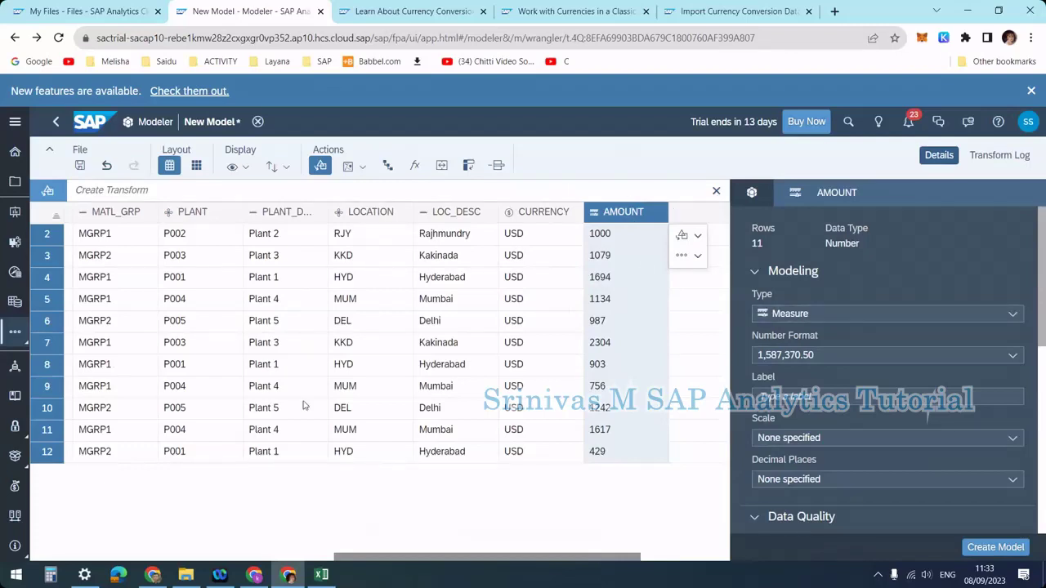
Step: Save the import session as draft data and check the model requirements and options for Sales_USD
click(80, 166)
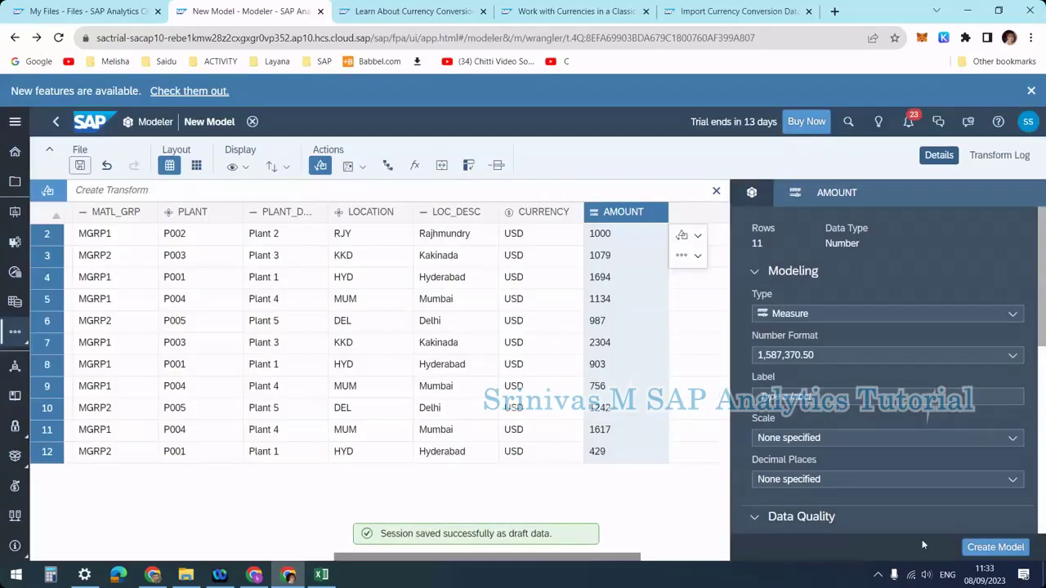
click(752, 193)
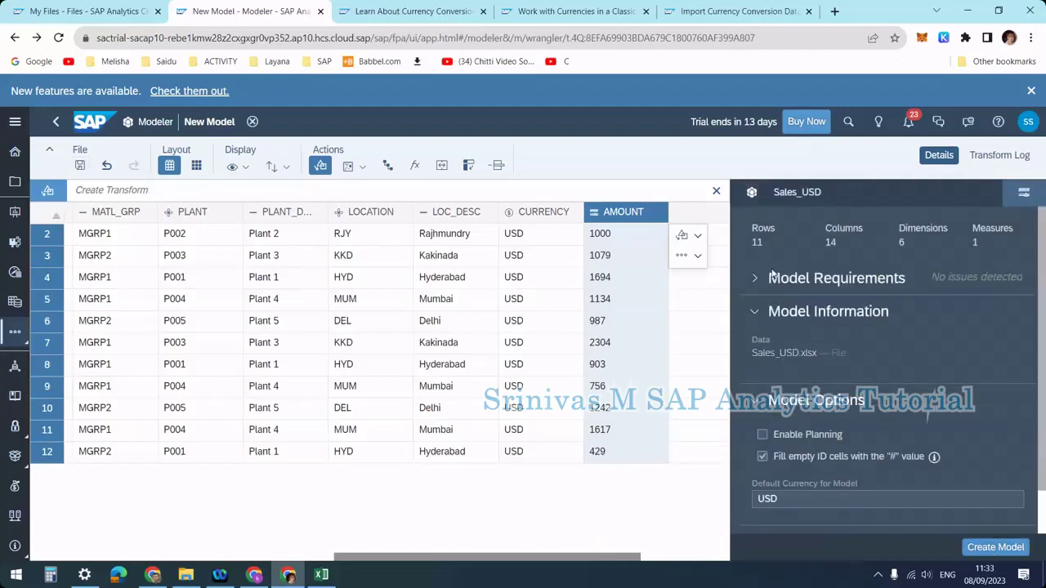
click(754, 278)
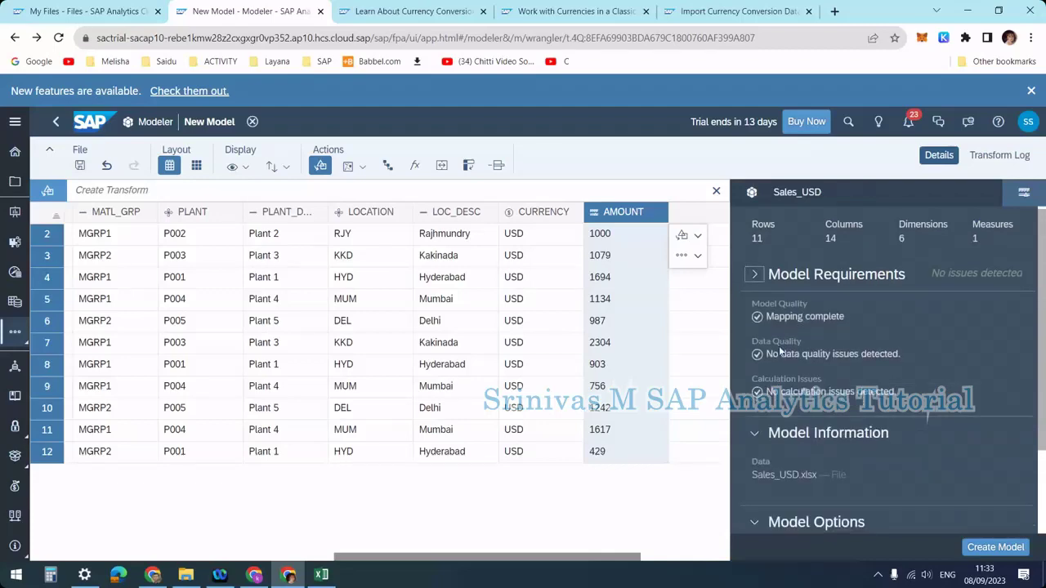
scroll(882, 368, down, 2)
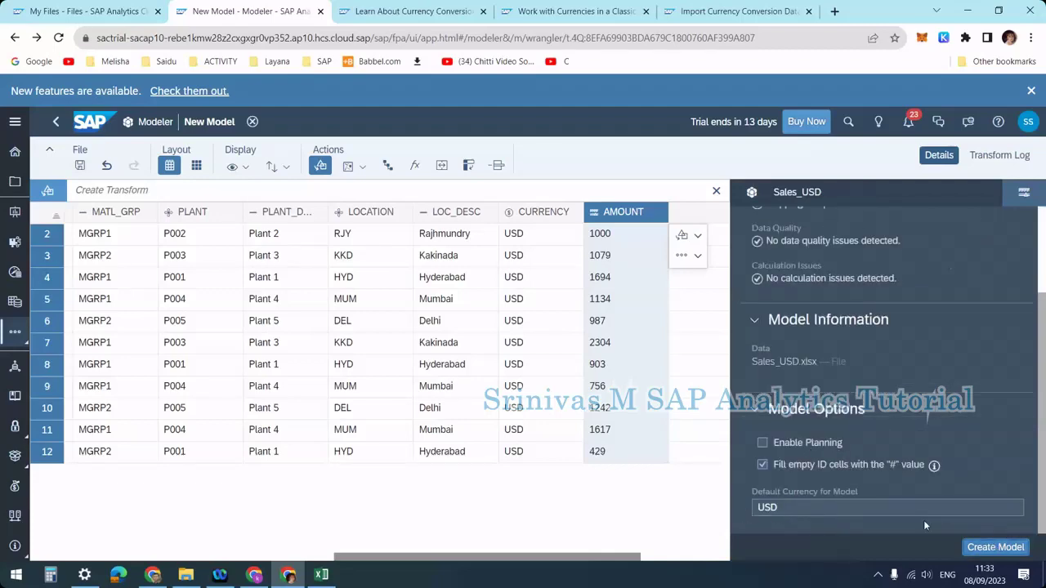
Step: Create the model and save it as Sales_CURR in the Training folder
click(973, 546)
click(625, 360)
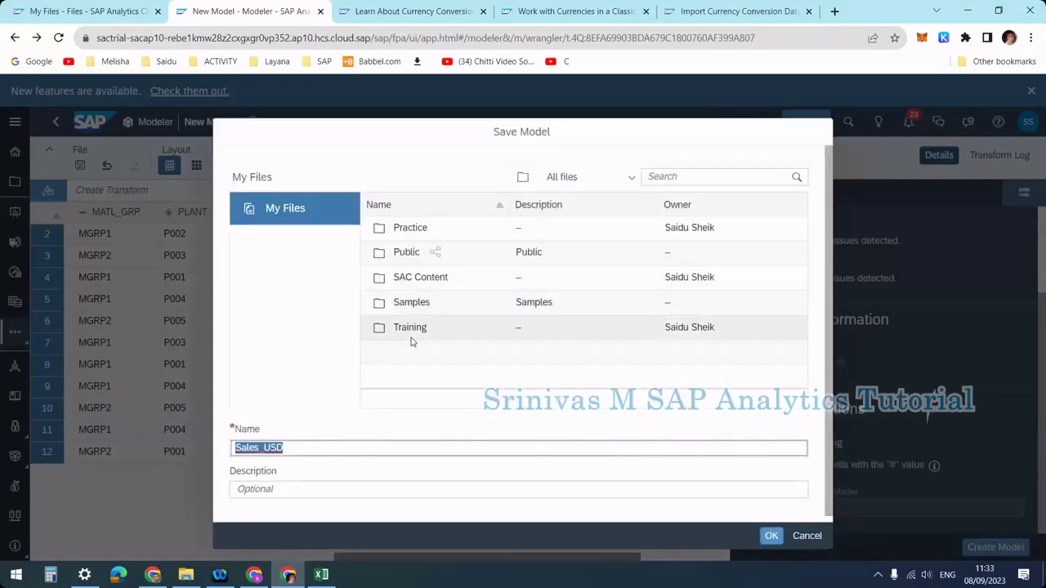
click(410, 328)
click(300, 448)
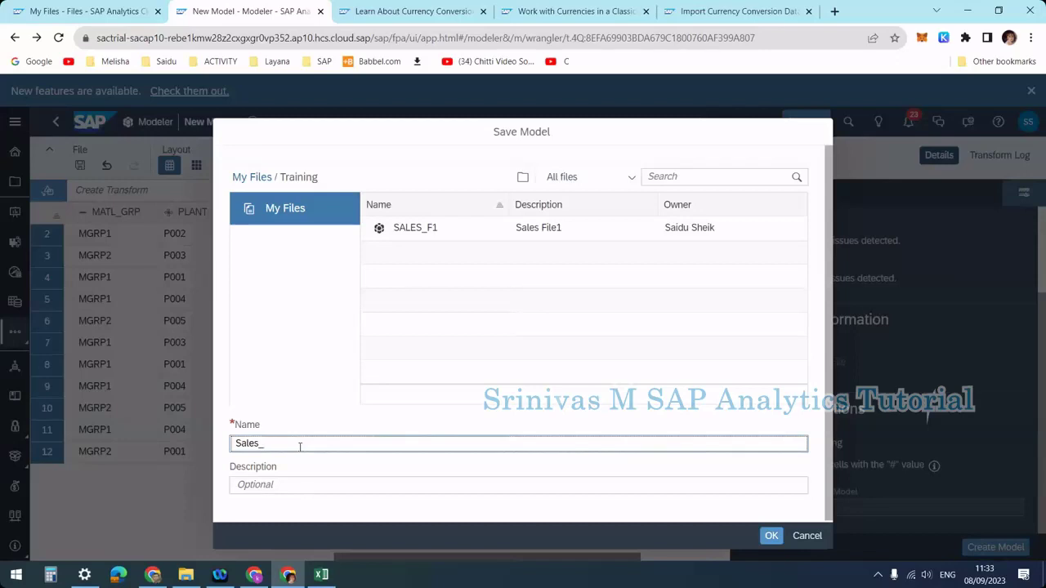
text(CURR)
click(769, 535)
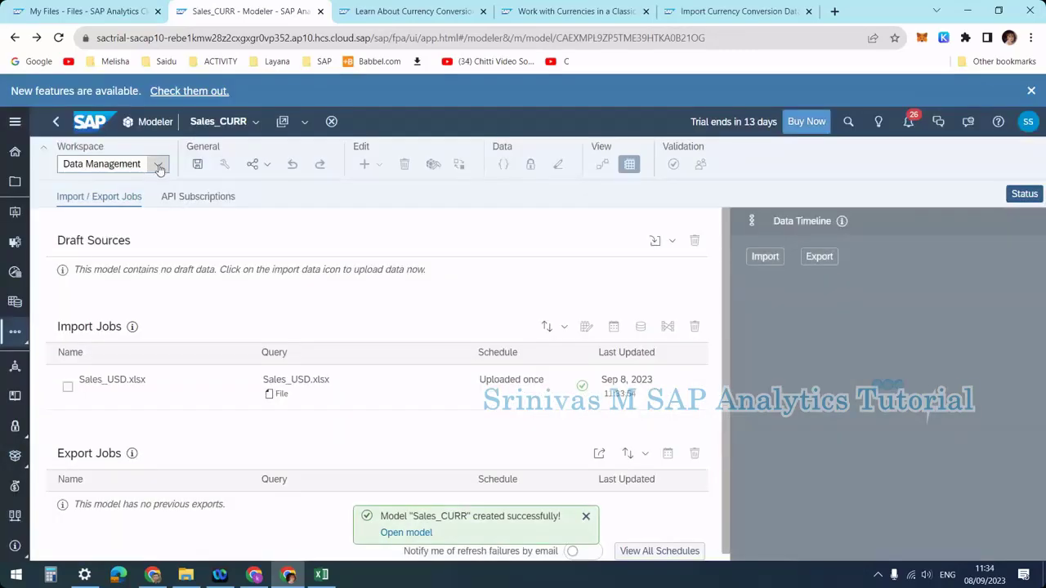
Step: Switch to the Model Structure workspace and examine the LOCATION dimension's members and their currency attribute
click(159, 166)
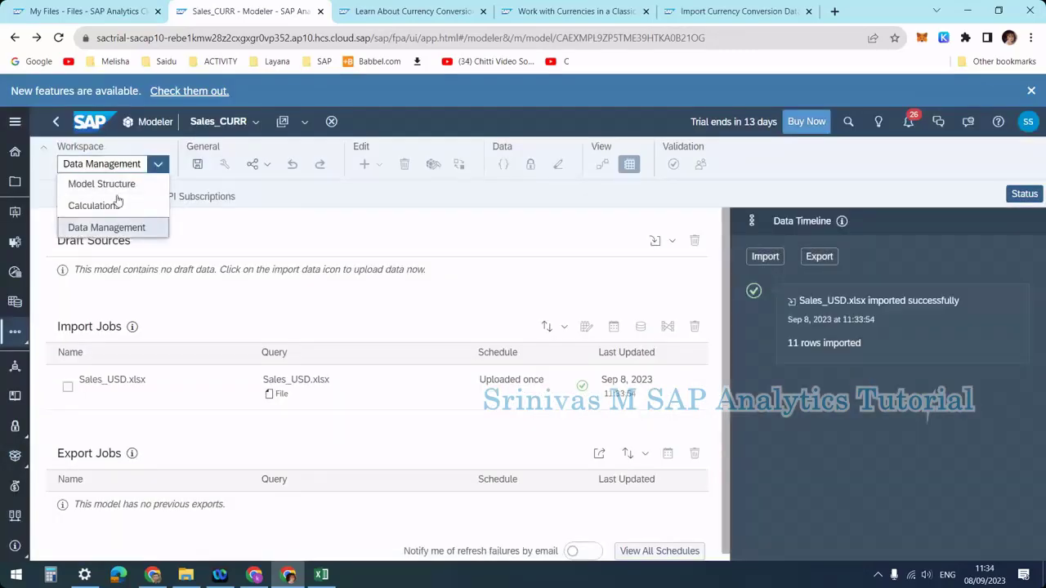
click(102, 185)
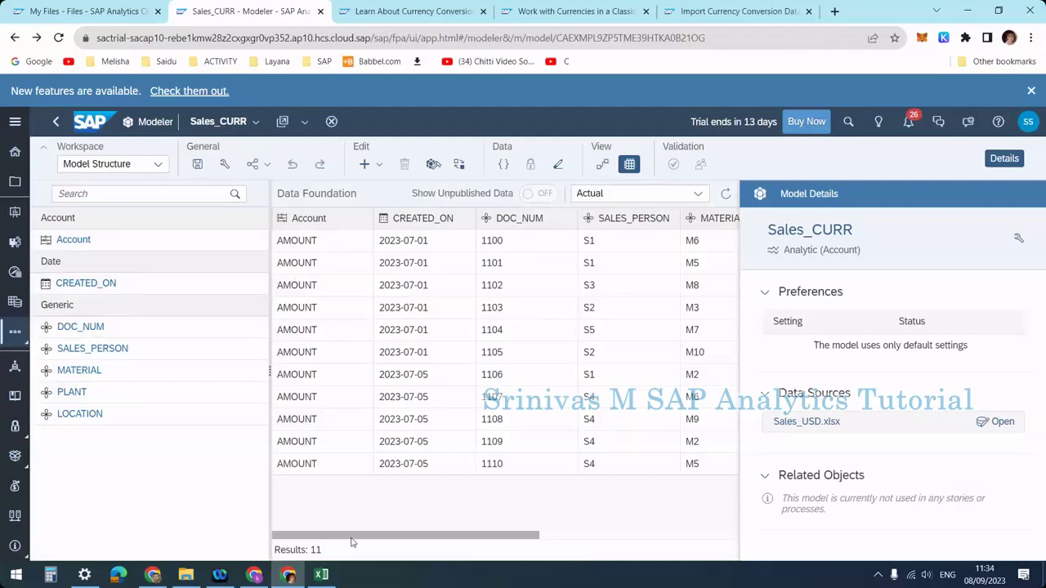
drag(352, 543, 564, 546)
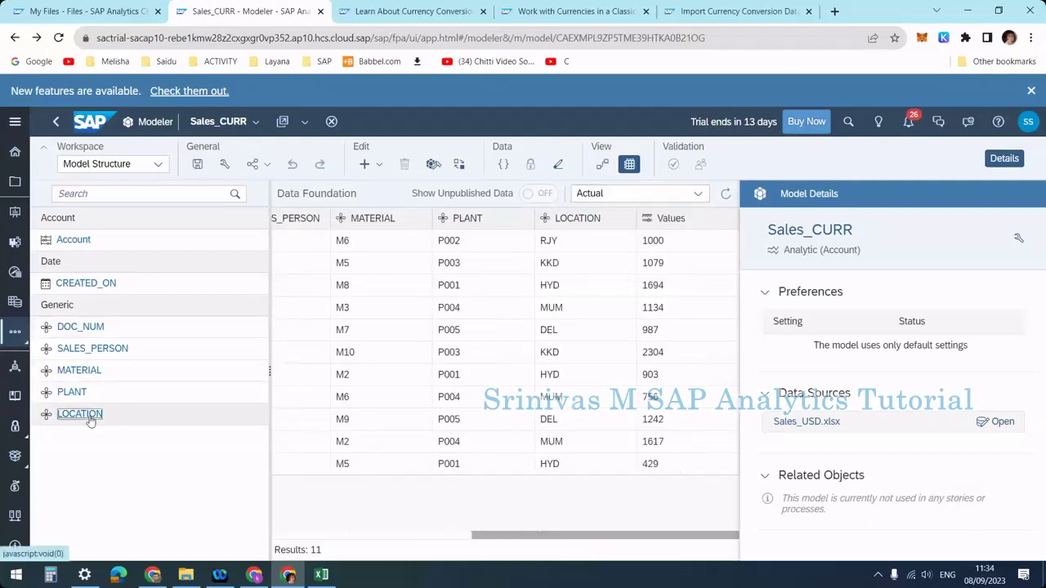
click(161, 407)
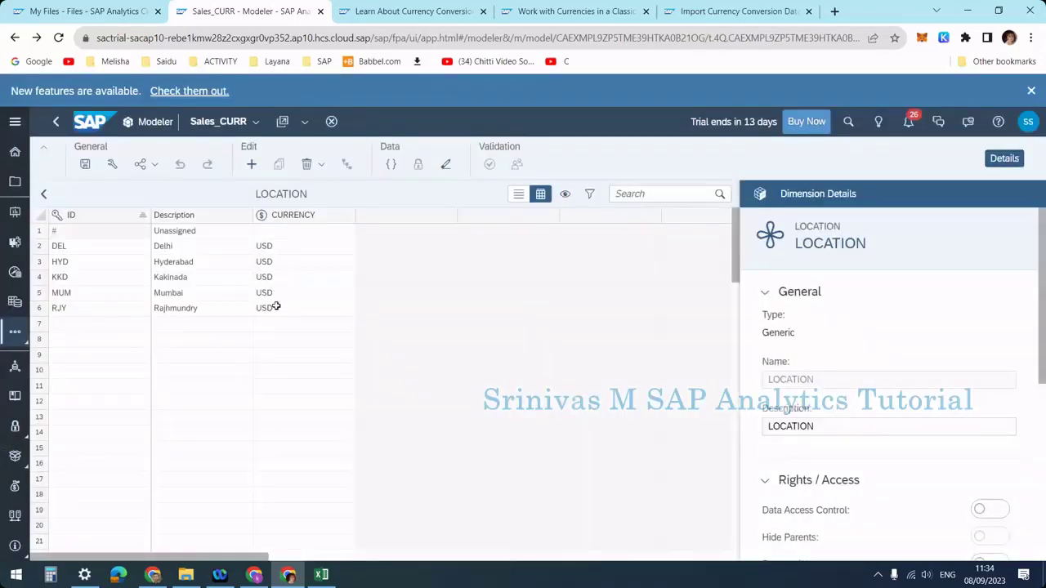
click(270, 233)
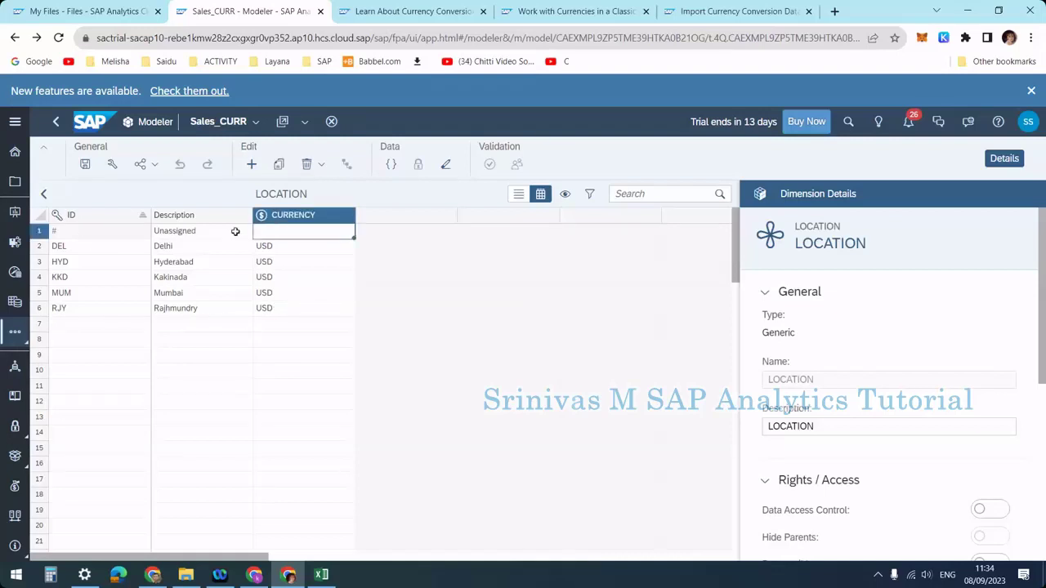
Step: Set the currency of LOCATION's Unassigned member to USD, save the model and return to the model structure
text(USD)
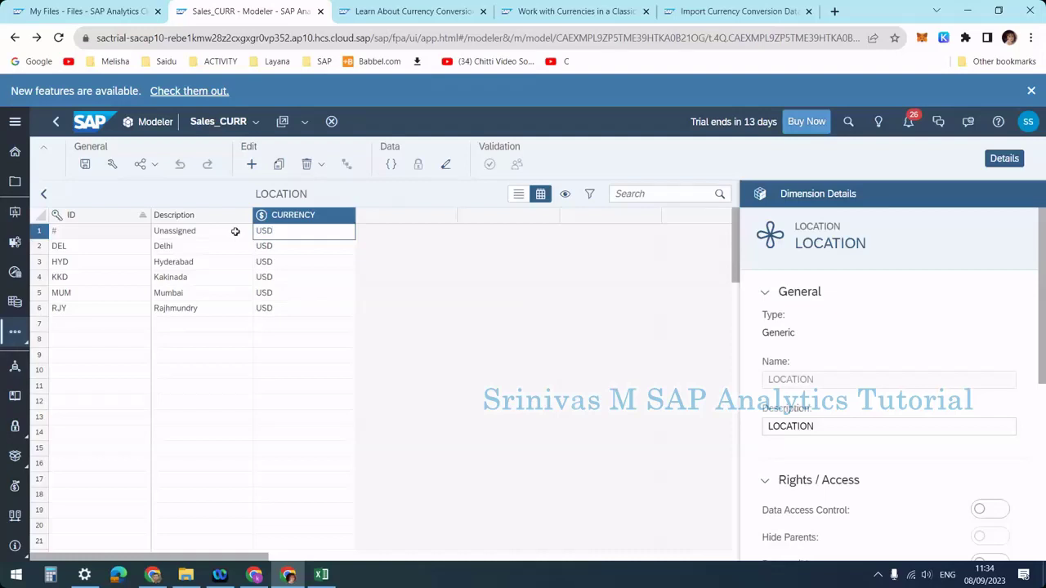
key(Return)
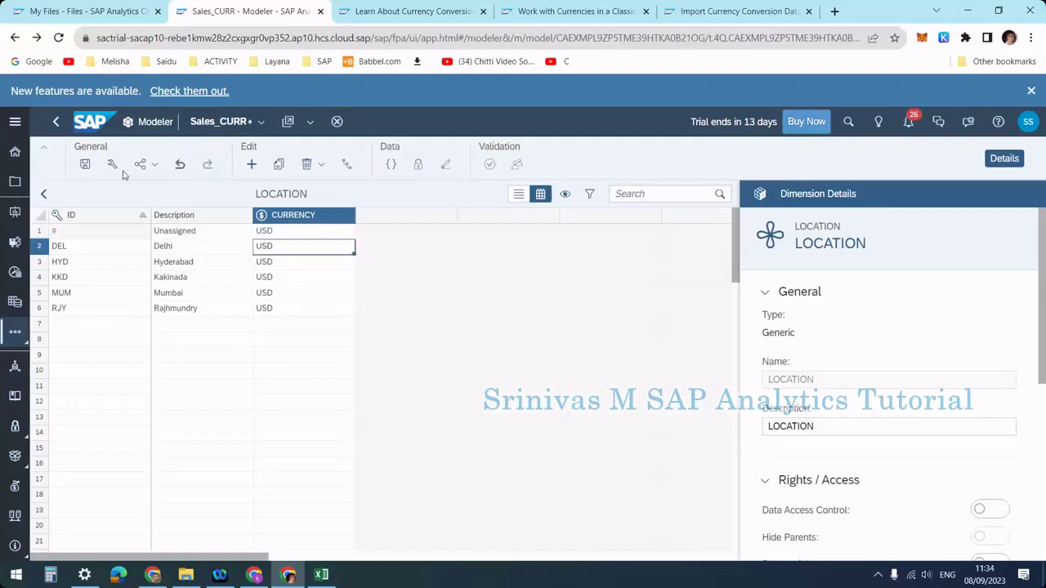
click(86, 167)
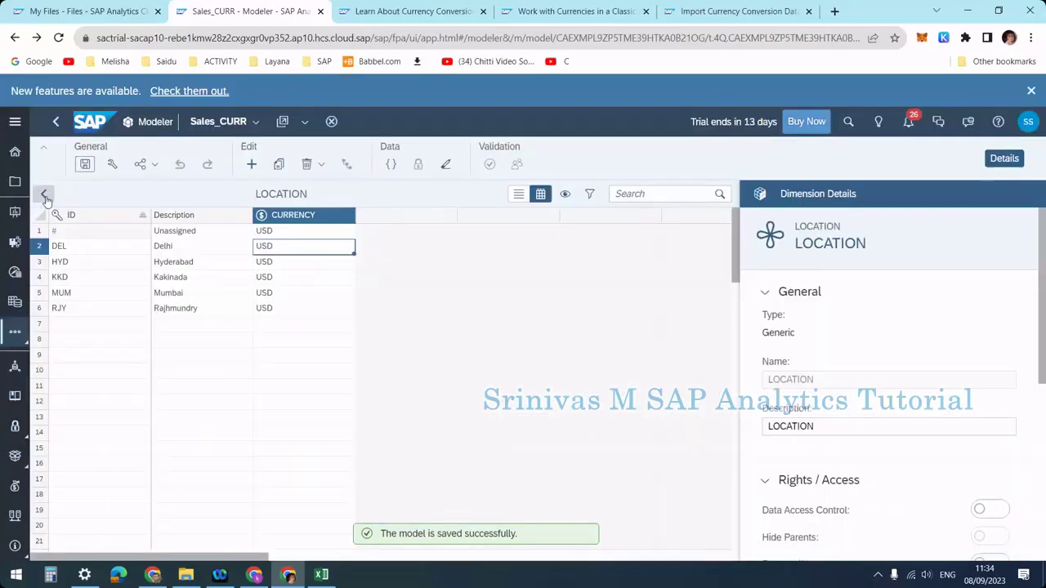
click(44, 194)
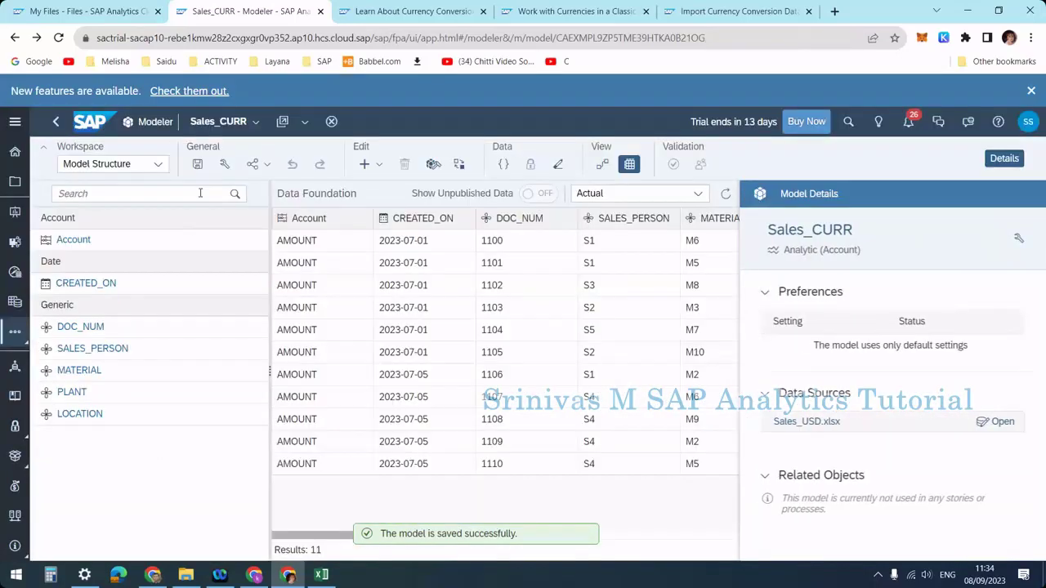
Step: Look through the Sales_CURR model preferences and enable Currency Conversion in its currency settings
click(227, 165)
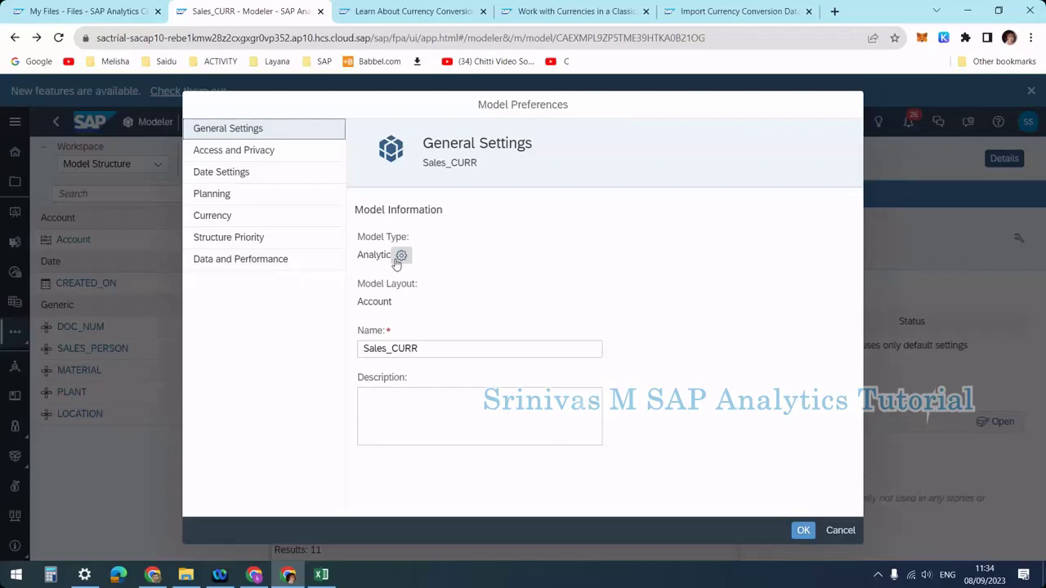
click(239, 152)
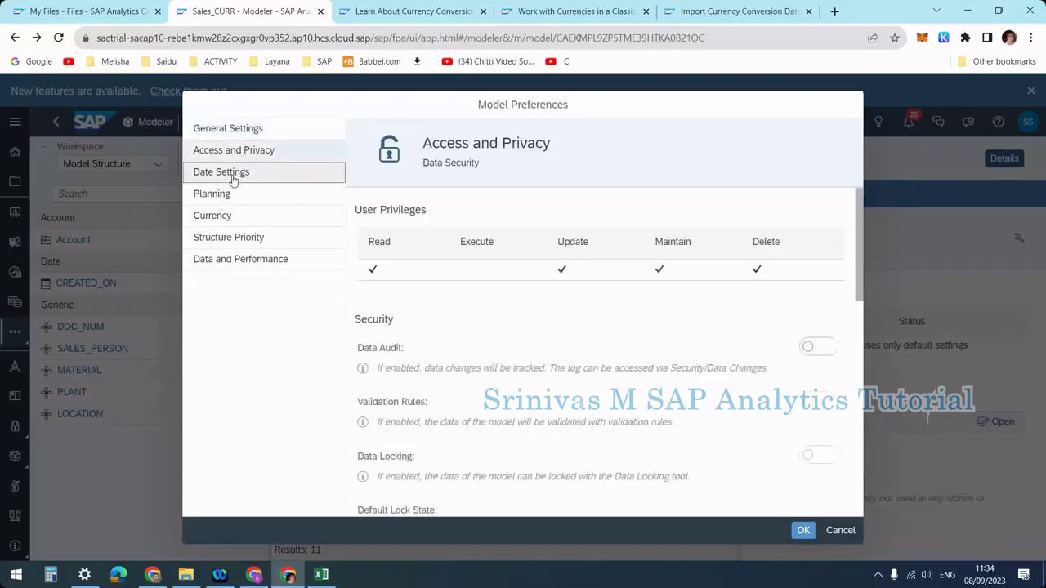
click(234, 179)
scroll(449, 413, down, 1)
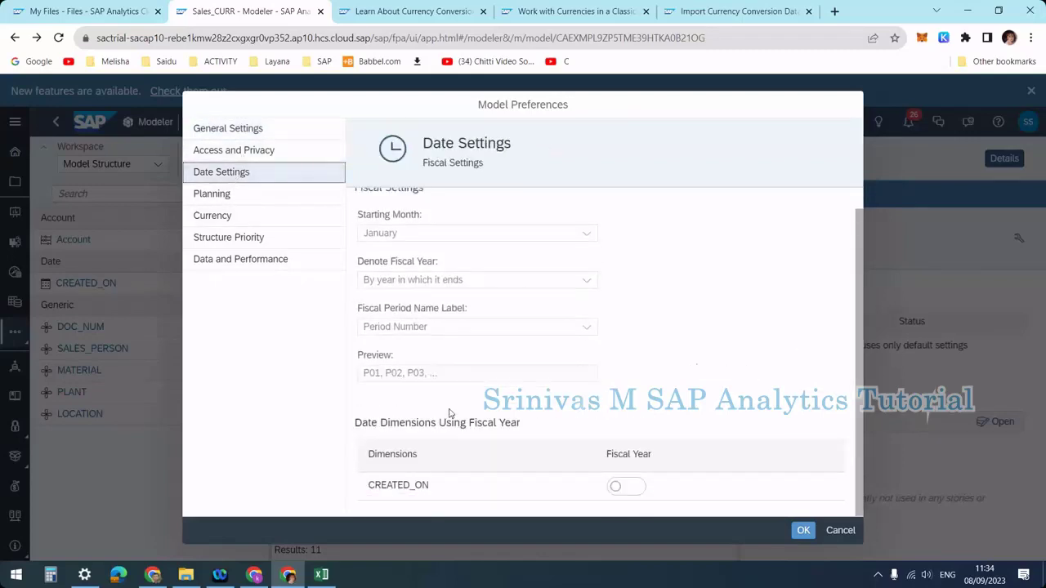
scroll(400, 253, up, 1)
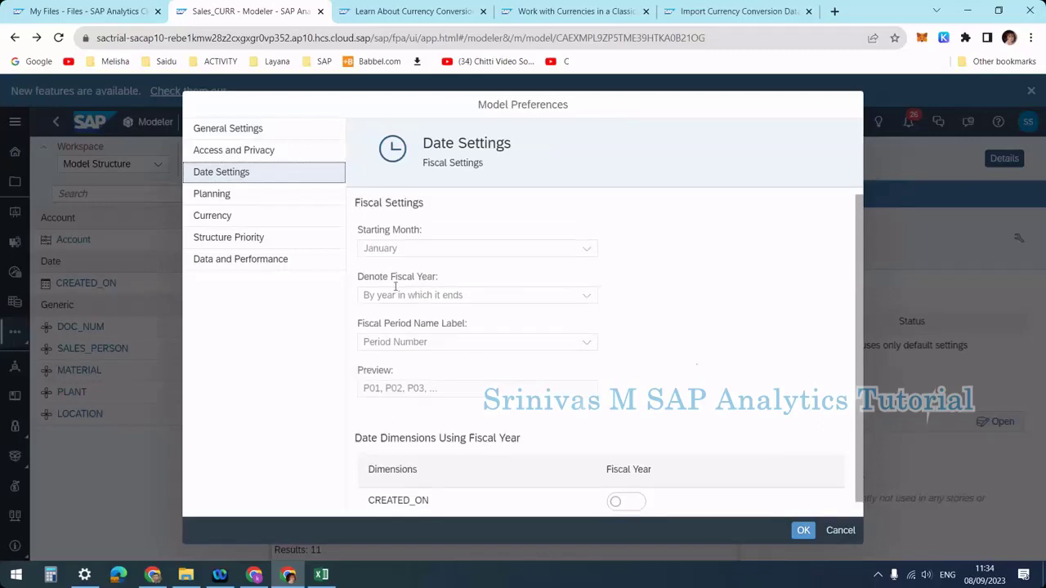
click(275, 201)
click(268, 222)
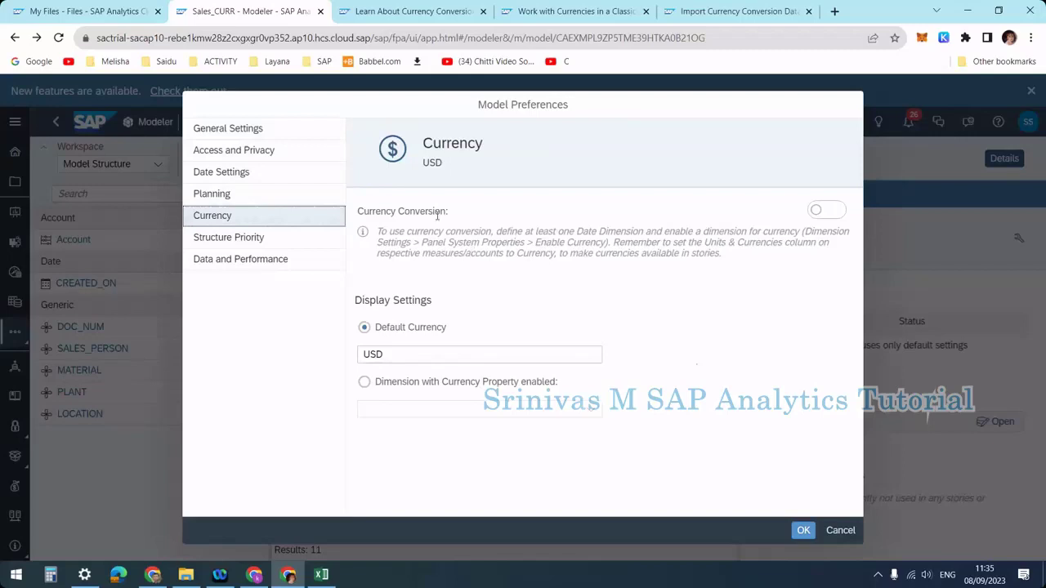
click(814, 212)
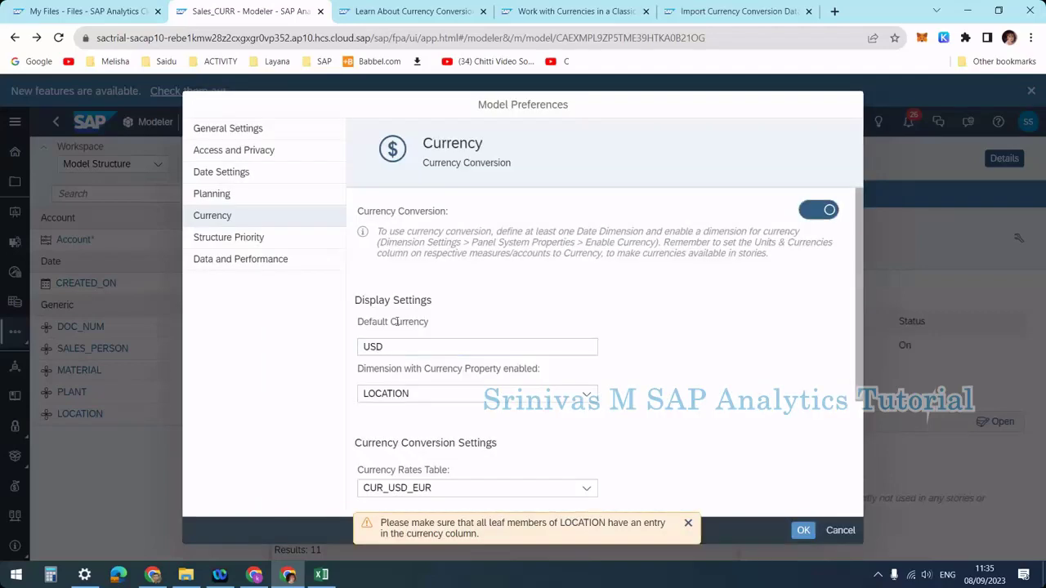
Step: Keep USD as the default currency and select LOCATION as the dimension with the currency property
scroll(397, 321, down, 3)
scroll(393, 289, up, 2)
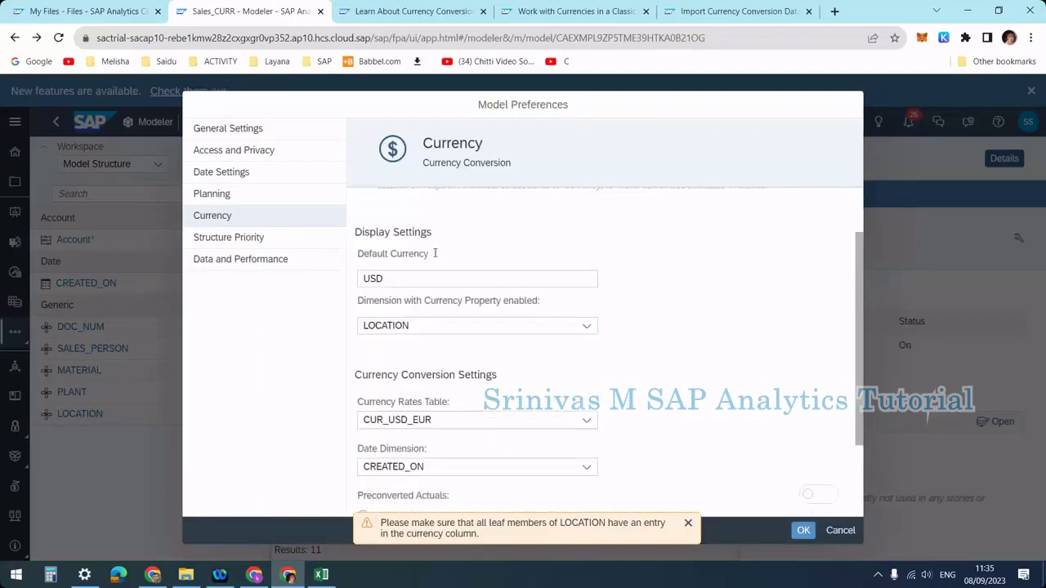
click(414, 279)
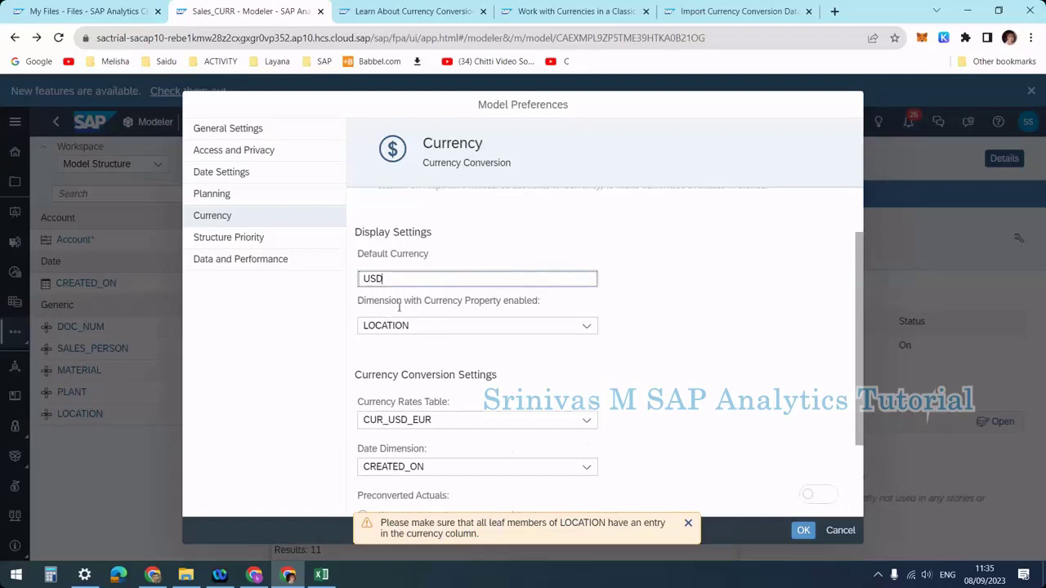
click(450, 336)
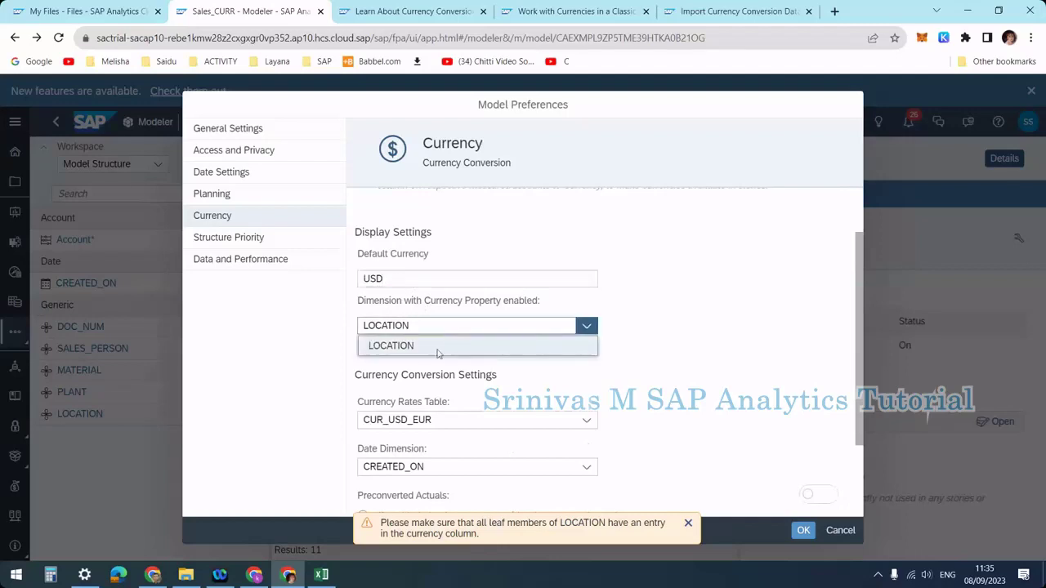
click(434, 350)
scroll(424, 361, down, 2)
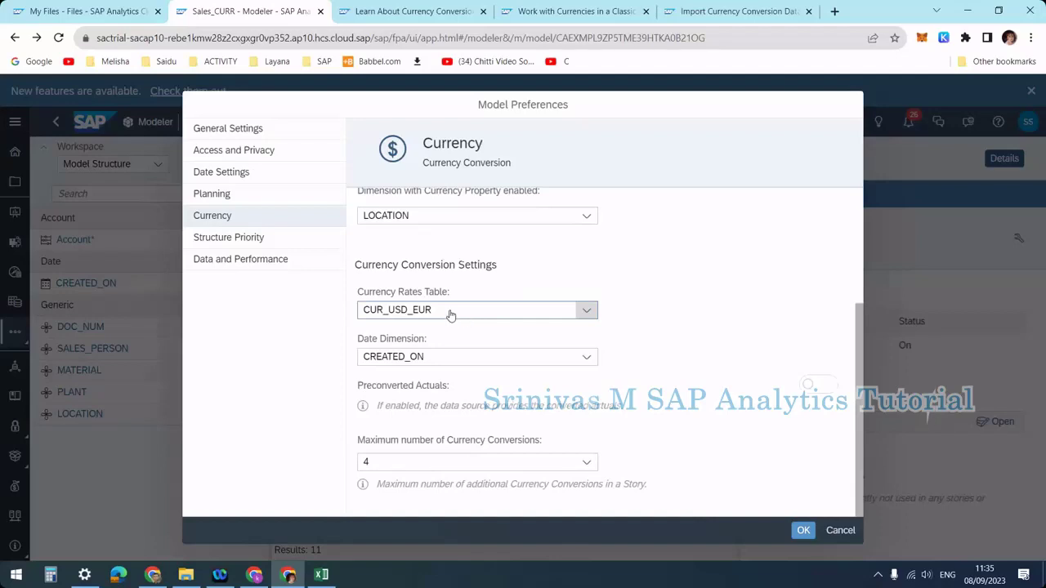
Step: Select the CUR_USD_EUR rates table with a maximum of 4 currency conversions, and save the model with these preferences
click(490, 316)
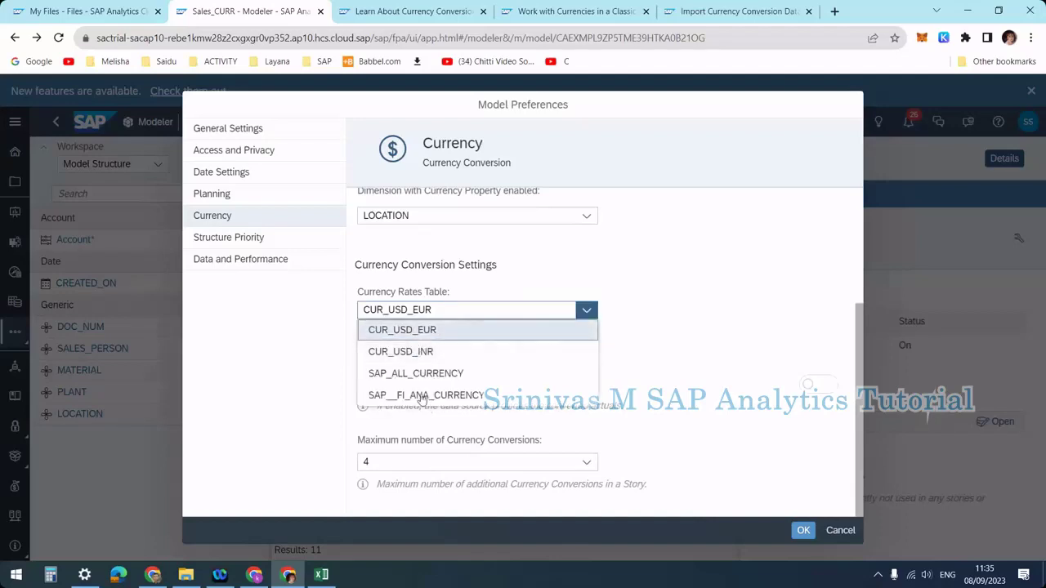
click(403, 331)
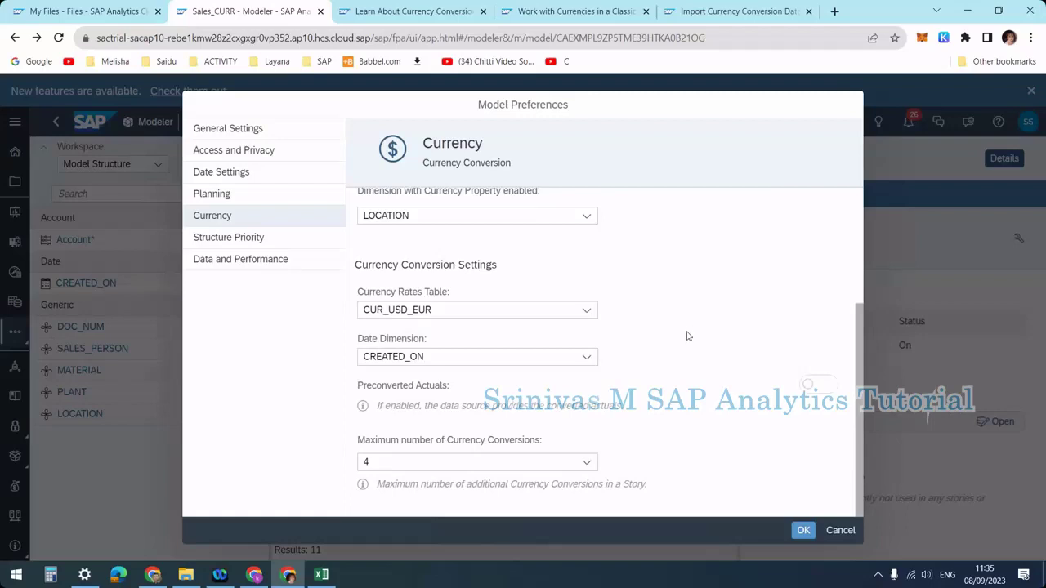
click(470, 463)
click(513, 464)
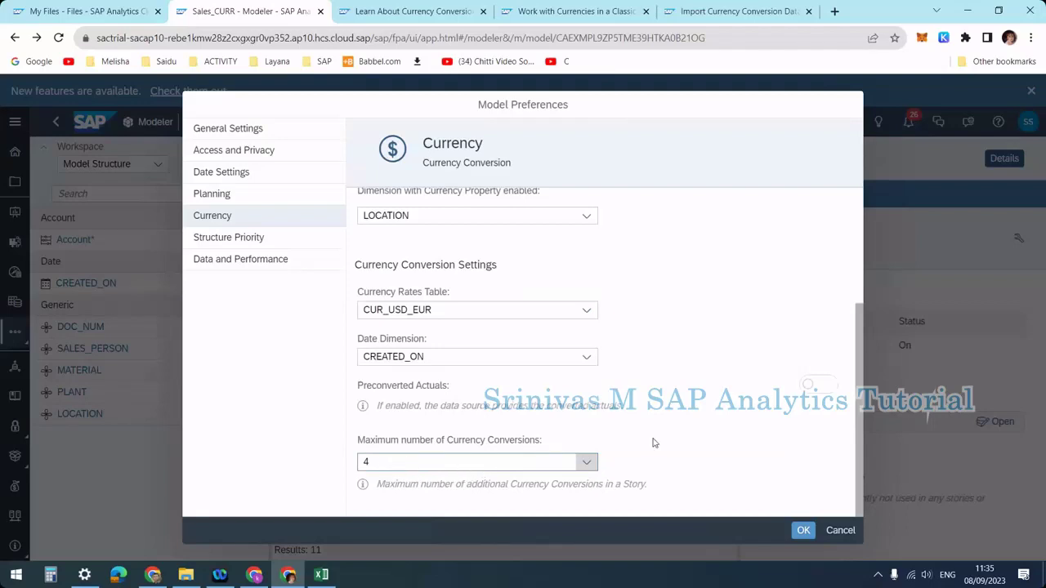
click(550, 464)
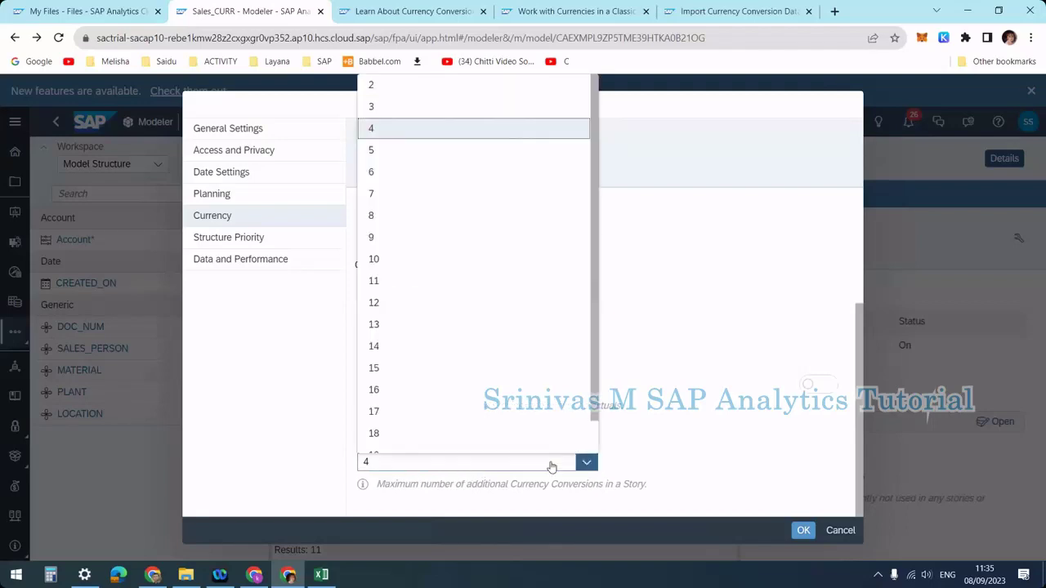
click(743, 385)
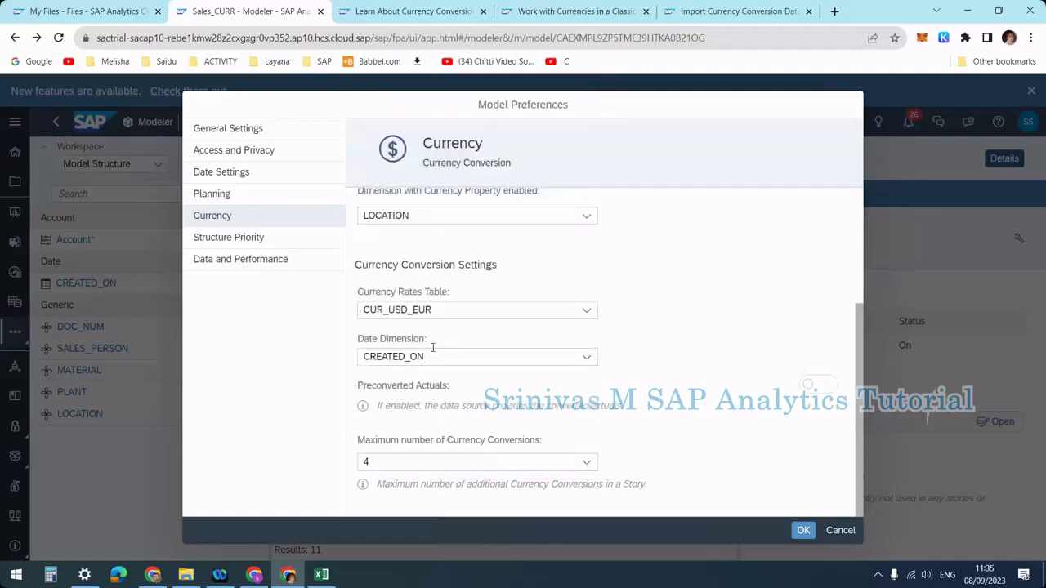
click(804, 532)
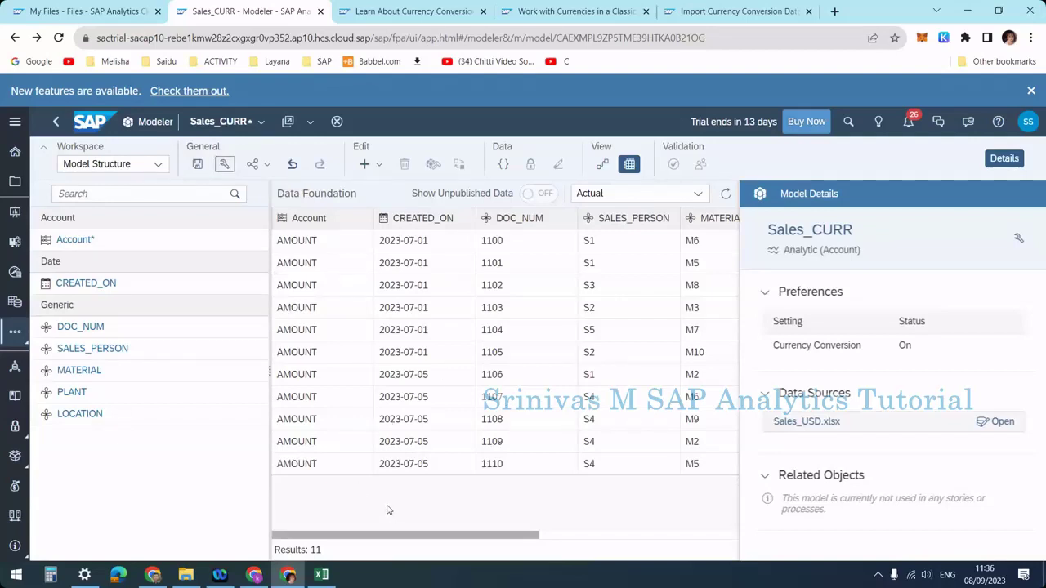
click(194, 166)
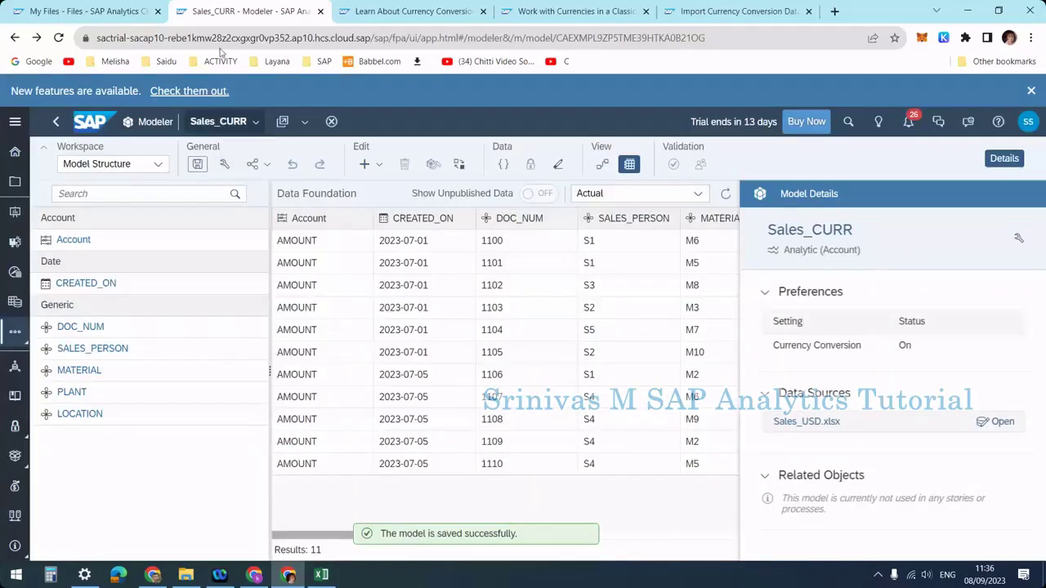
Step: Create a new canvas story from the Training folder using the Classic Design Experience
click(96, 11)
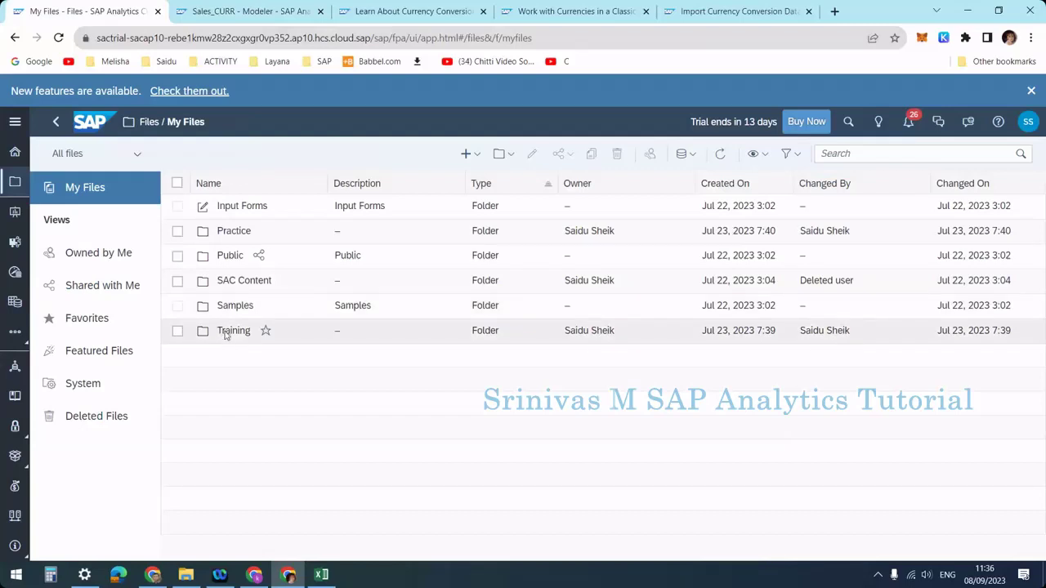
click(229, 331)
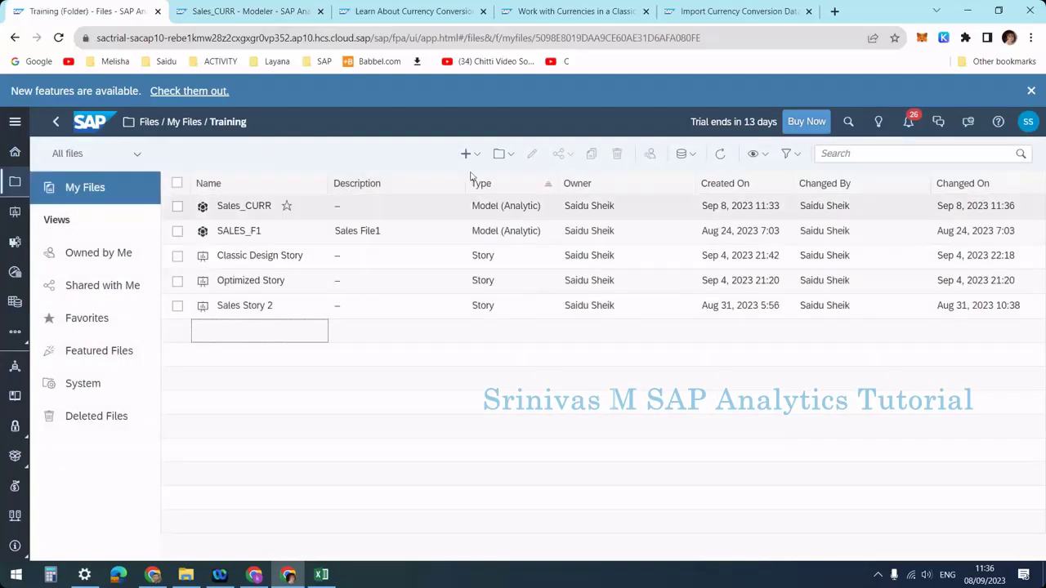
click(481, 157)
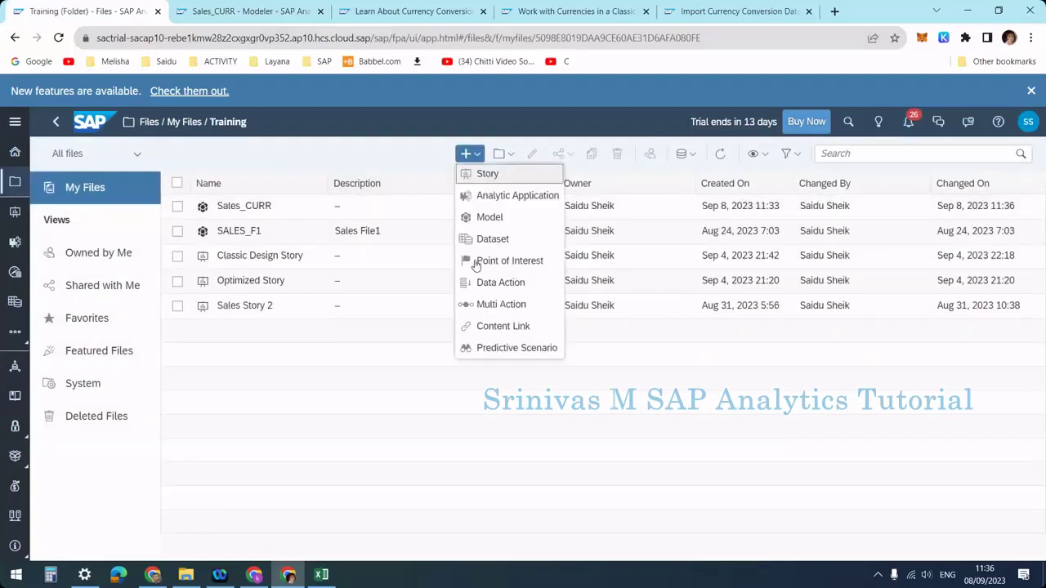
click(490, 173)
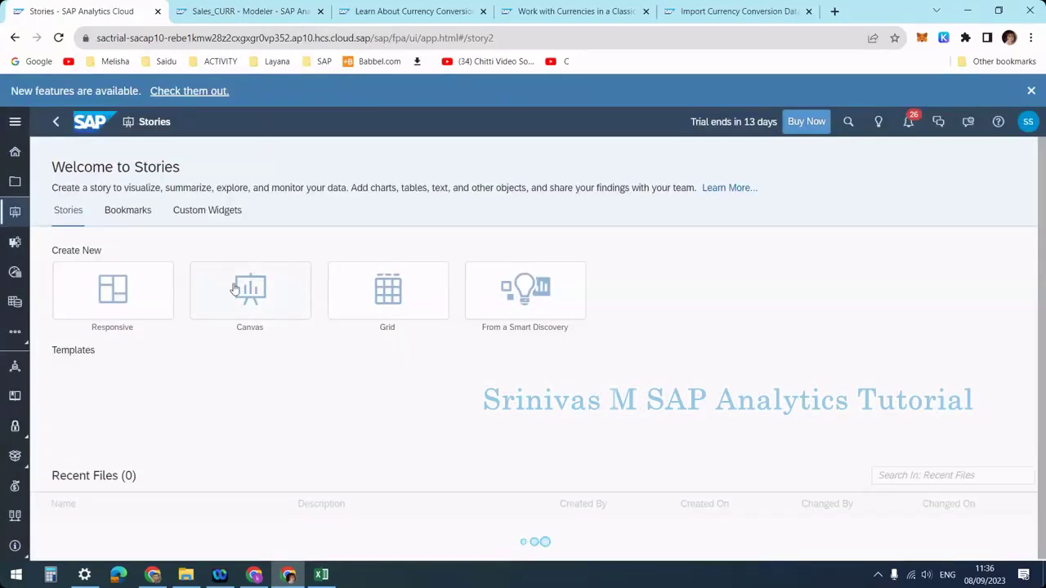
click(235, 289)
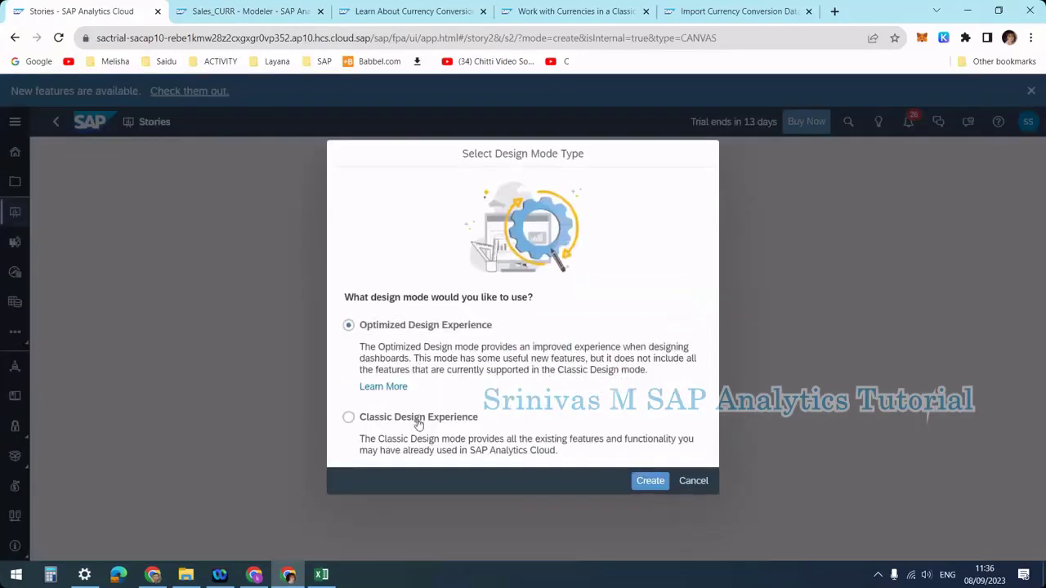
click(418, 422)
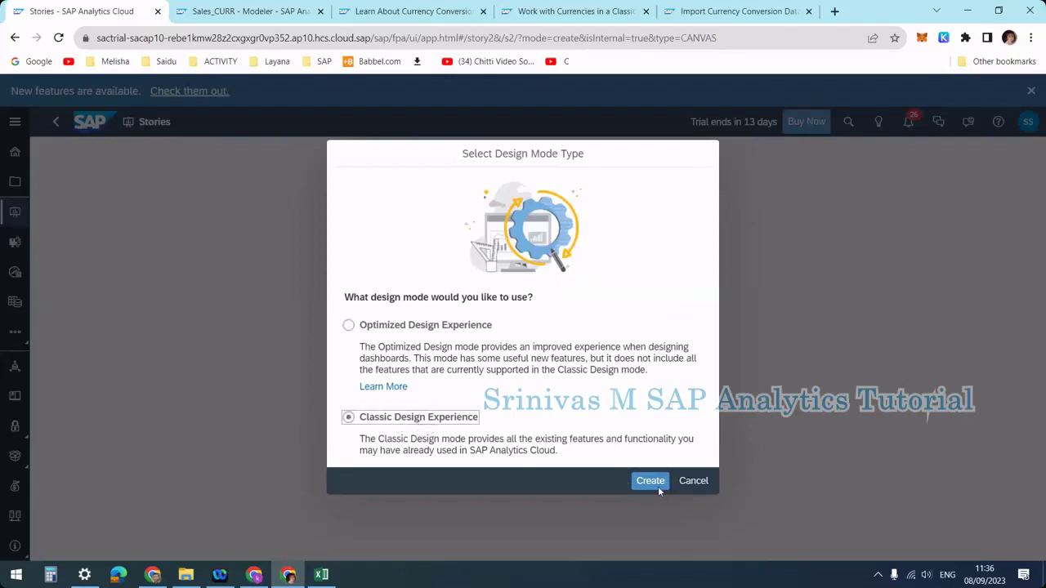
click(658, 487)
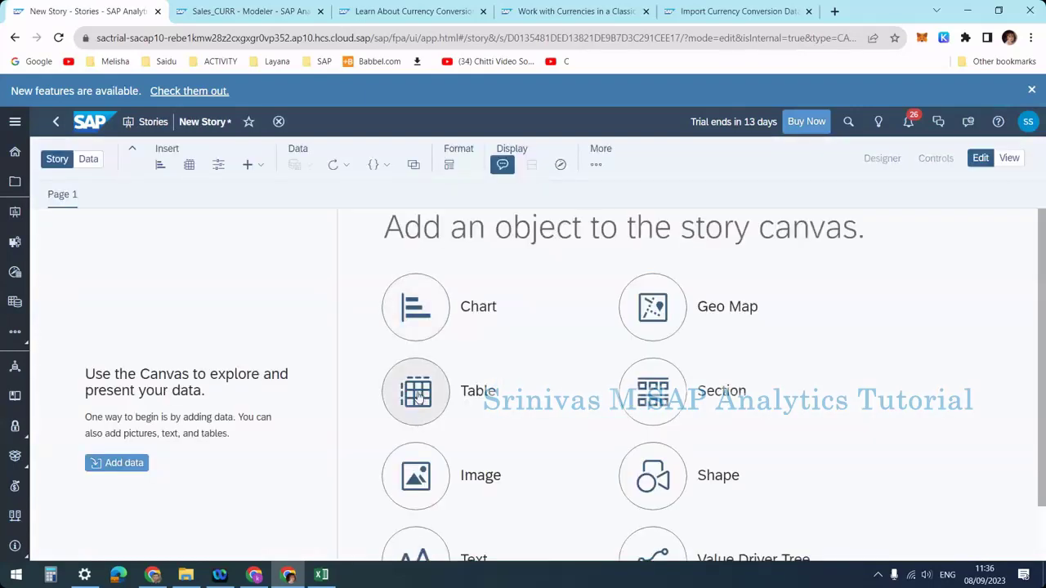
Step: Add the existing Sales_CURR model from the Training folder as the story's data source
click(140, 468)
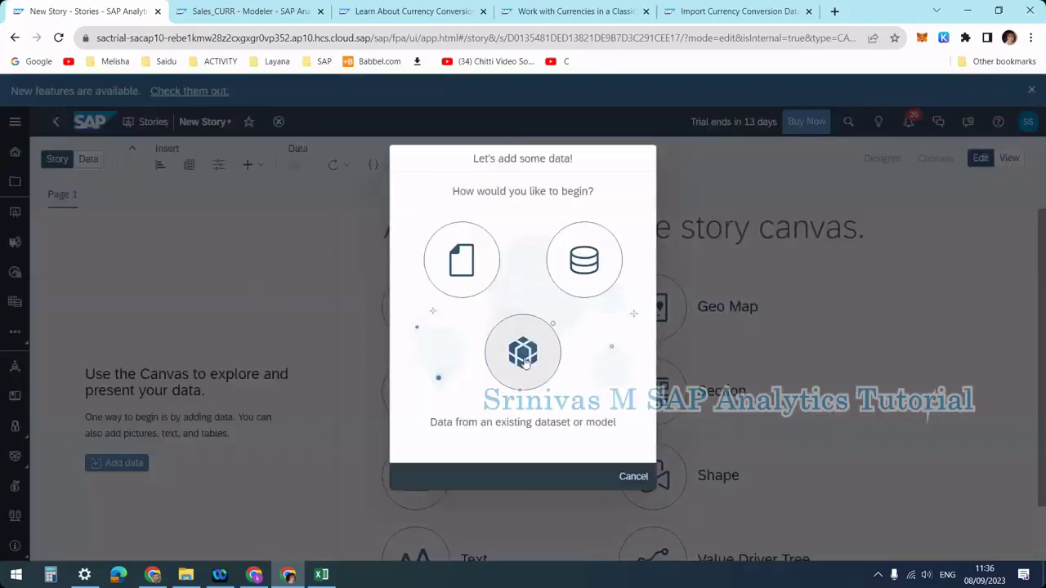
click(524, 359)
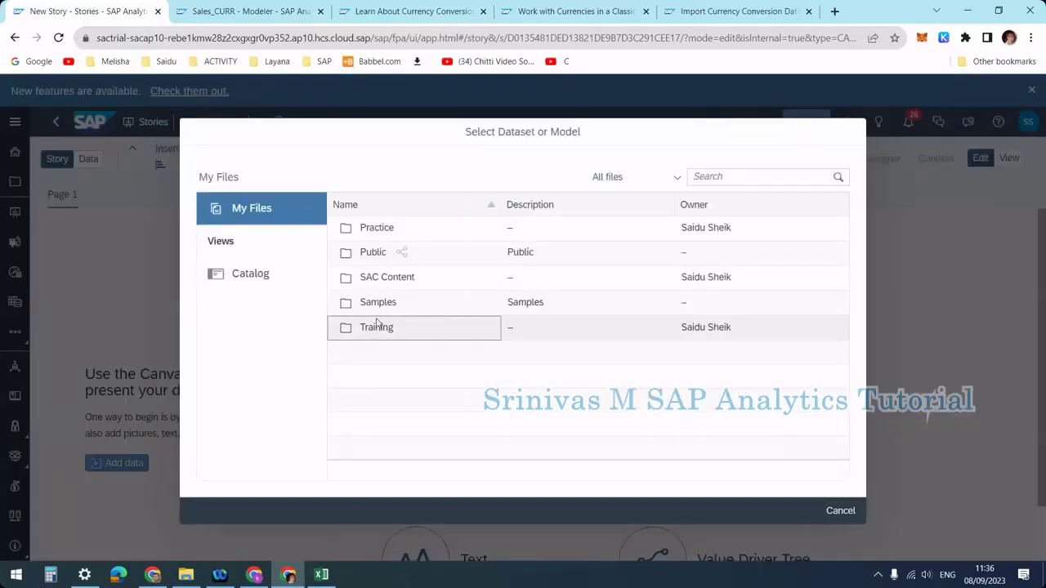
click(377, 326)
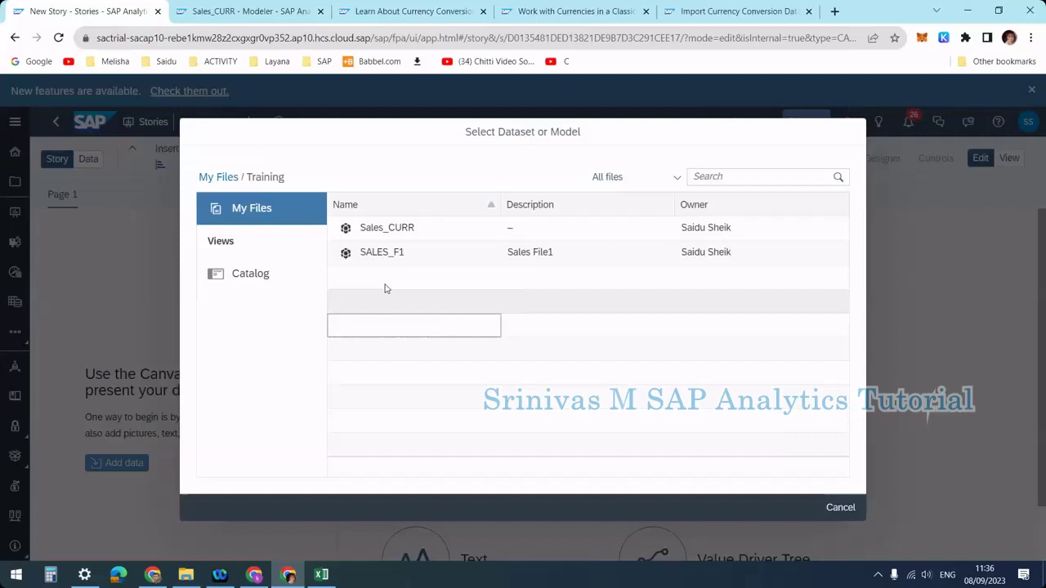
click(378, 228)
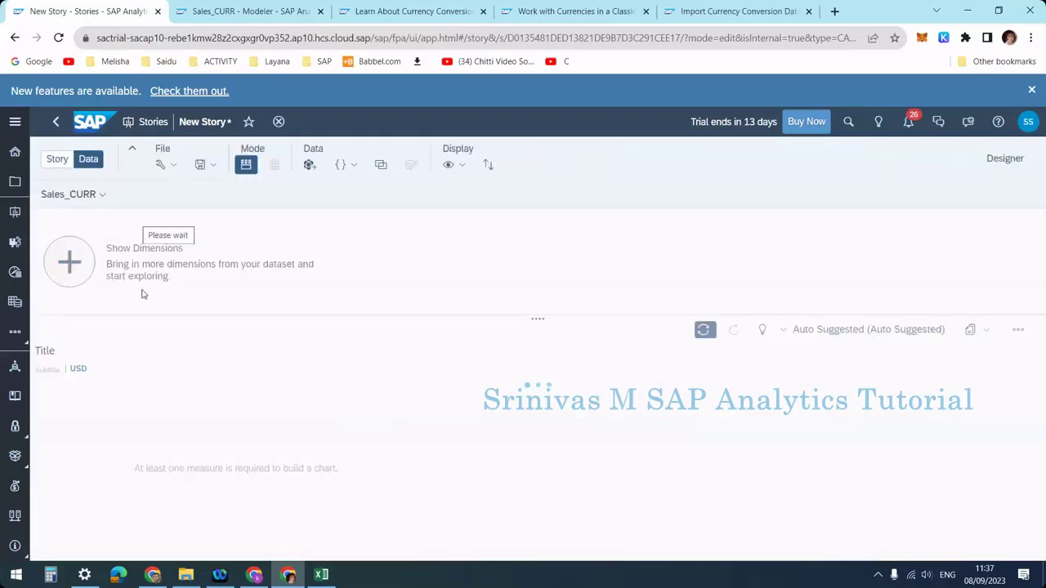
Step: Insert a table based on Sales_CURR on the story page and widen it
click(60, 159)
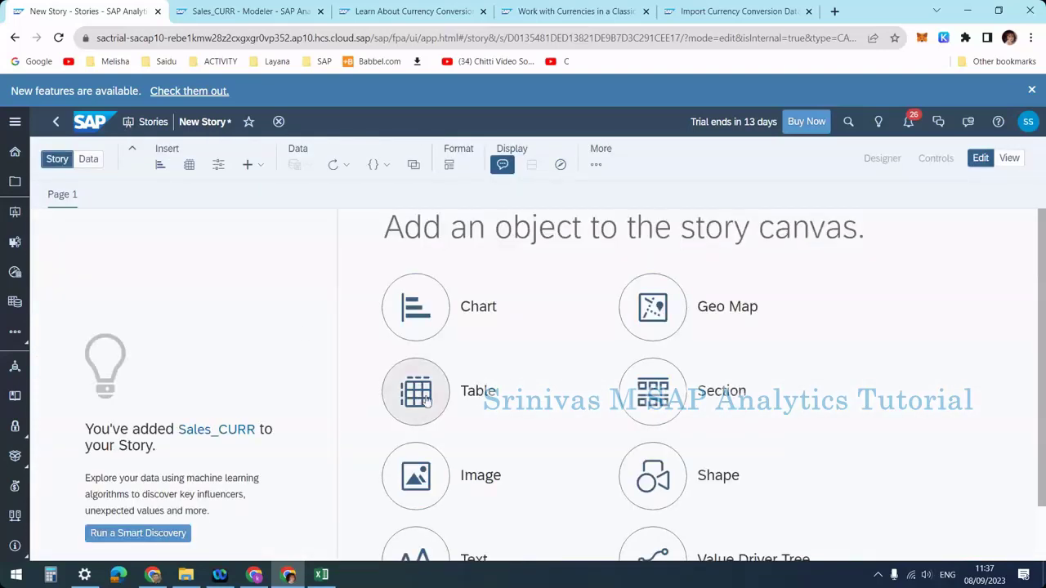
click(425, 398)
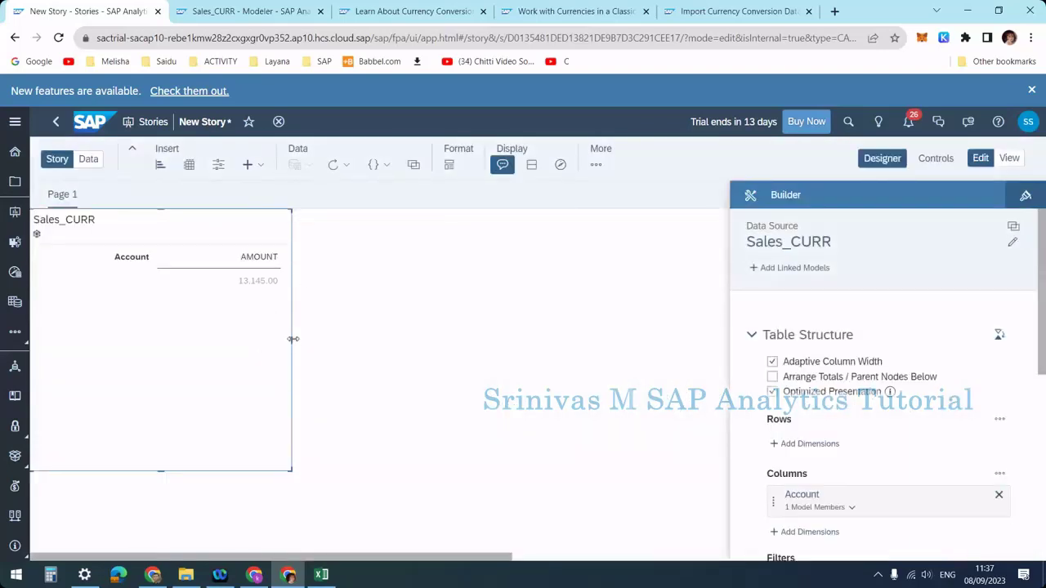
drag(291, 340, 420, 342)
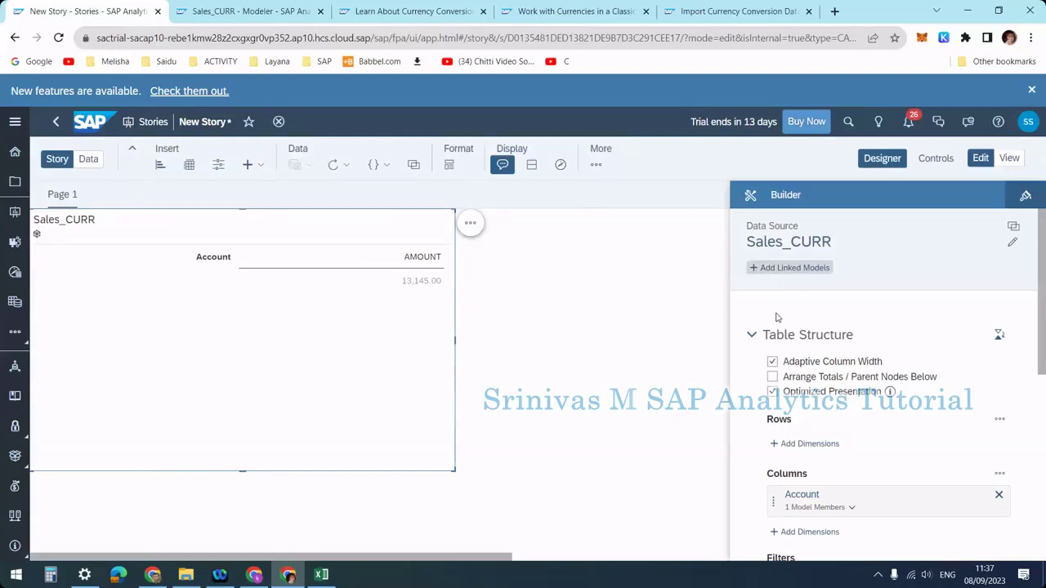
Step: Add the LOCATION dimension to the rows of the Sales_CURR table
scroll(777, 317, down, 3)
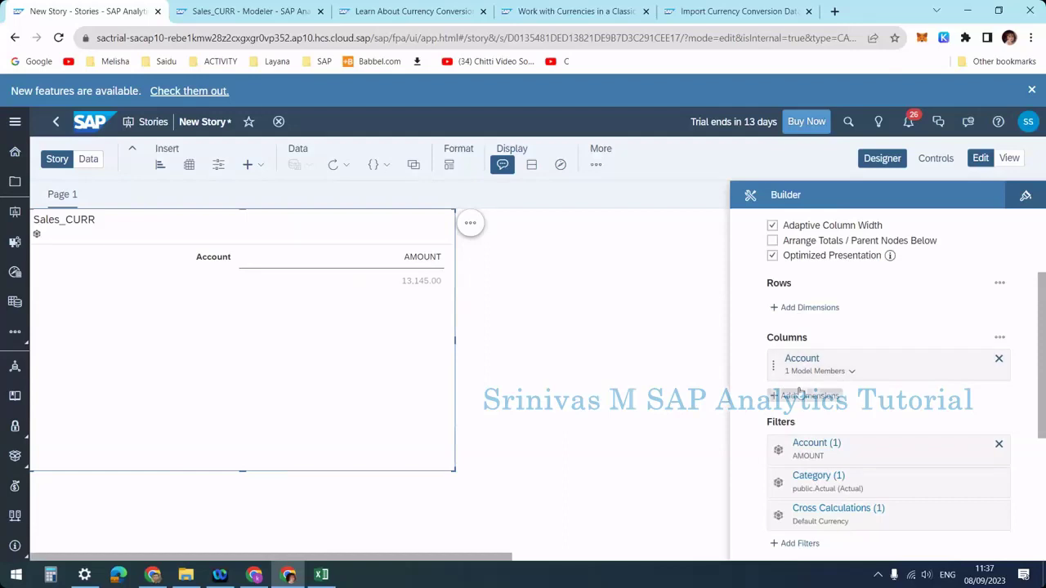
click(804, 309)
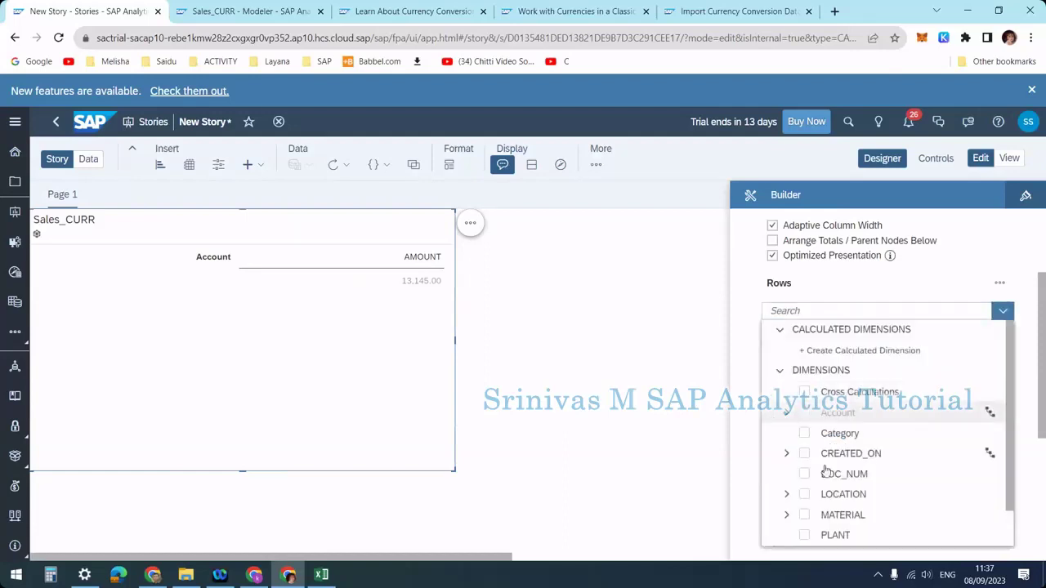
click(828, 494)
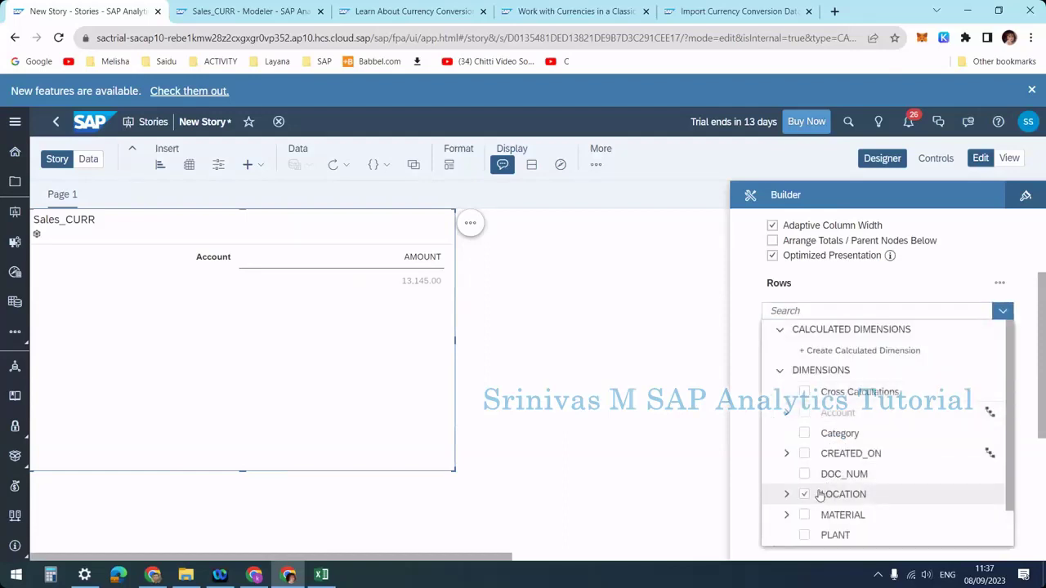
click(748, 386)
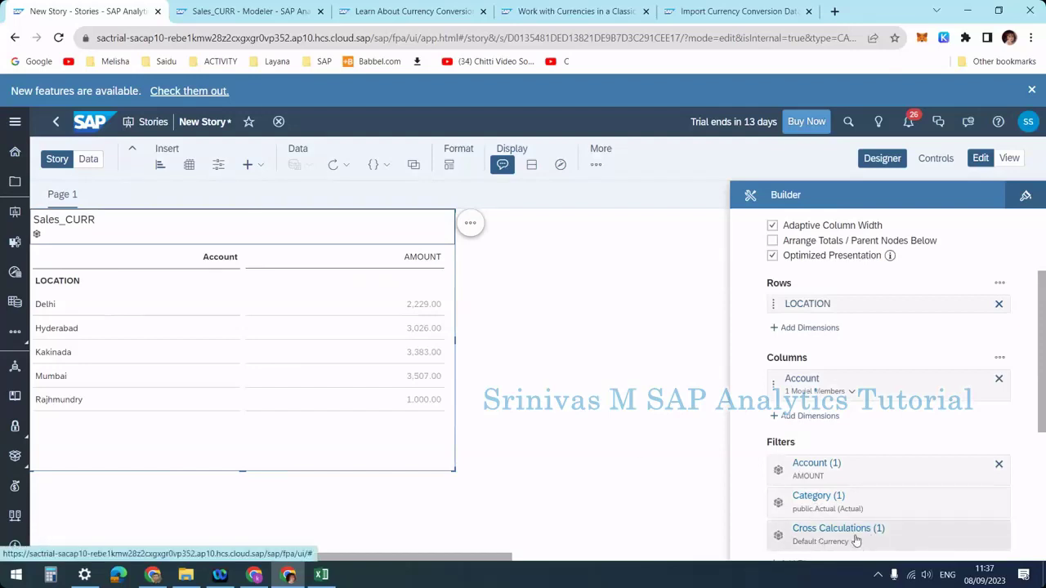
scroll(856, 541, down, 1)
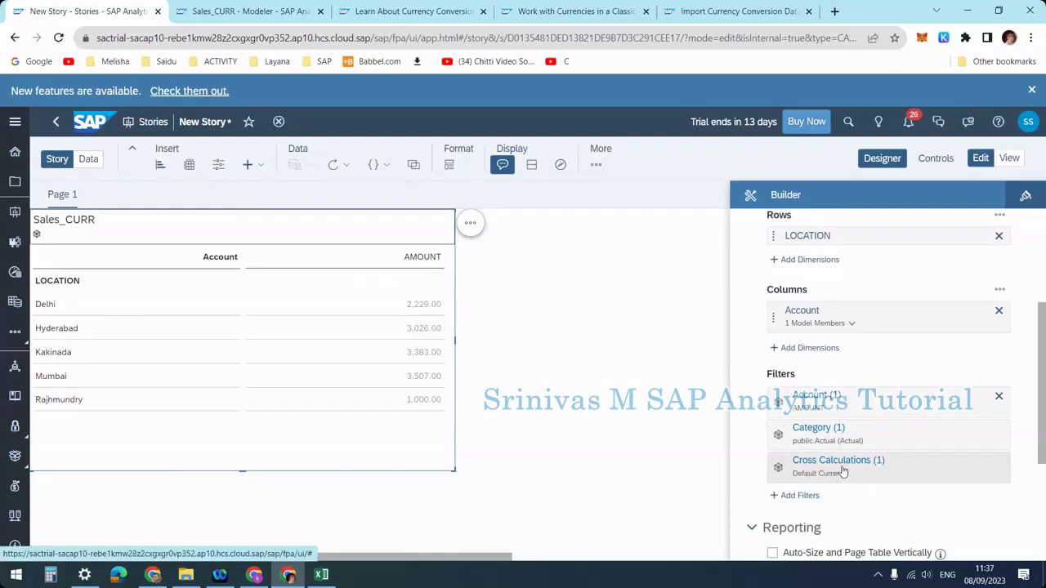
click(490, 365)
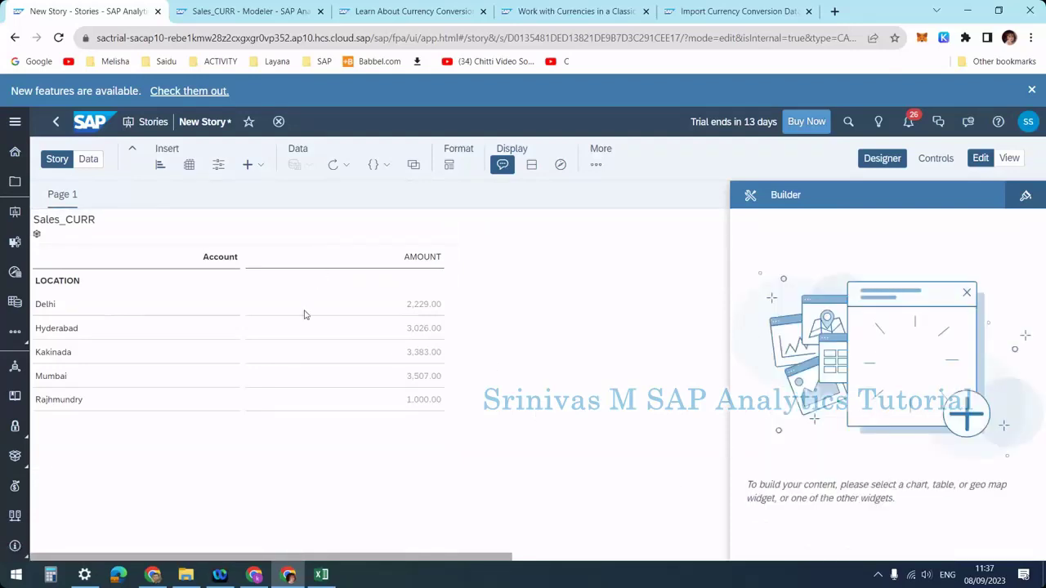
click(372, 313)
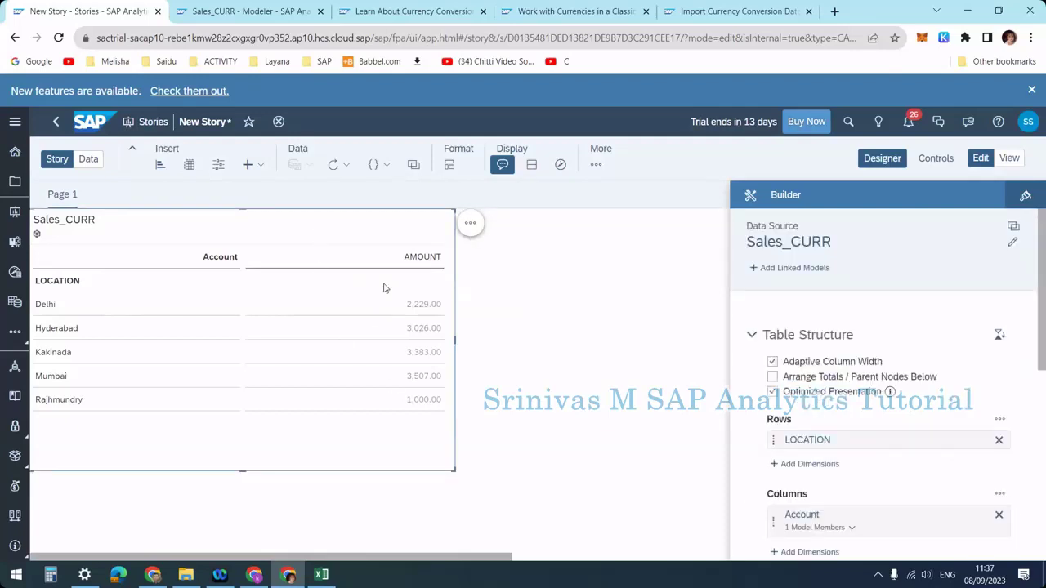
click(76, 259)
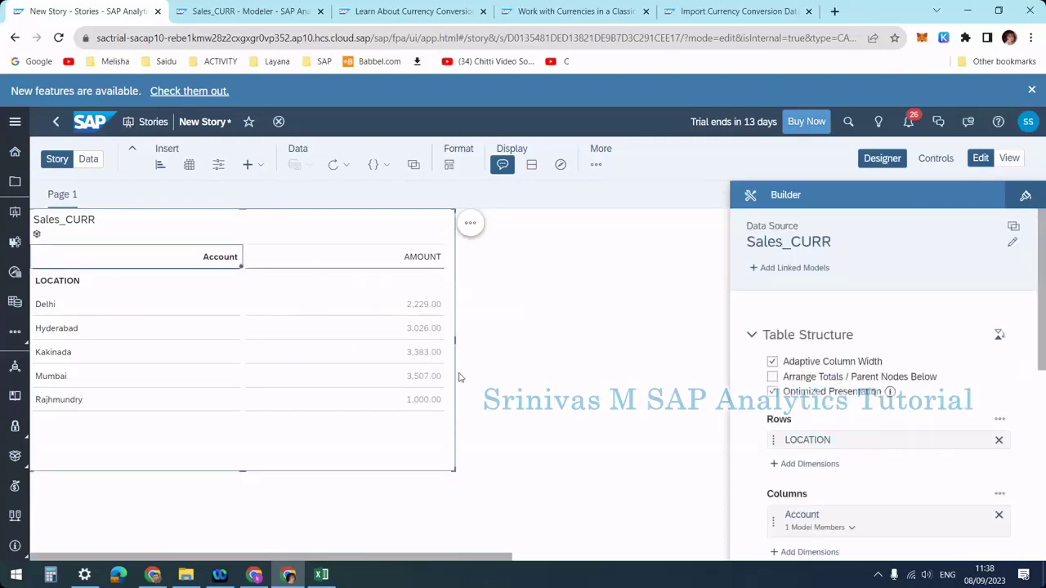
click(431, 355)
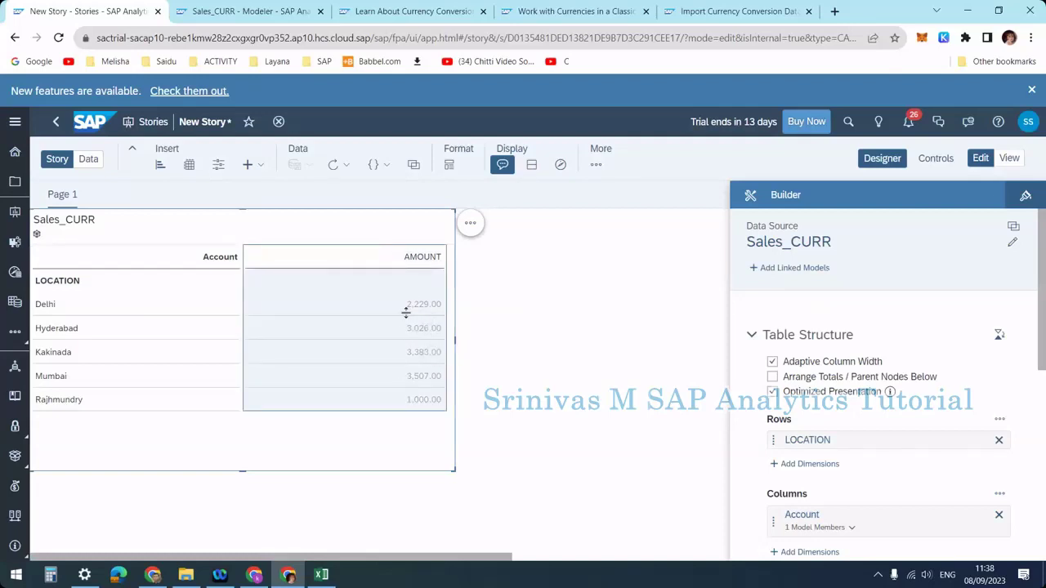
Step: Change the table's Cross Calculations filter to CURRENCY
scroll(854, 507, down, 3)
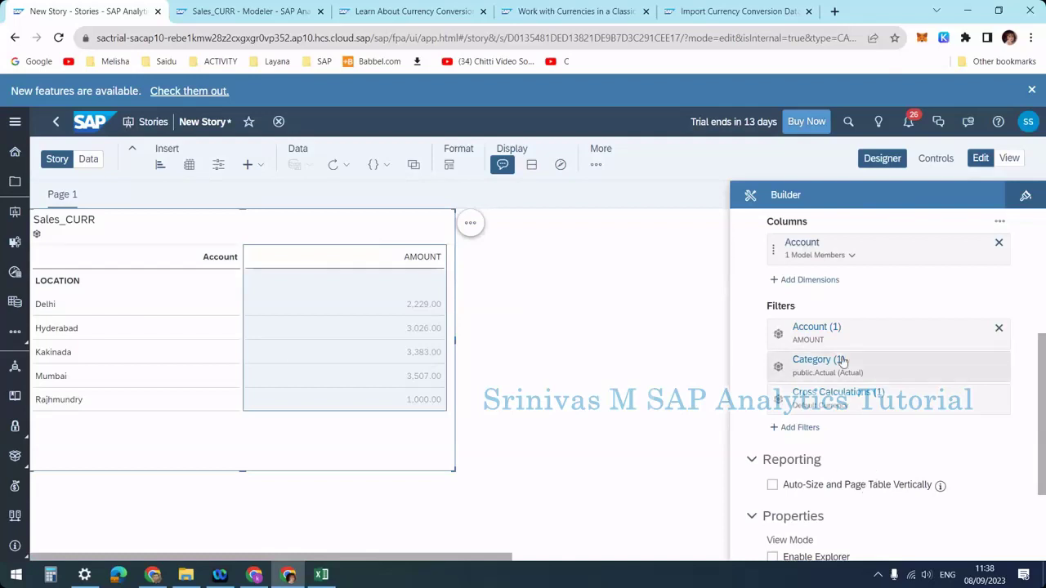
scroll(842, 361, up, 3)
scroll(821, 421, down, 3)
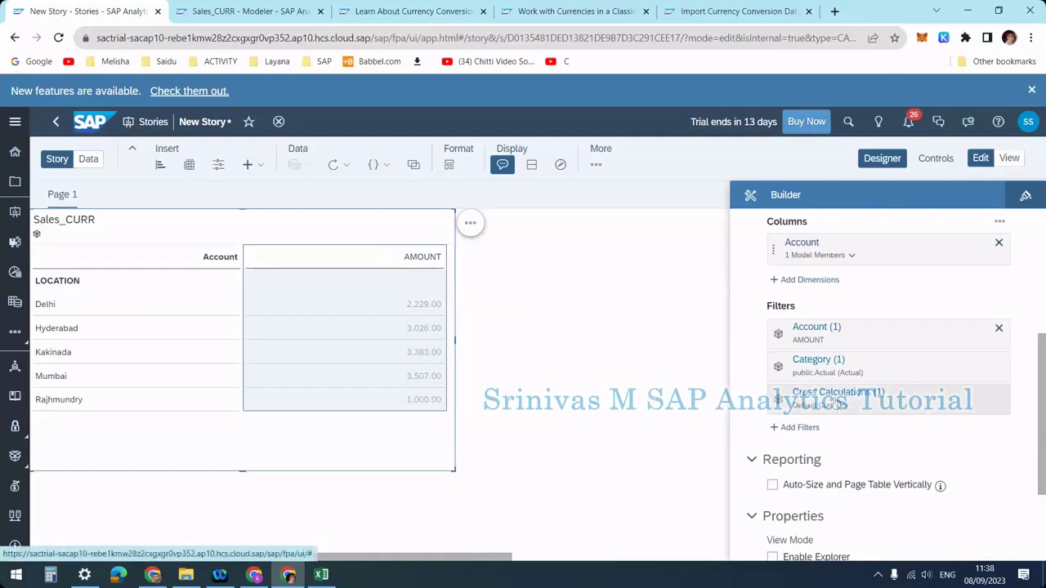
click(825, 401)
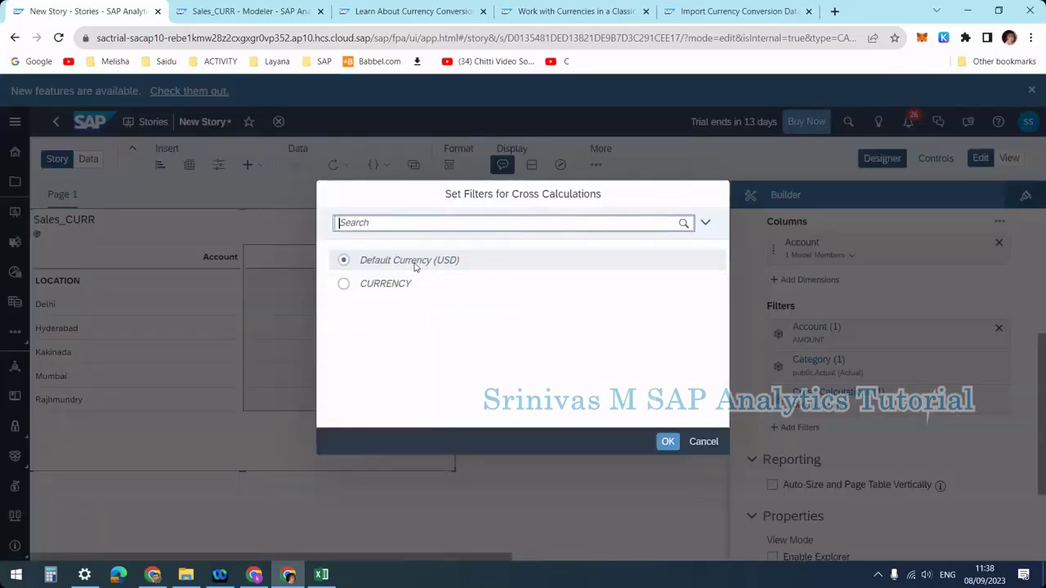
click(375, 284)
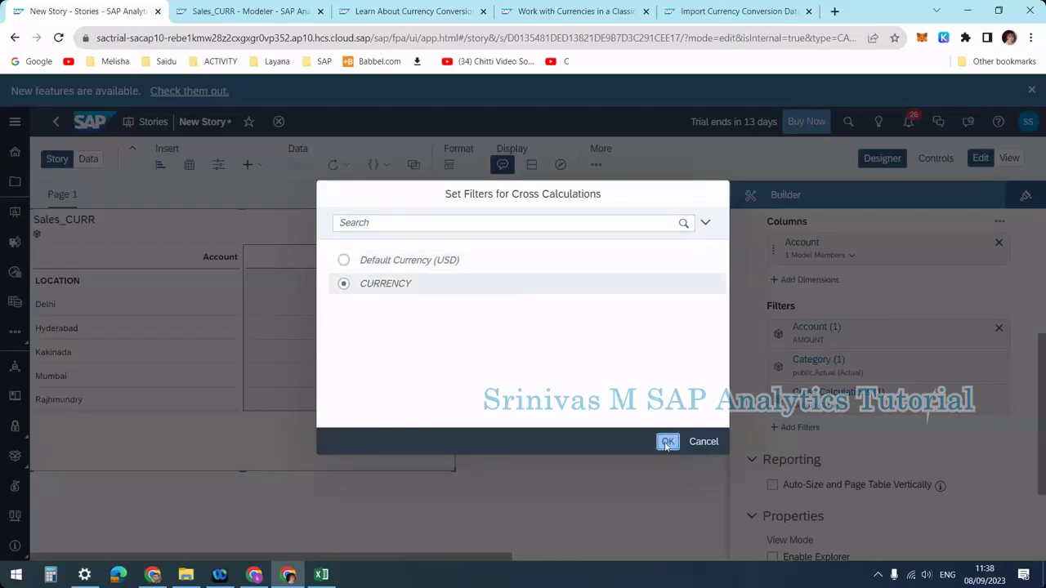
click(667, 442)
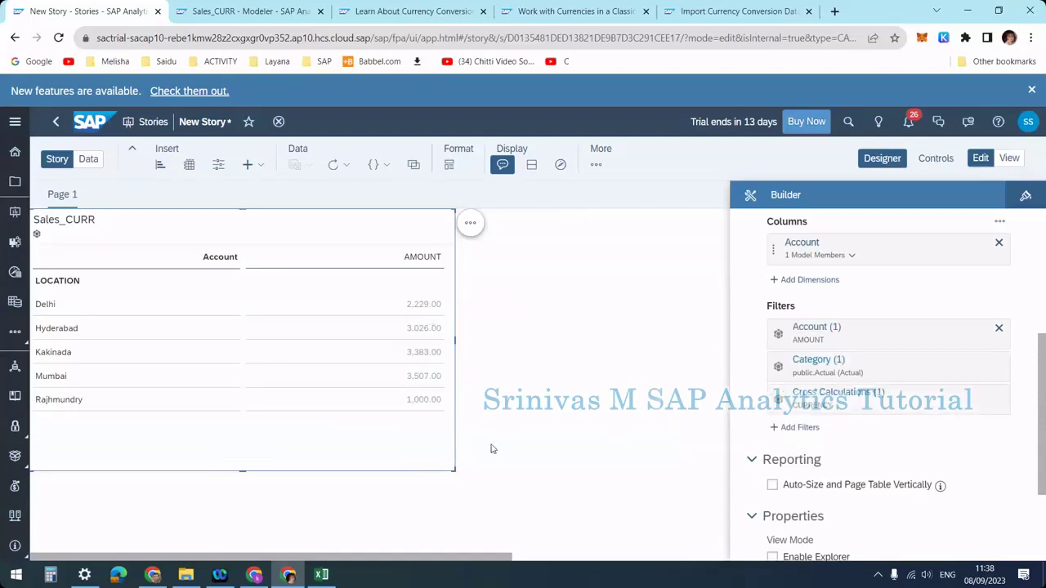
Step: Check the CURRENCY column of Sales_USD.xlsx in Excel, and return the story table's Cross Calculations filter to Default Currency (USD)
click(323, 575)
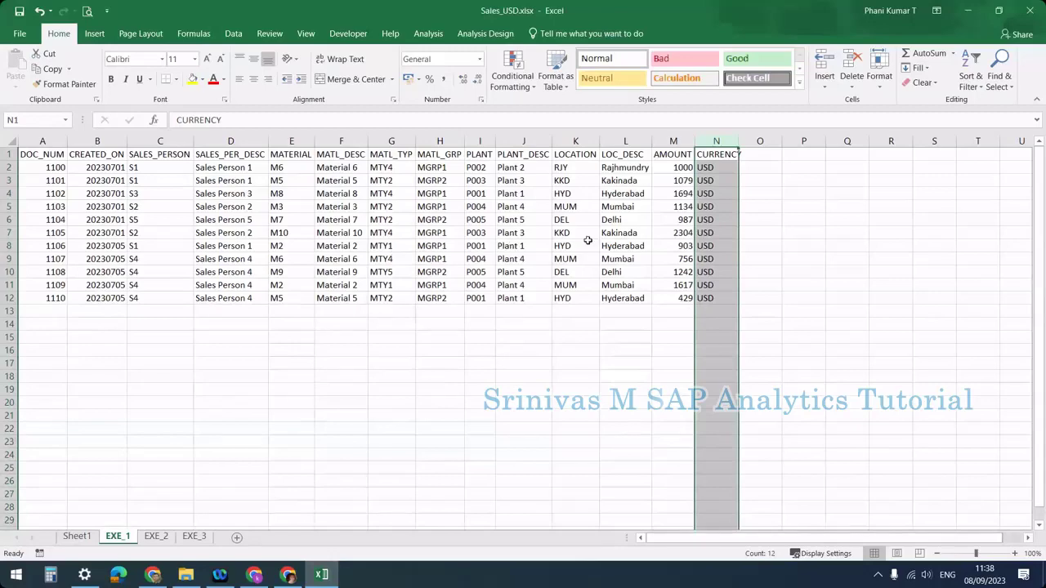
click(333, 580)
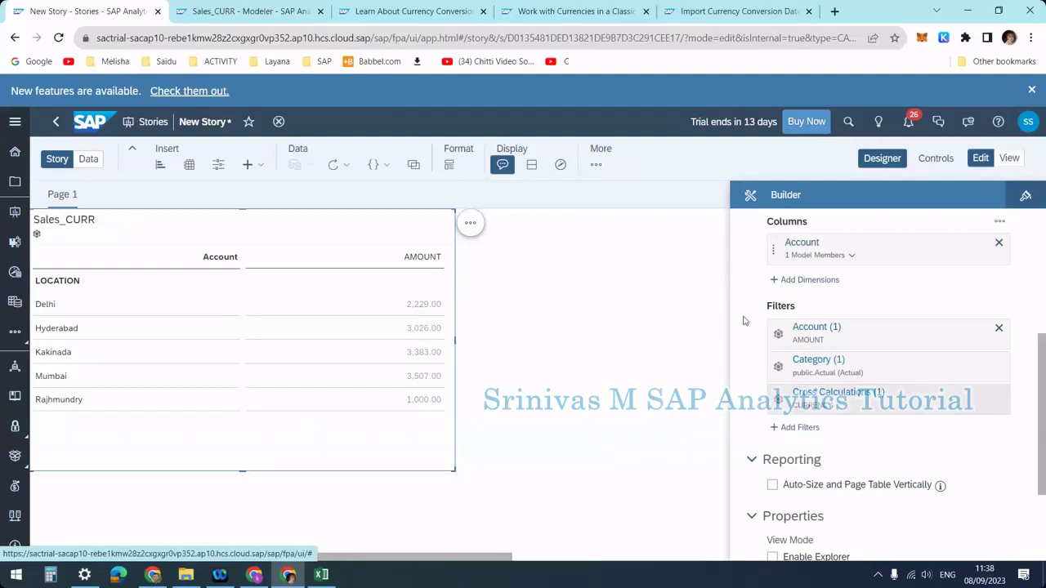
click(825, 394)
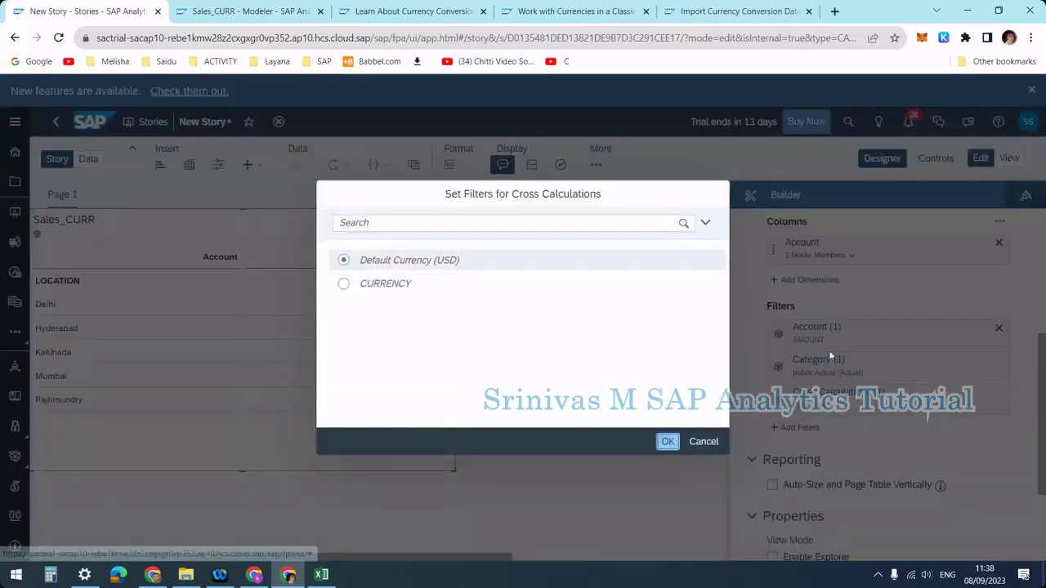
key(Return)
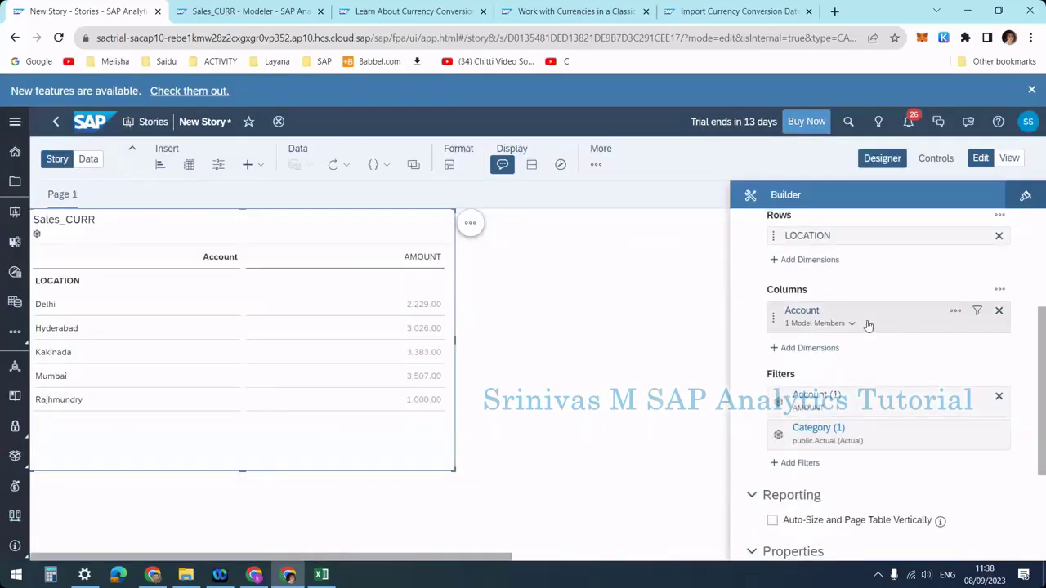
Step: Add the Cross Calculations dimension to the table's columns
click(823, 348)
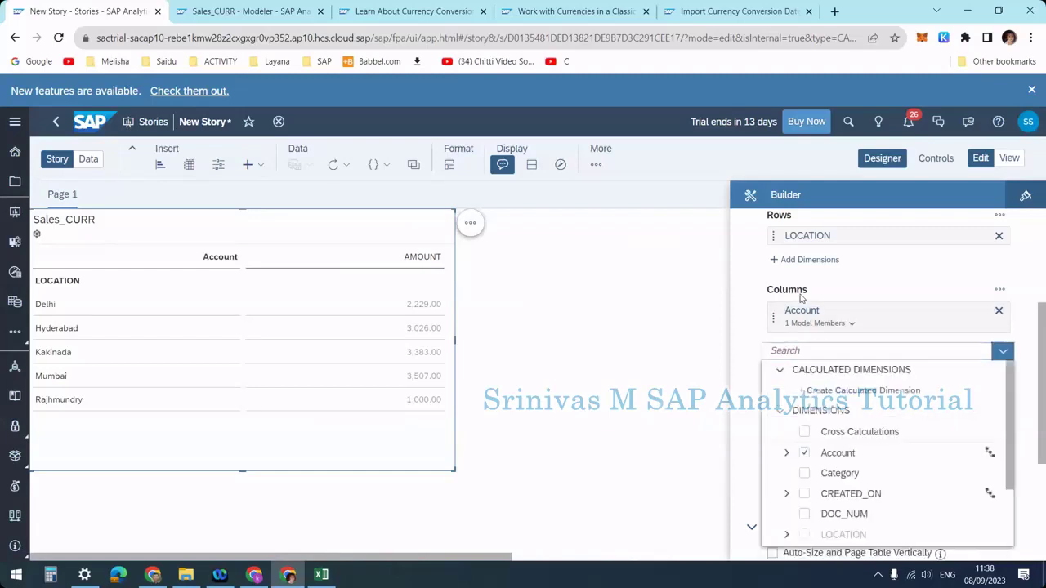
click(850, 433)
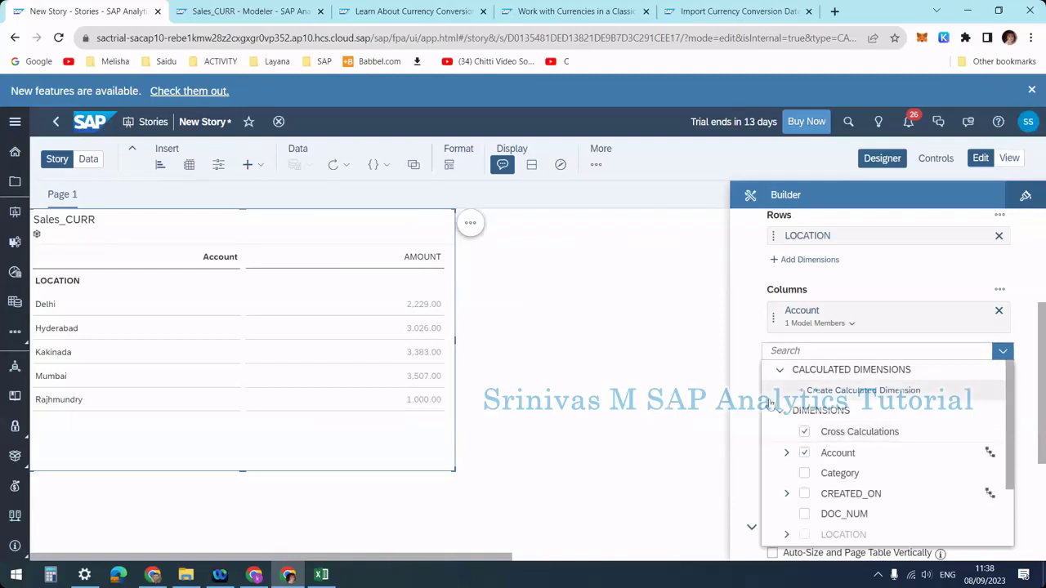
click(744, 381)
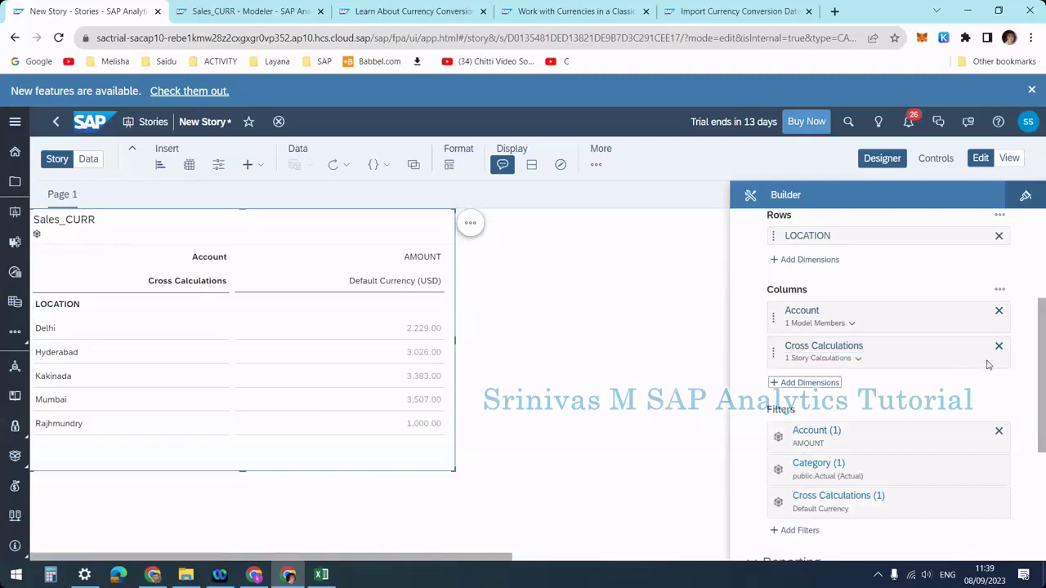
Step: Add a Currency Conversion calculation named Amount to Cross Calculations, with currency EUR, category Dynamic and the booking date
click(955, 347)
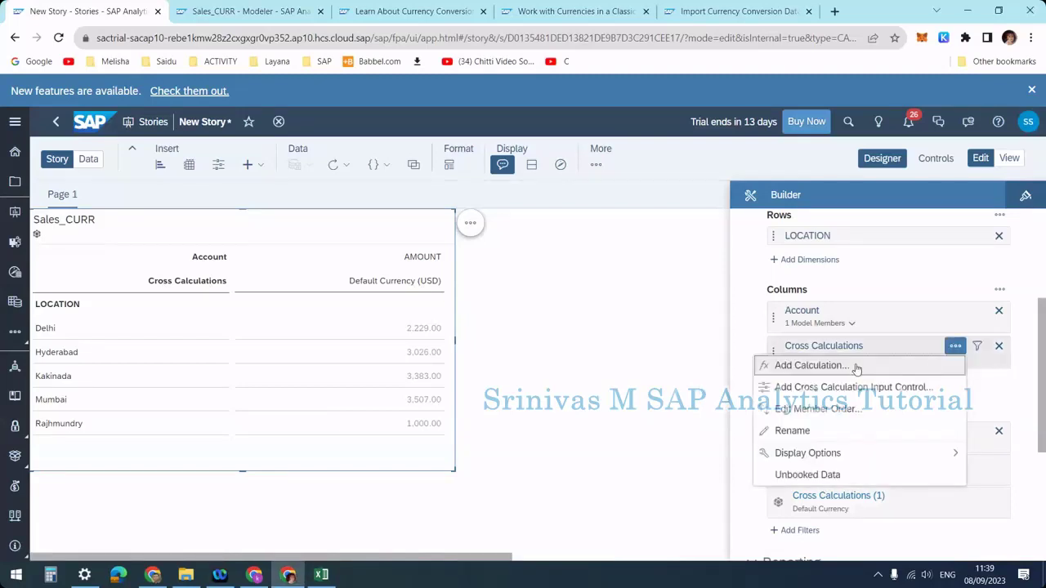
click(803, 368)
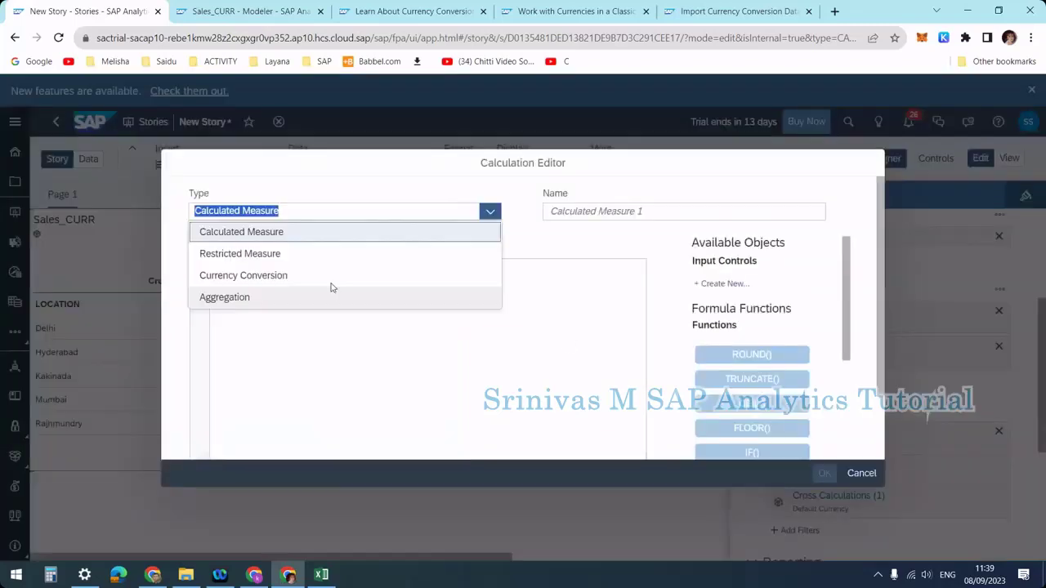
click(234, 232)
click(237, 211)
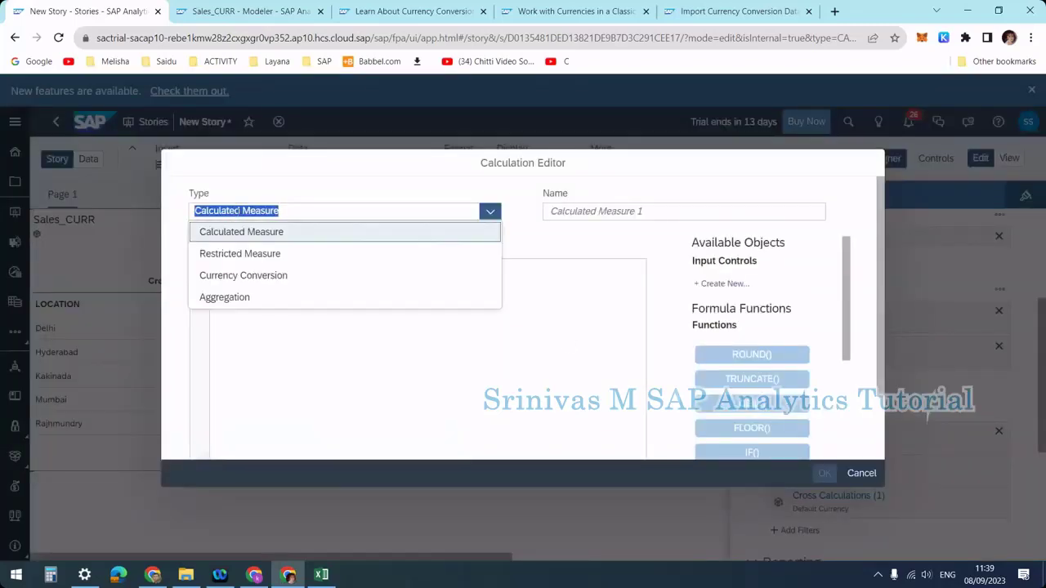
click(229, 275)
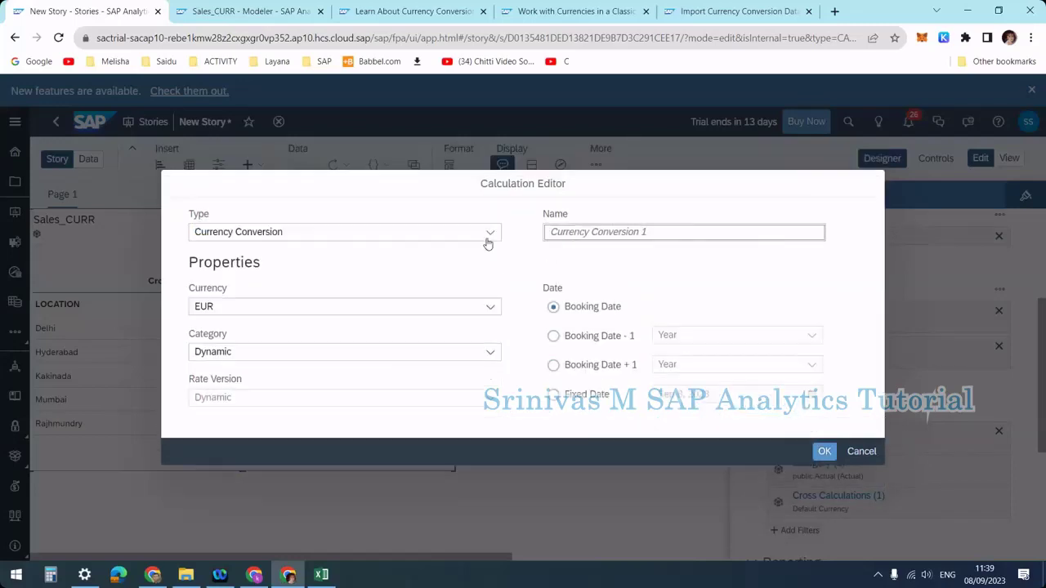
click(565, 232)
text(Amount)
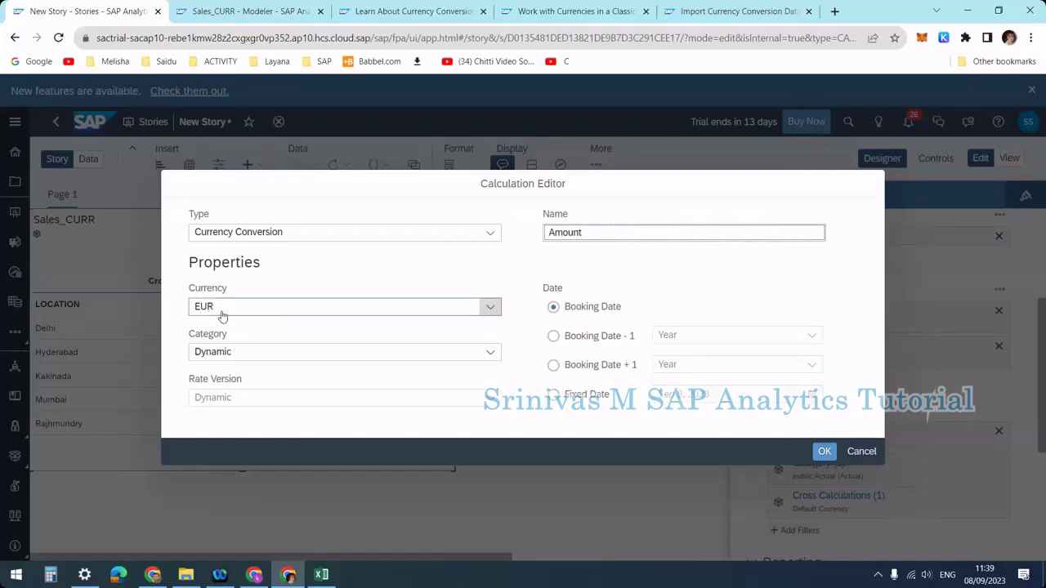
click(209, 353)
click(301, 343)
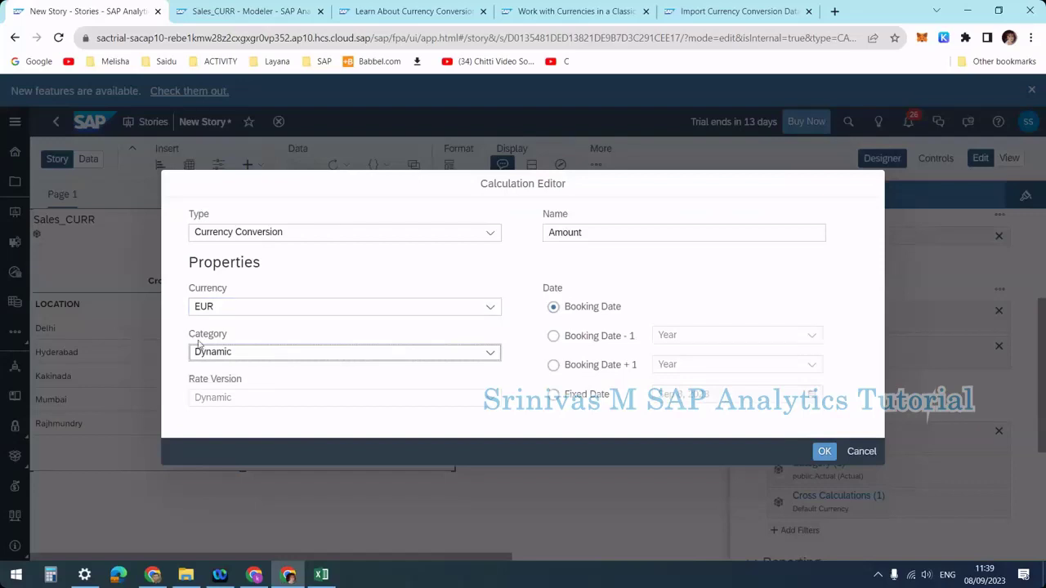
click(825, 452)
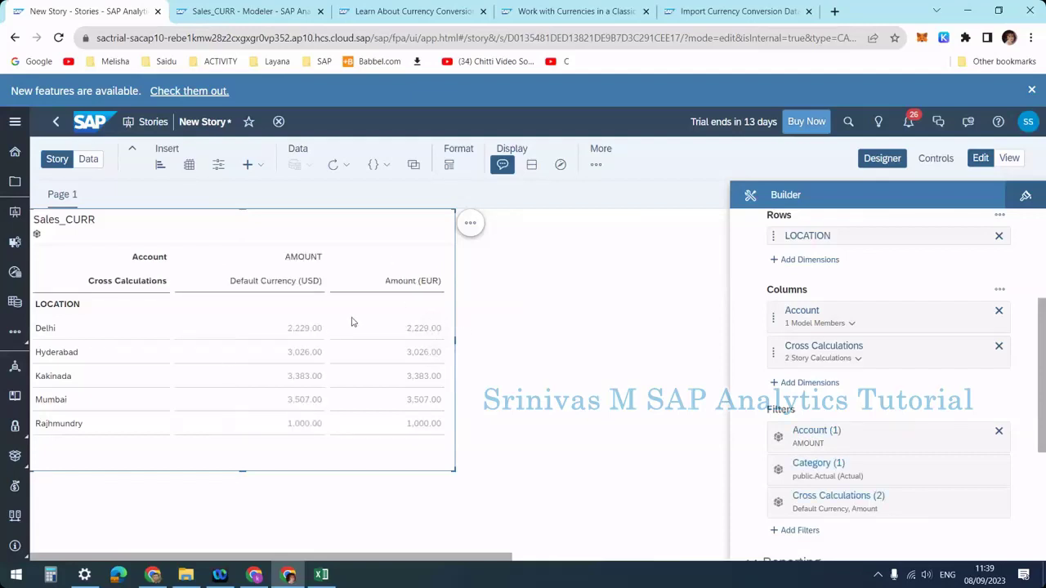
Step: Compare Rajhmundry's amounts in the Default Currency (USD) and Amount (EUR) columns
mouse_move(379, 457)
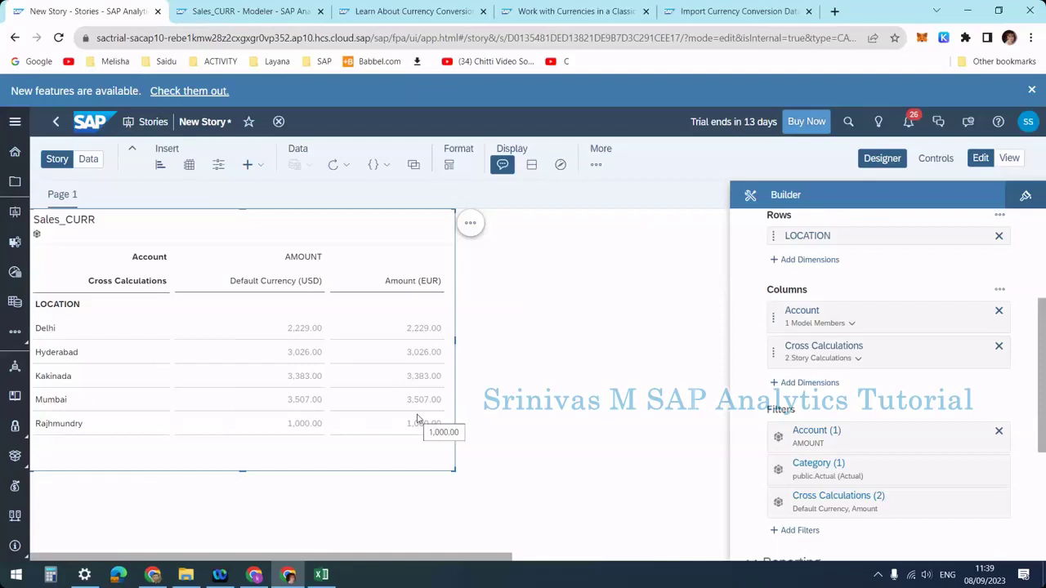
click(308, 426)
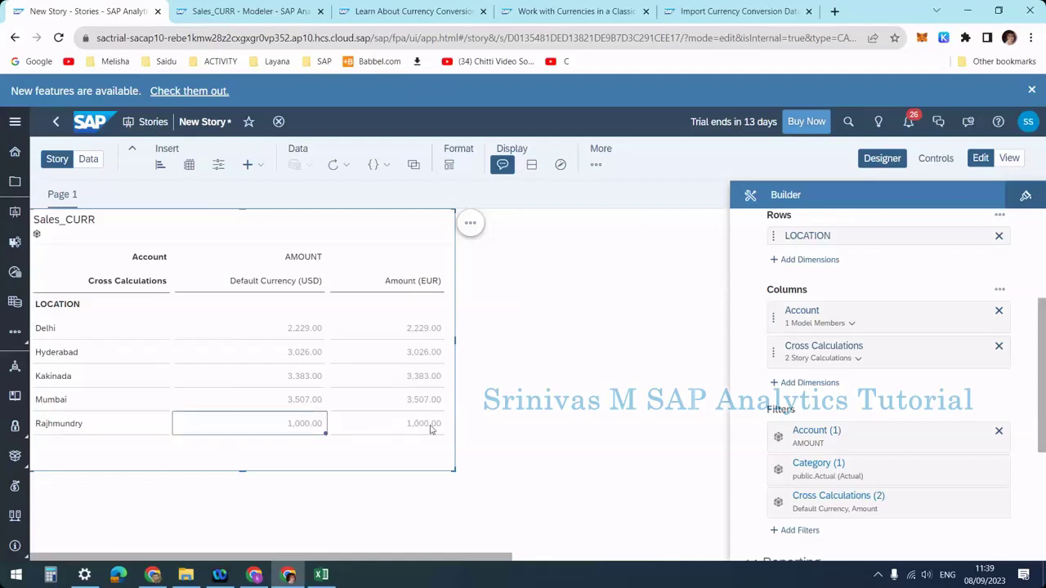
click(425, 424)
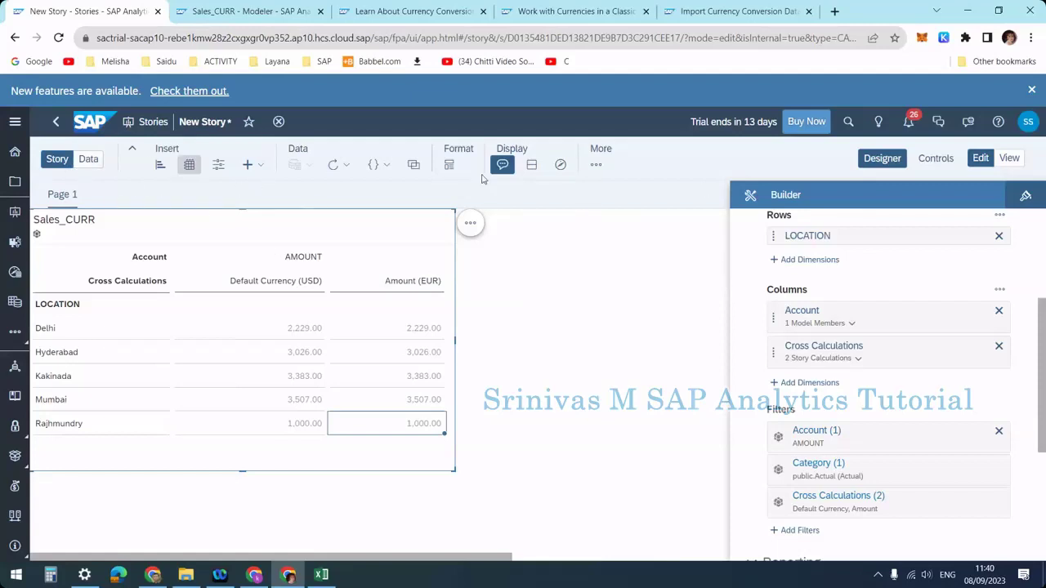
Step: Save the story in the Training folder under the name Sales Story Currency Conv
click(595, 164)
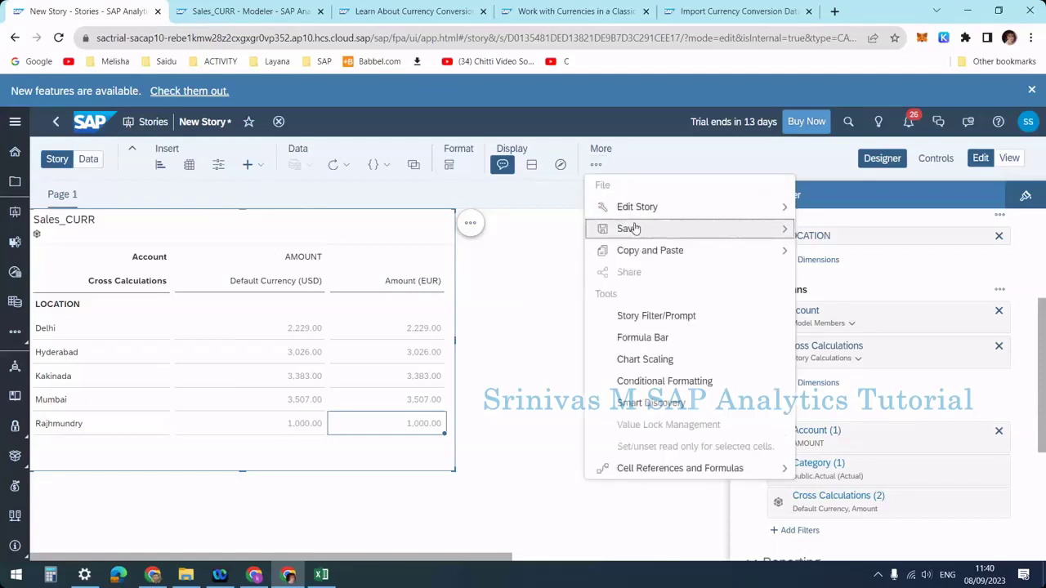
mouse_move(753, 229)
click(364, 229)
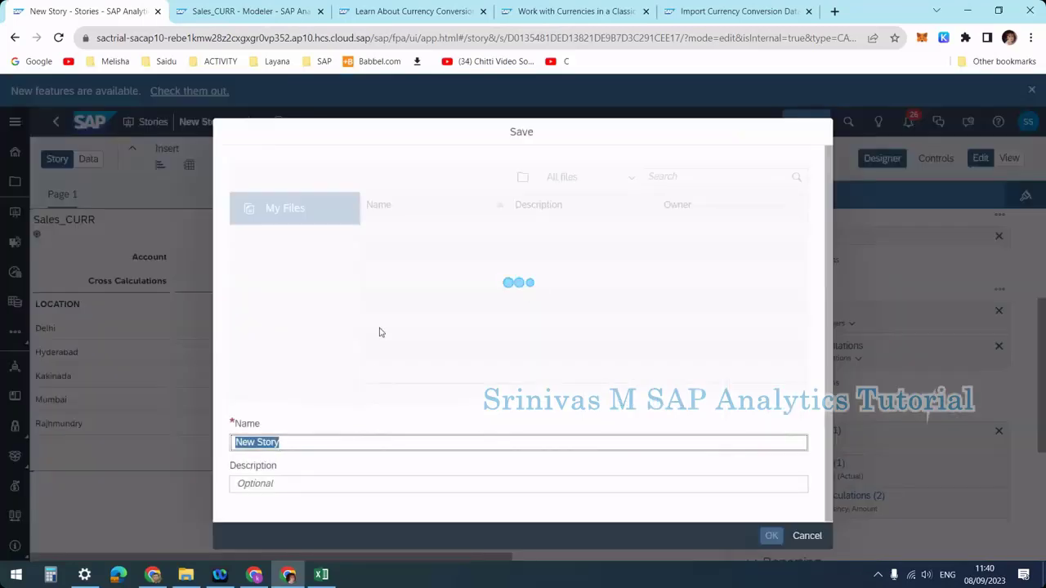
click(406, 352)
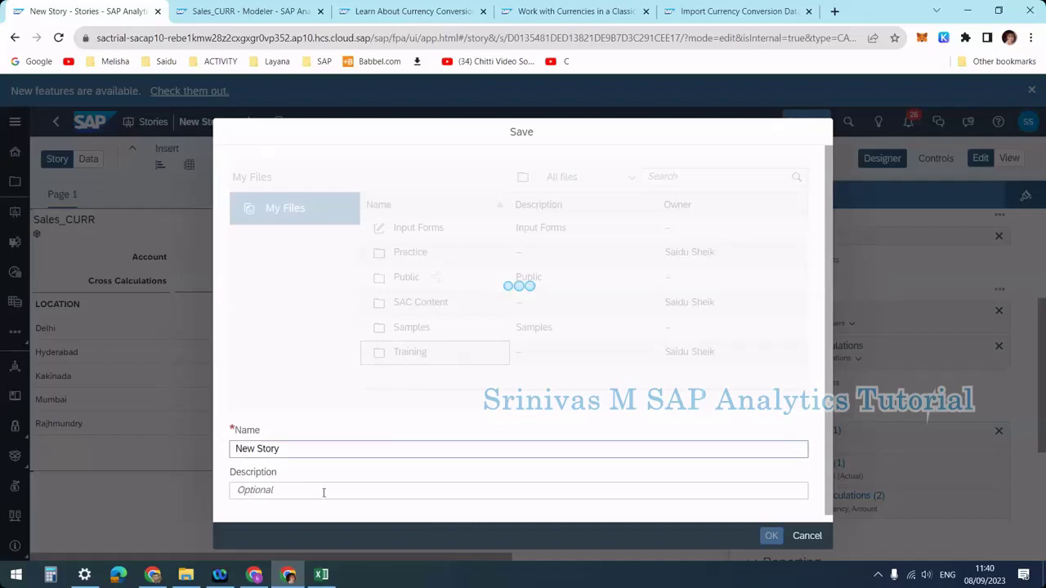
drag(493, 445, 230, 445)
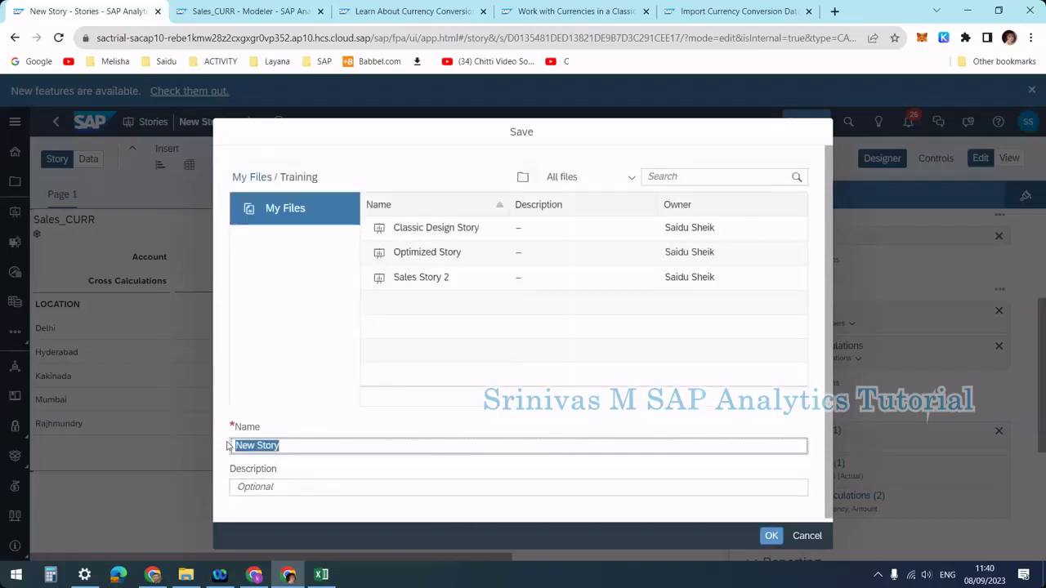
text(Sales Story Curre)
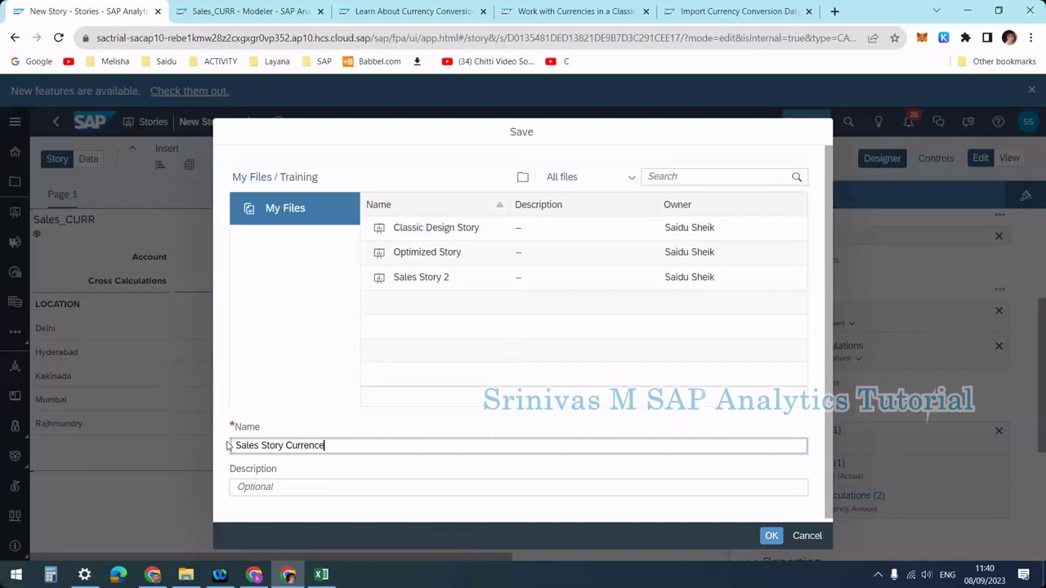
text(ncy Conv)
click(779, 539)
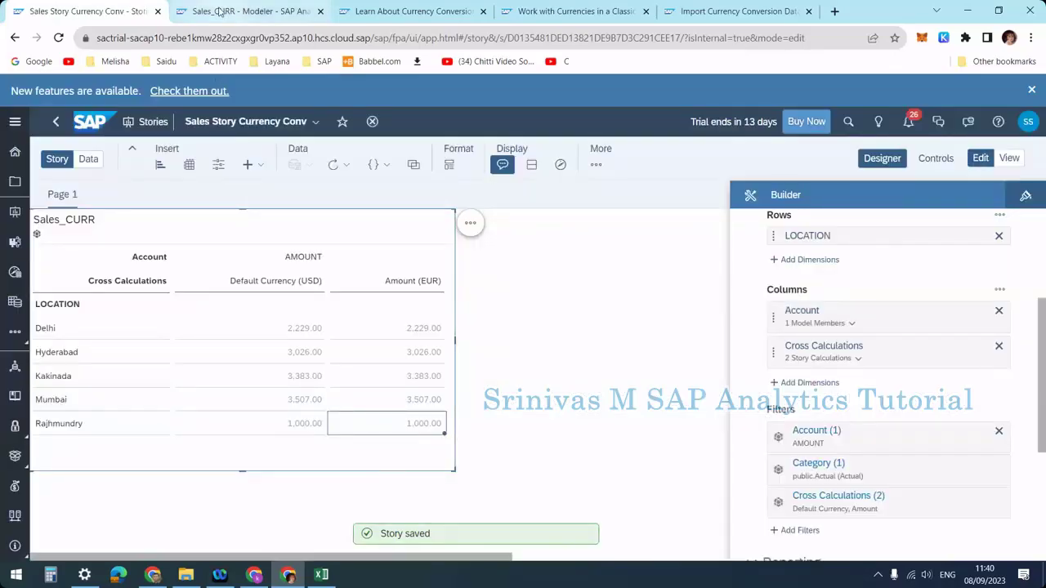
Step: In the Sales_CURR model's Account dimension, set Units & Currencies of the AMOUNT member to Currency
click(219, 11)
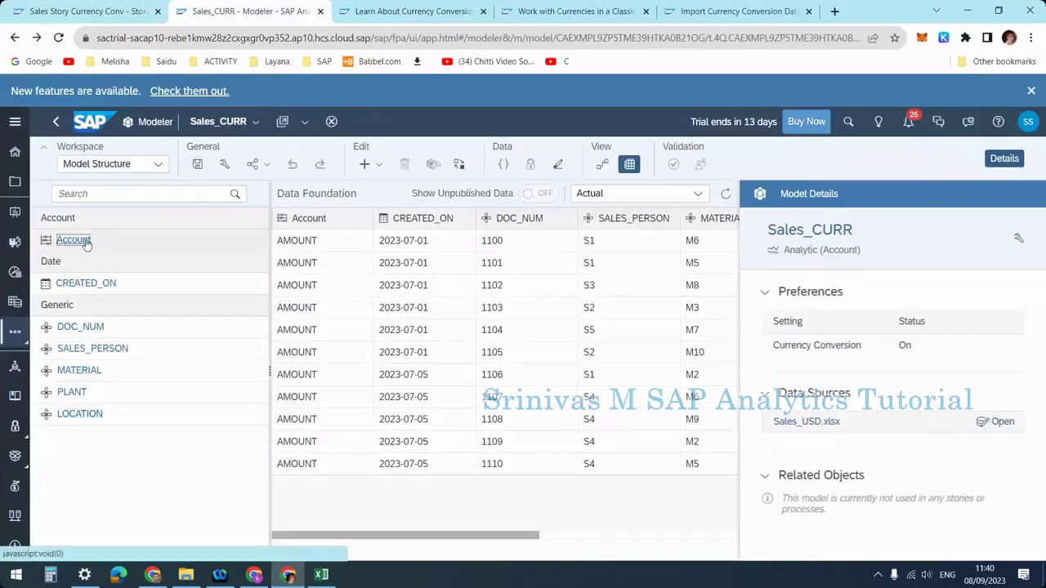
click(87, 243)
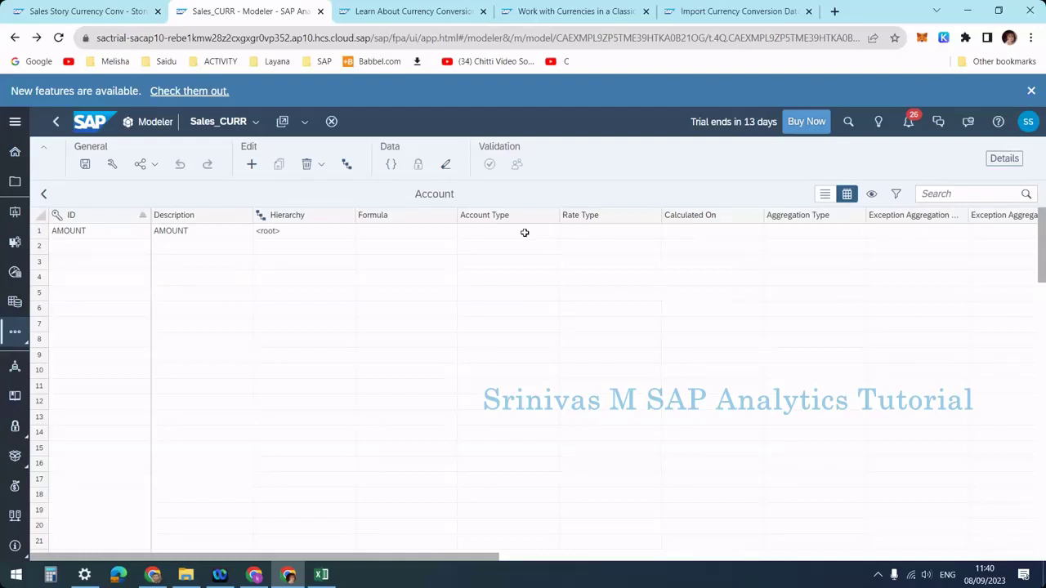
click(558, 235)
click(607, 233)
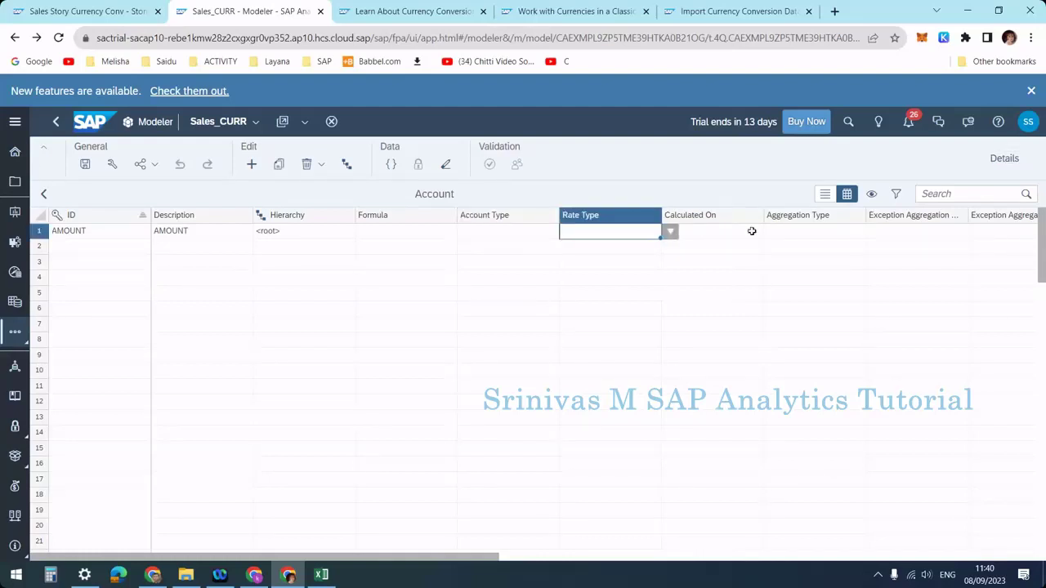
click(668, 232)
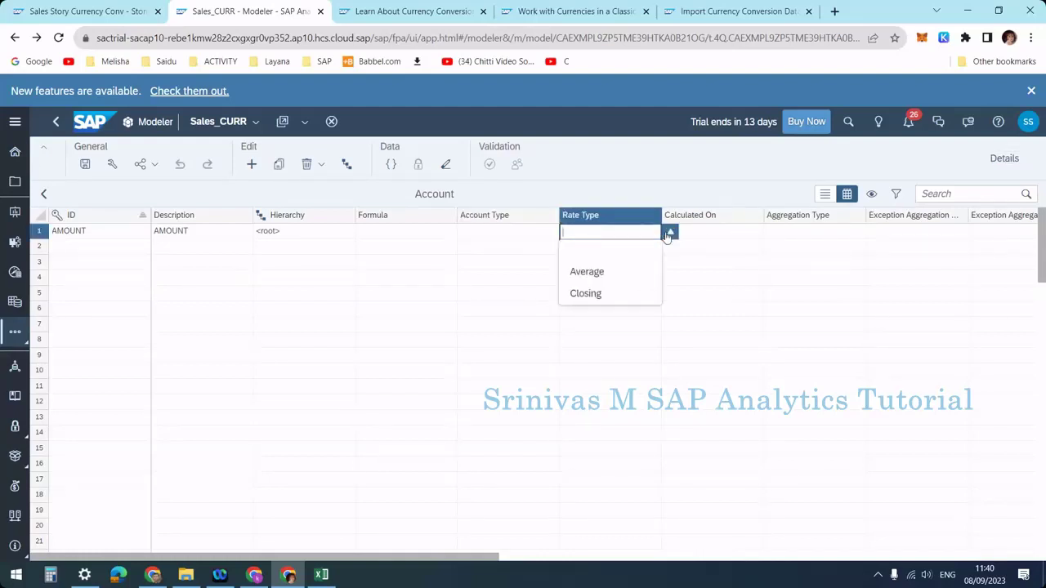
click(735, 232)
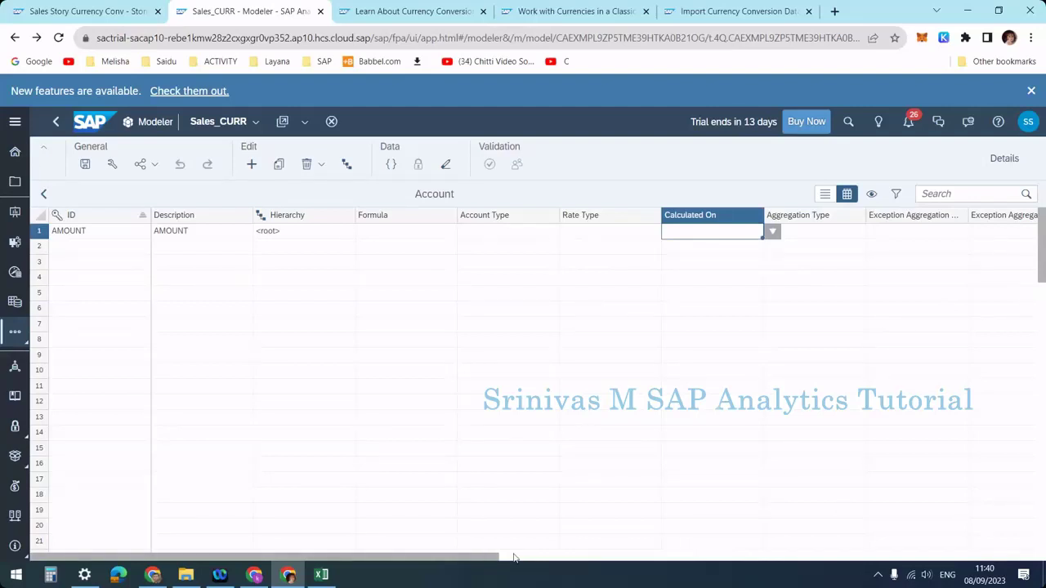
drag(490, 558, 654, 564)
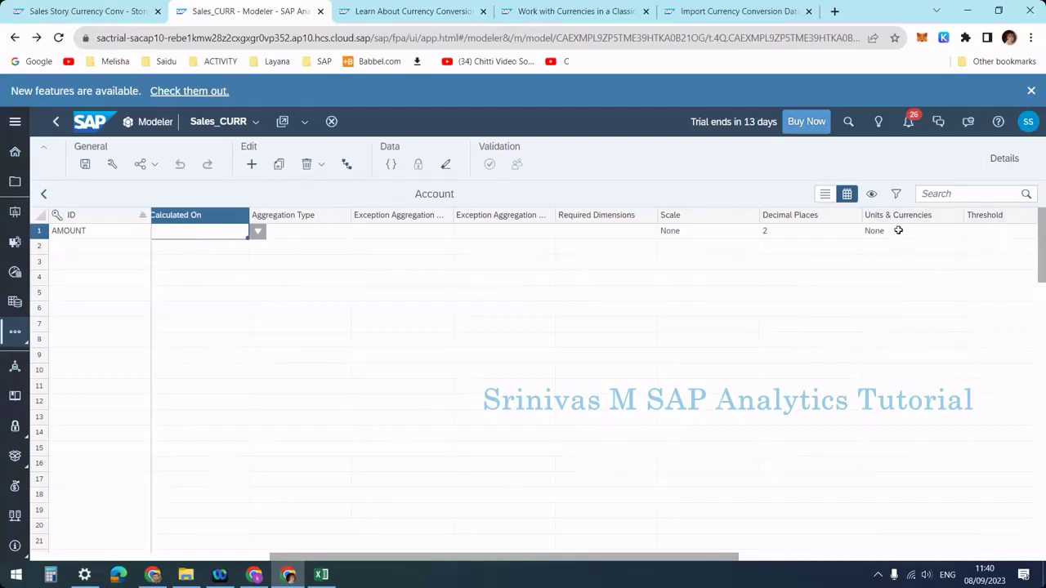
click(940, 231)
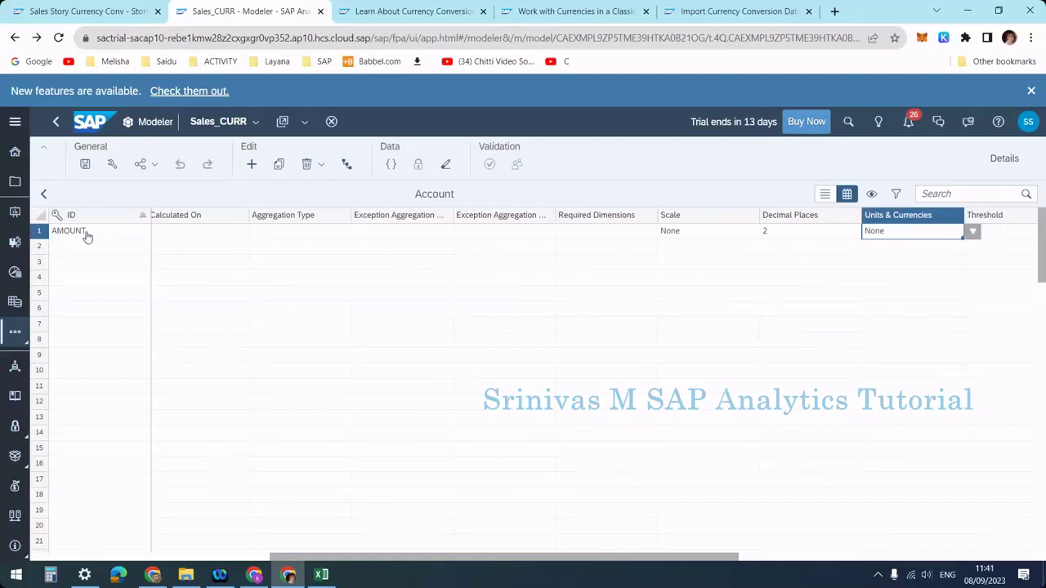
click(974, 233)
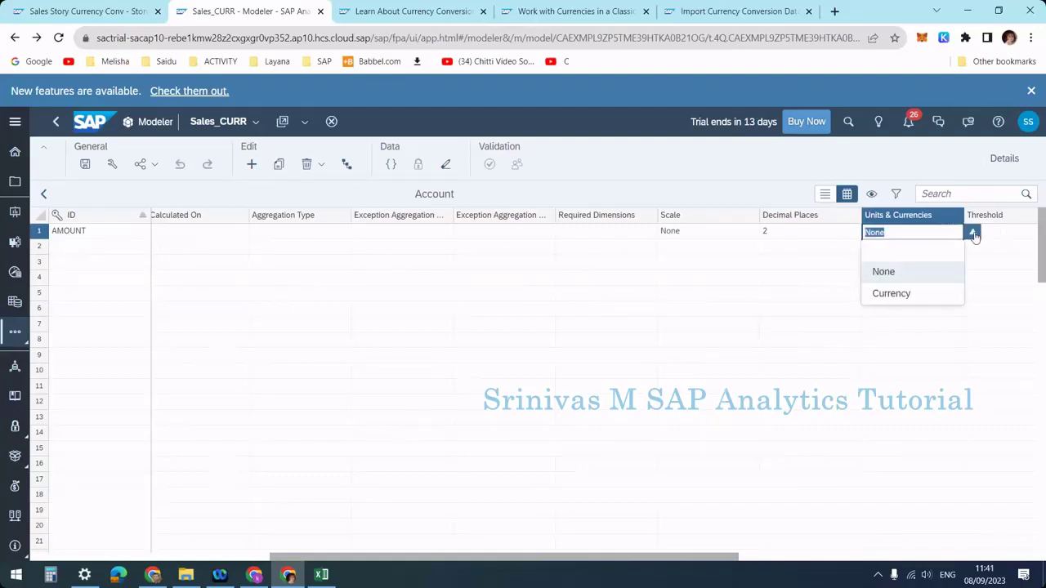
click(916, 295)
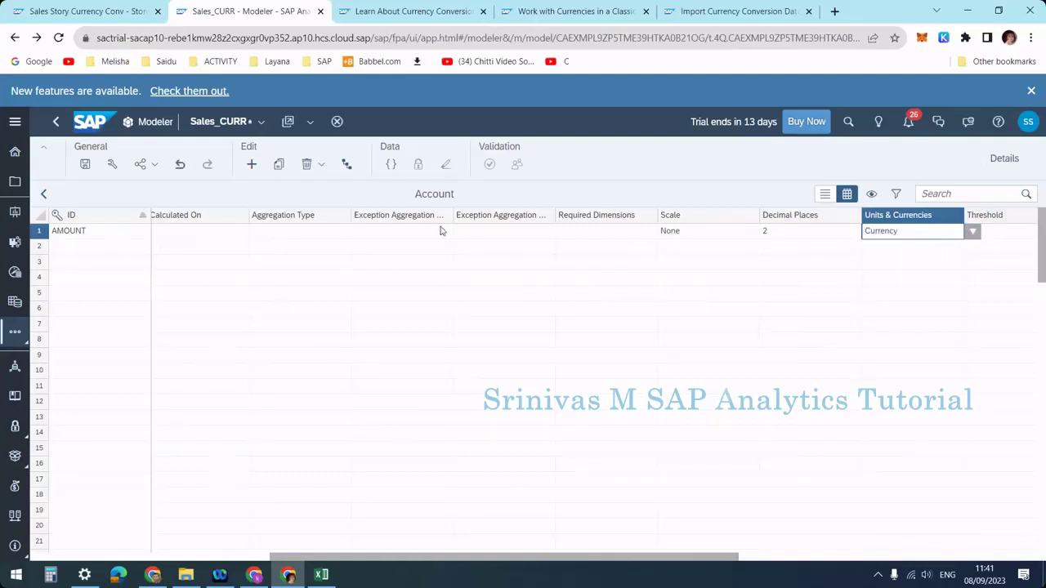
Step: Set the AMOUNT member's Rate Type to Average and save the Sales_CURR model
click(301, 235)
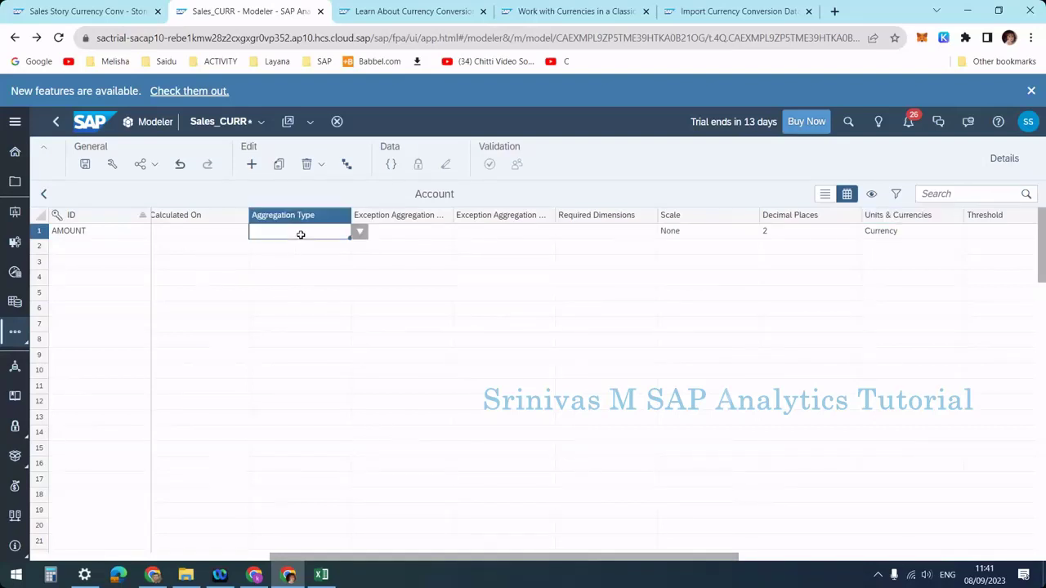
click(404, 233)
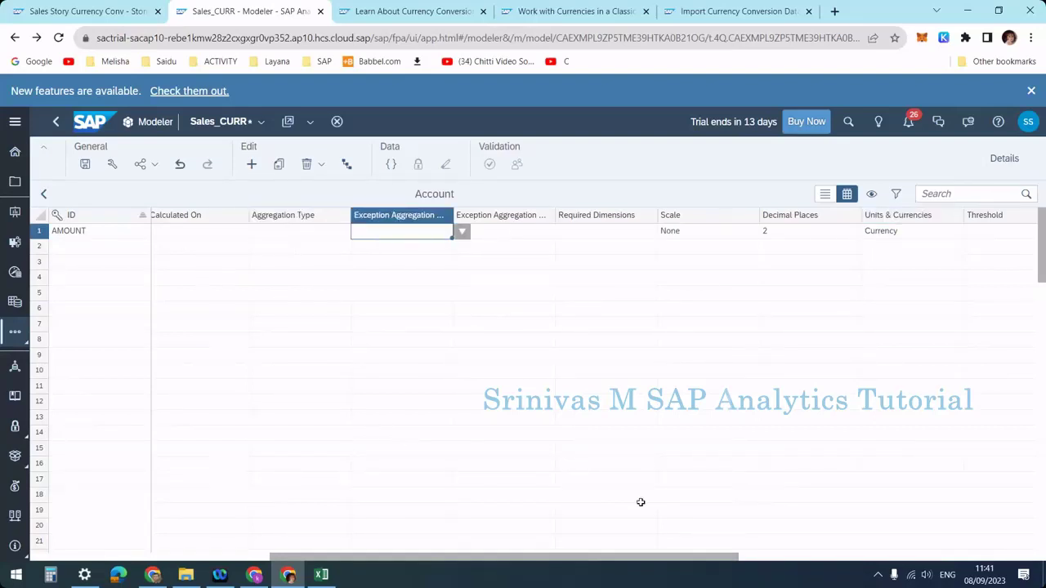
drag(581, 561, 402, 560)
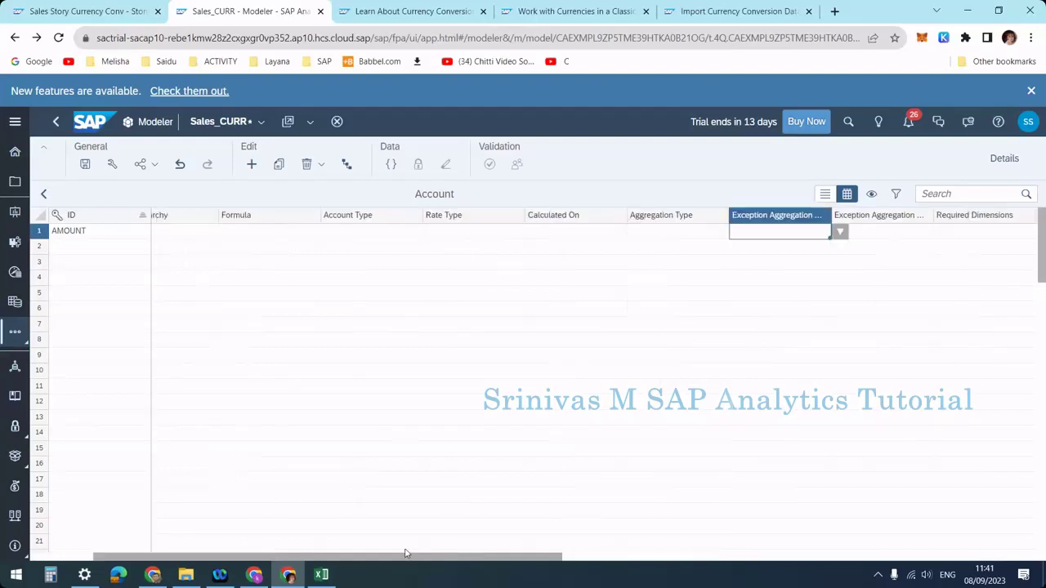
click(504, 231)
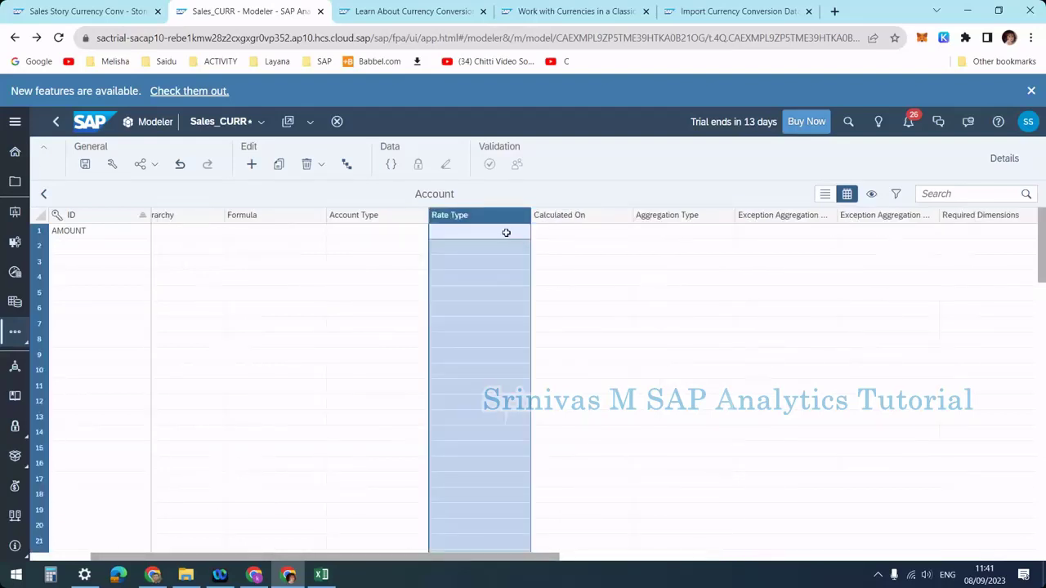
click(506, 233)
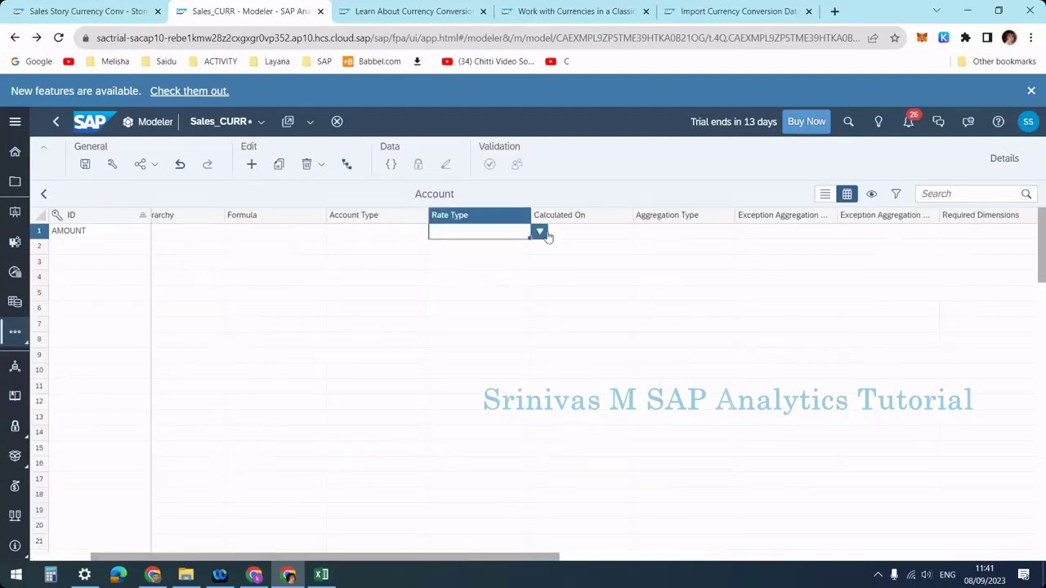
click(539, 232)
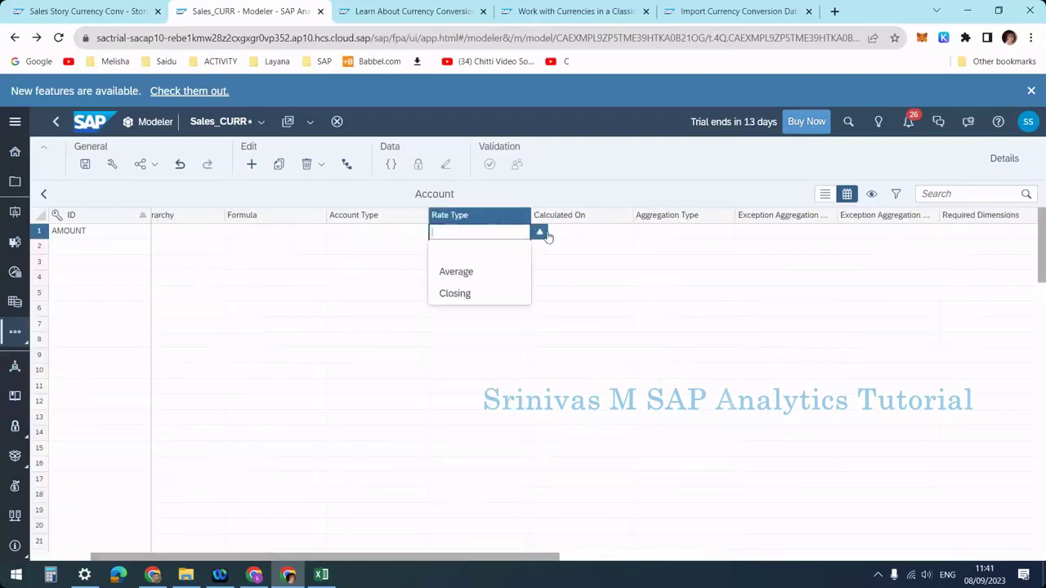
click(487, 273)
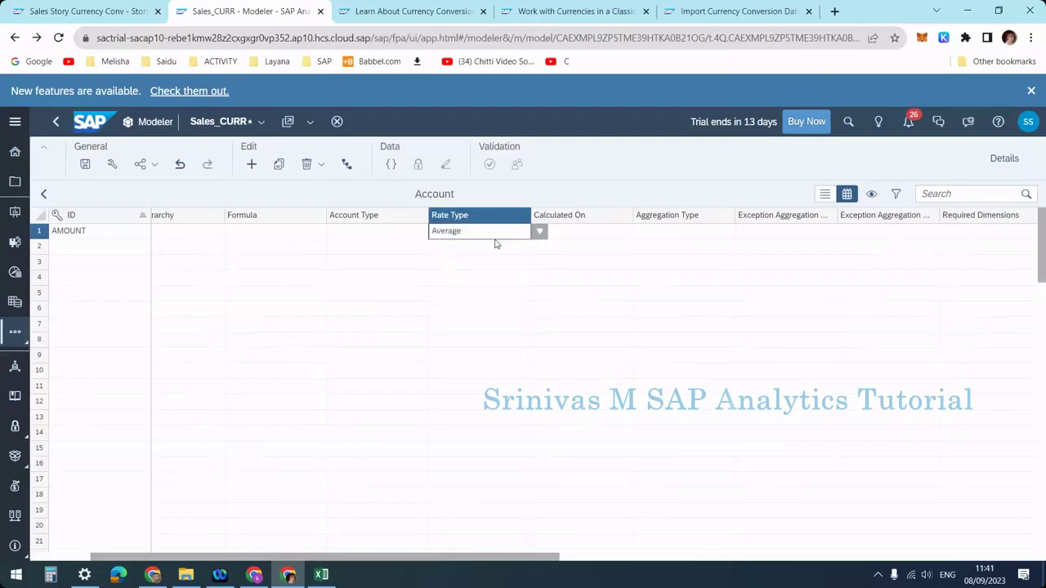
click(83, 165)
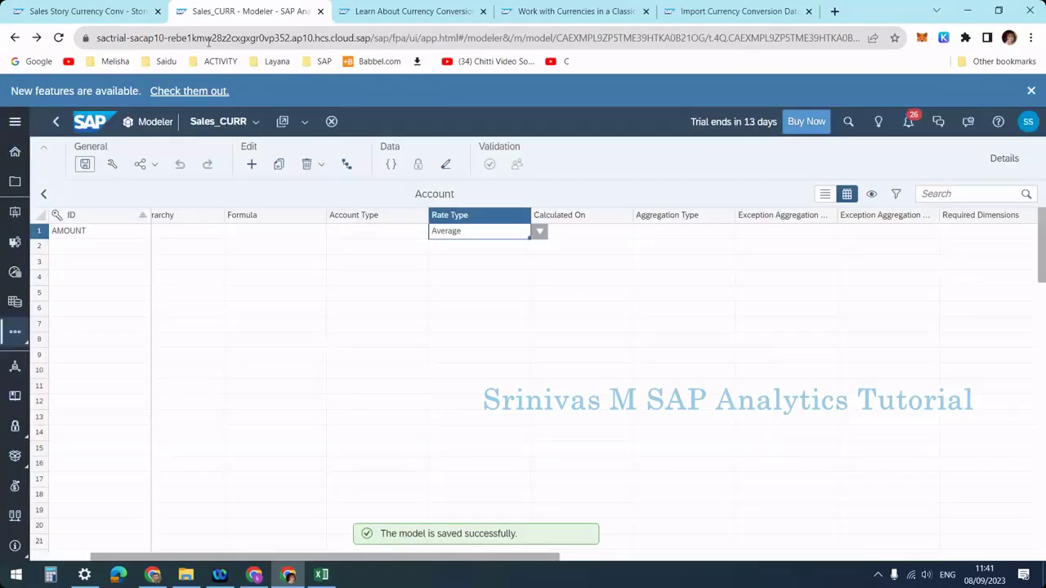
Step: Return to the Sales Story Currency Conv story and refresh its data
click(106, 9)
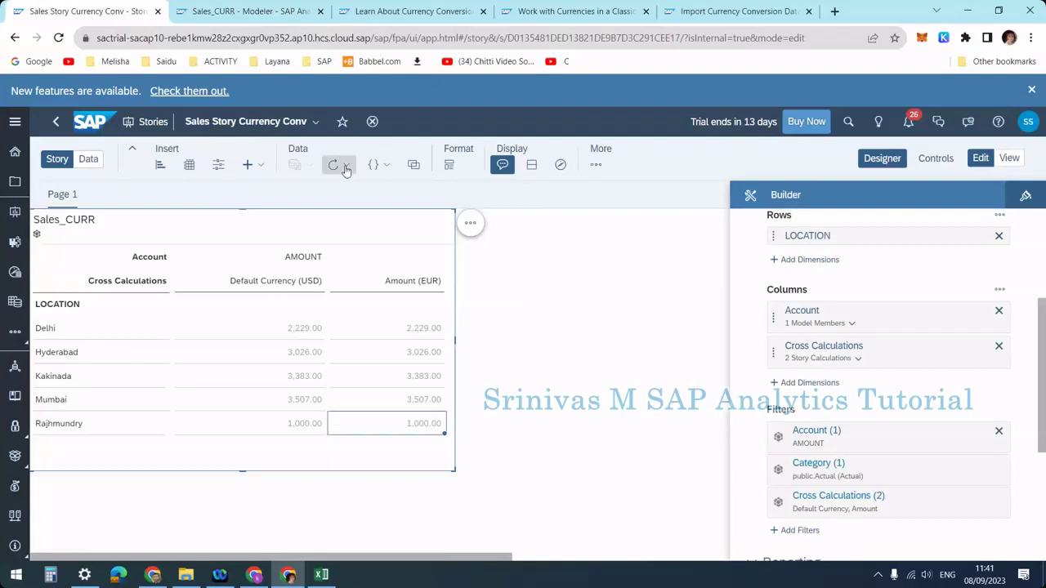
click(347, 166)
click(348, 186)
click(347, 166)
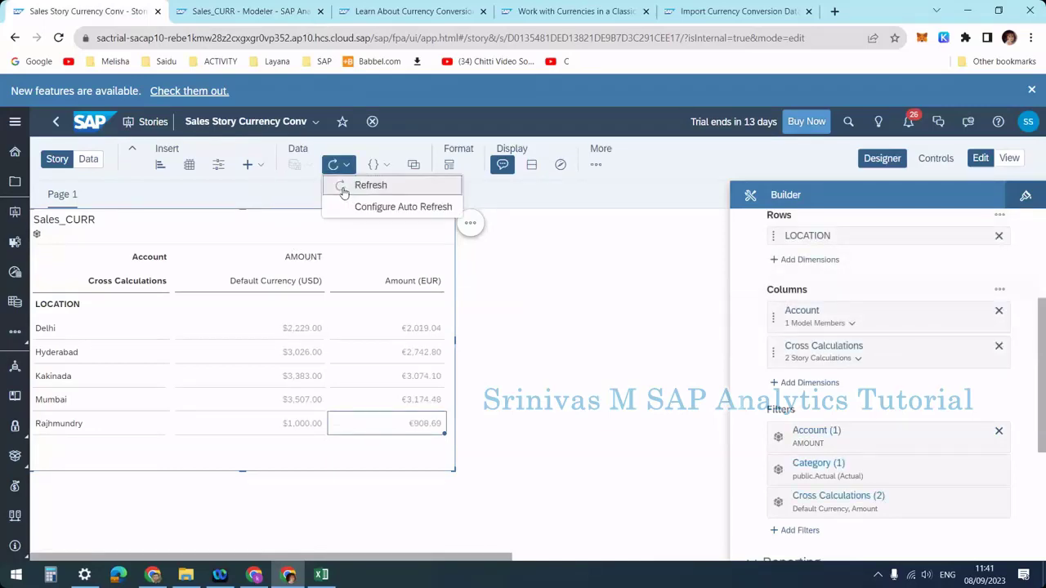
click(359, 182)
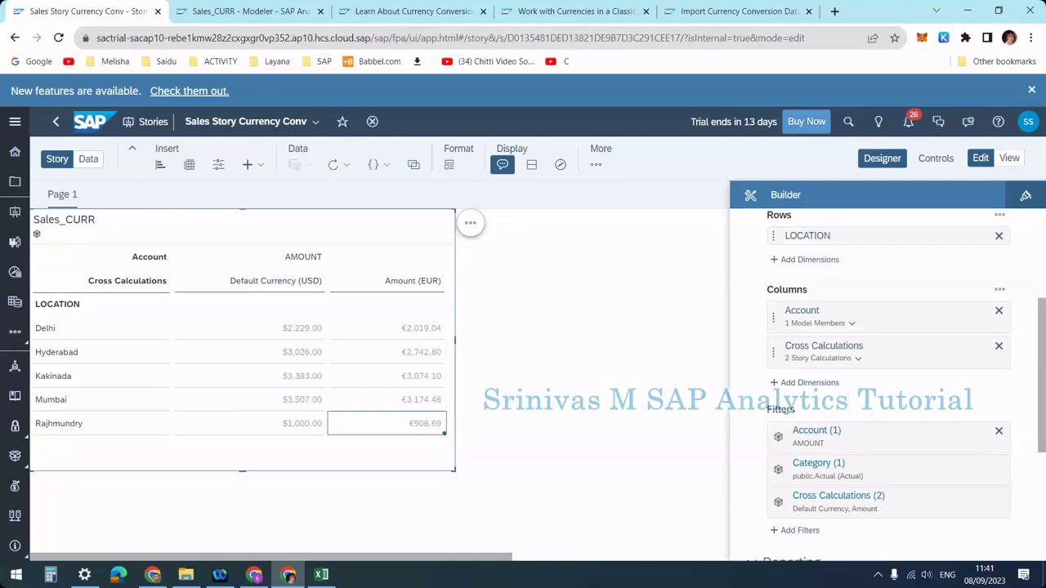
Step: Check Rajhmundry's AMOUNT in Sales_USD.xlsx in Excel, and return to the story in the browser
click(321, 575)
click(667, 178)
click(672, 169)
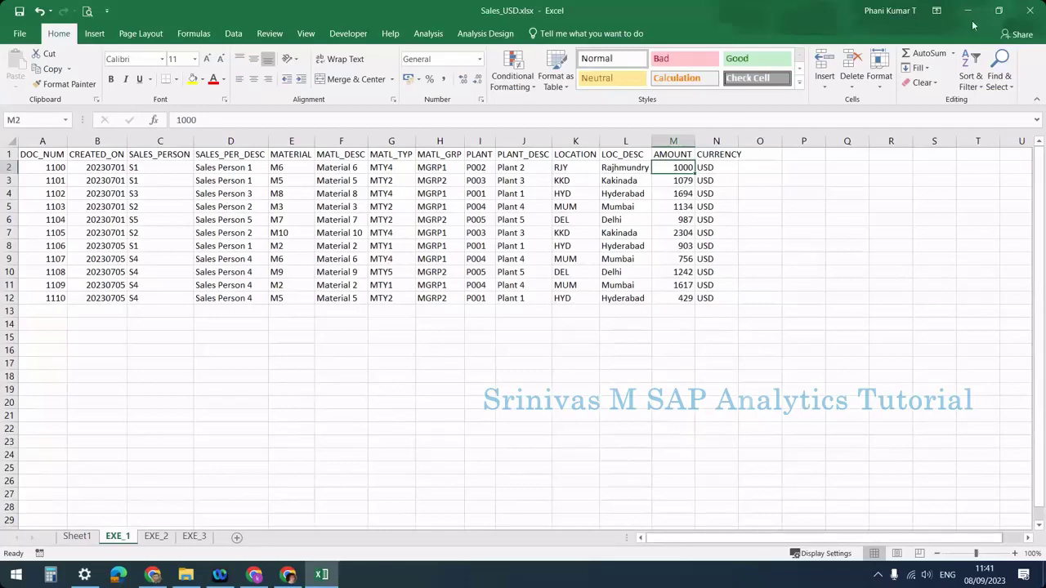
click(290, 576)
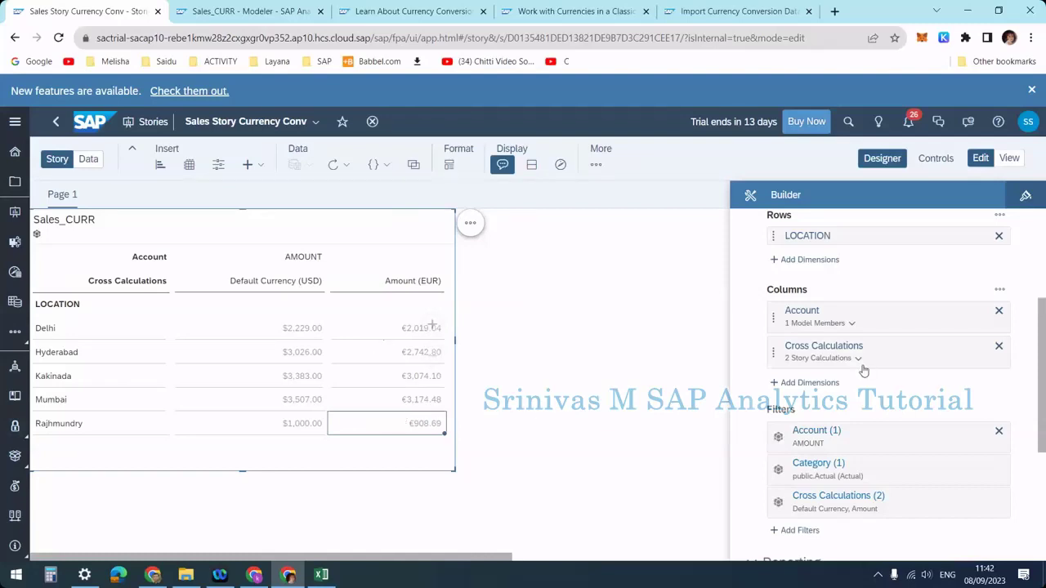
click(955, 348)
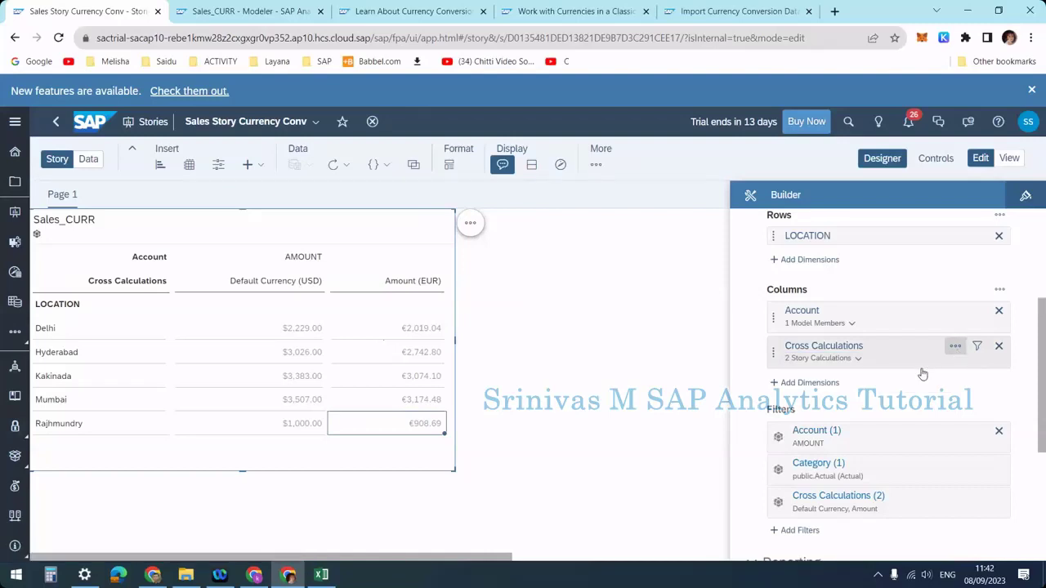
click(471, 326)
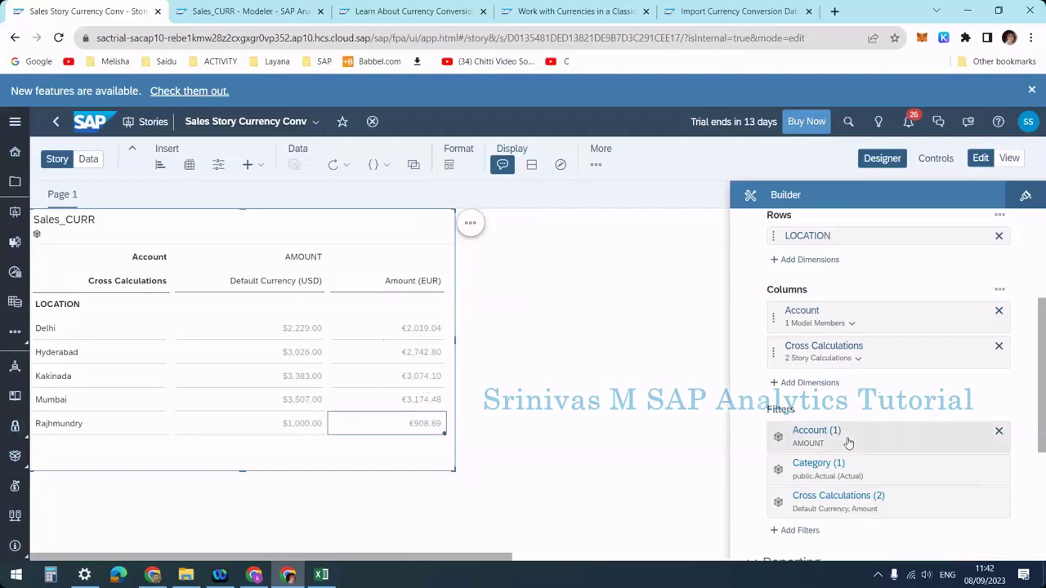
scroll(850, 433, down, 3)
scroll(834, 409, up, 3)
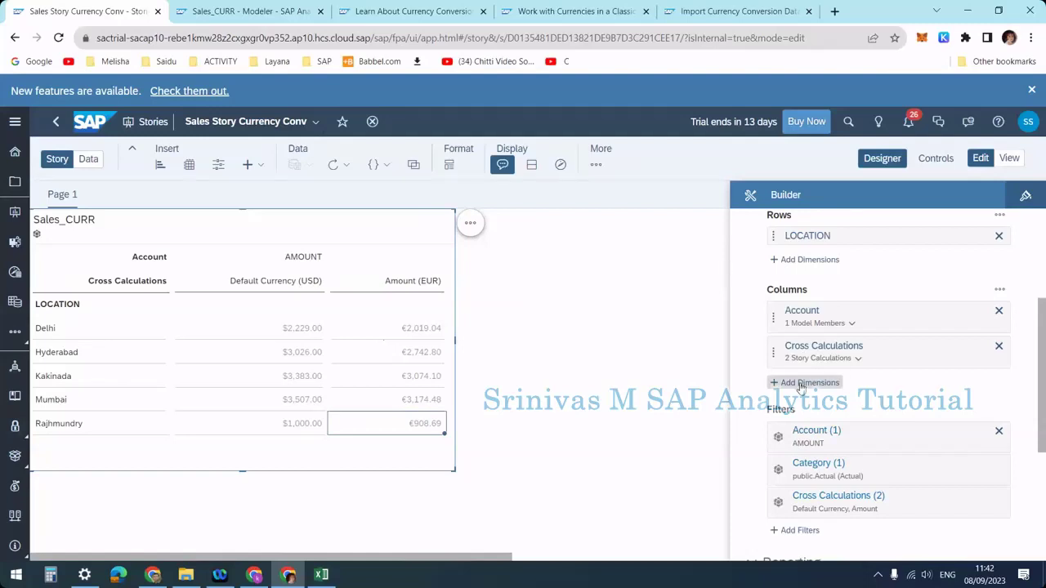
Step: Add the CREATED_ON dimension to the table's columns
click(801, 384)
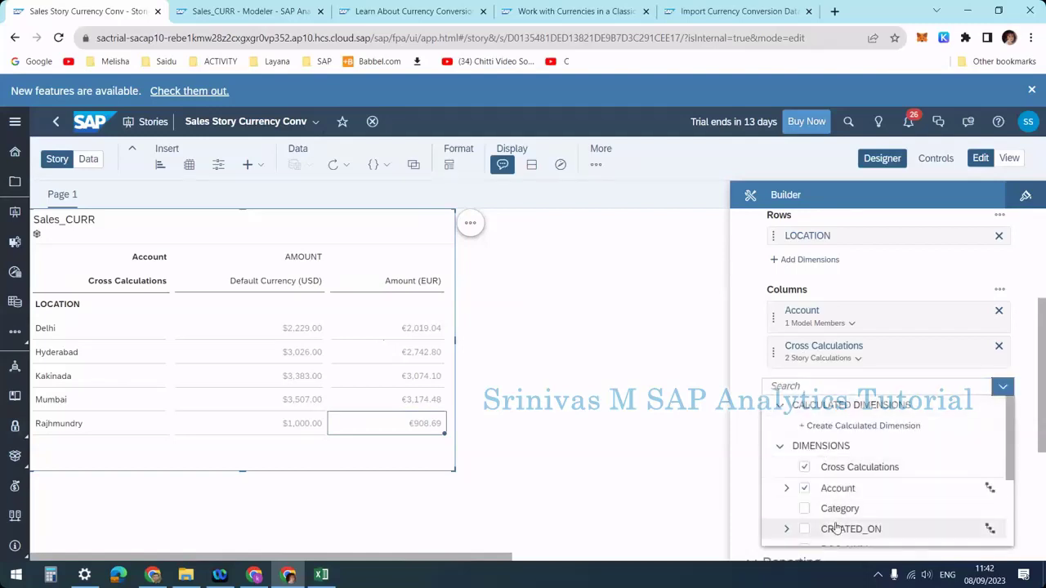
click(805, 529)
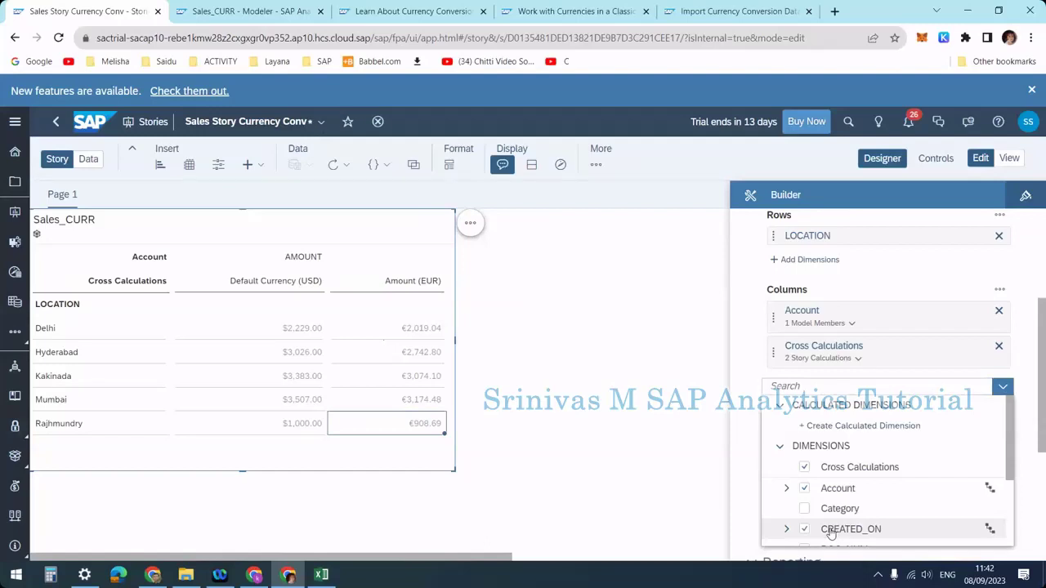
click(742, 423)
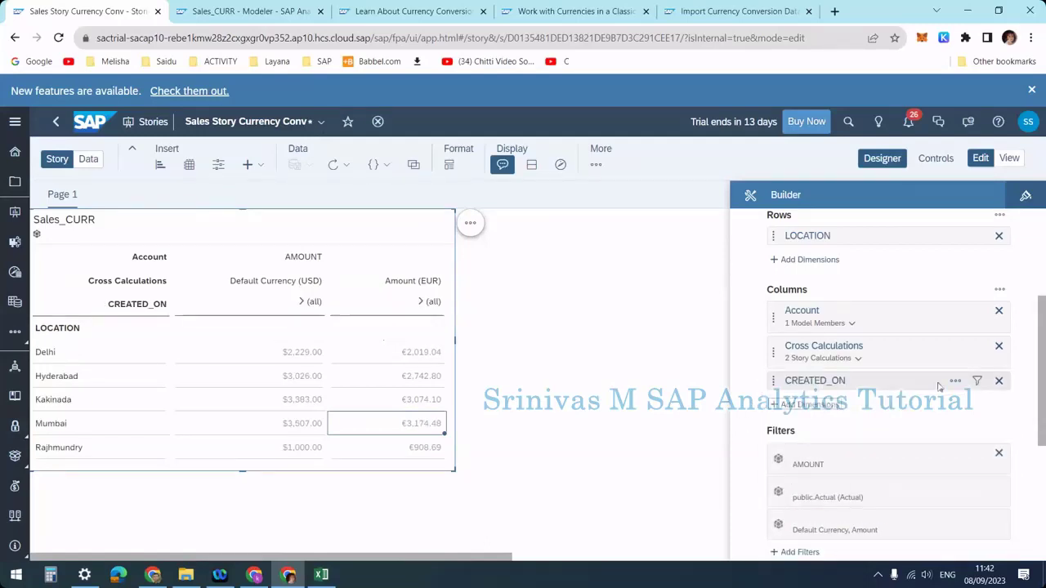
Step: Set the hierarchy of the CREATED_ON column dimension to Year, Month, Day
click(955, 381)
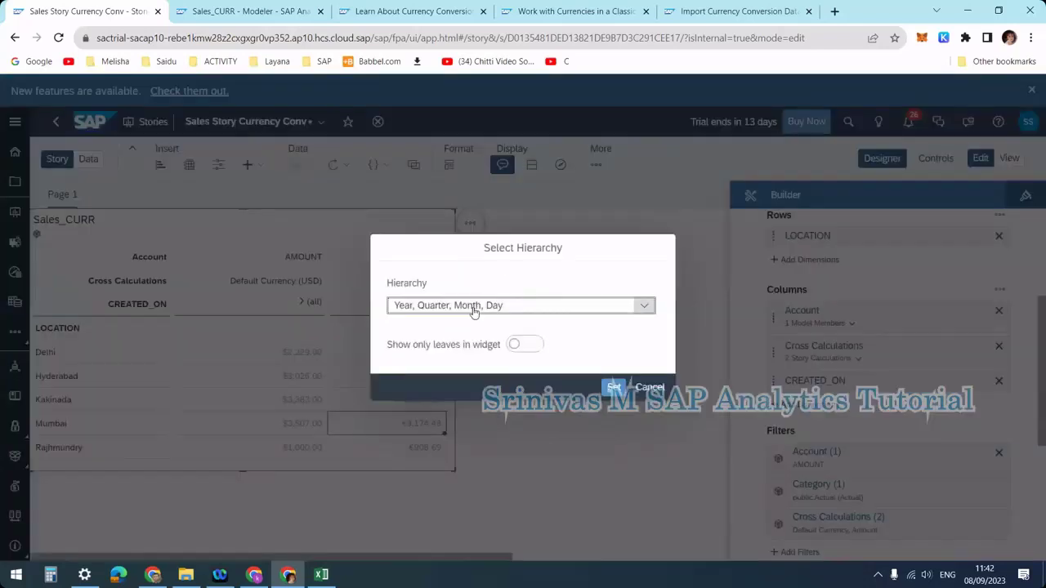
click(474, 308)
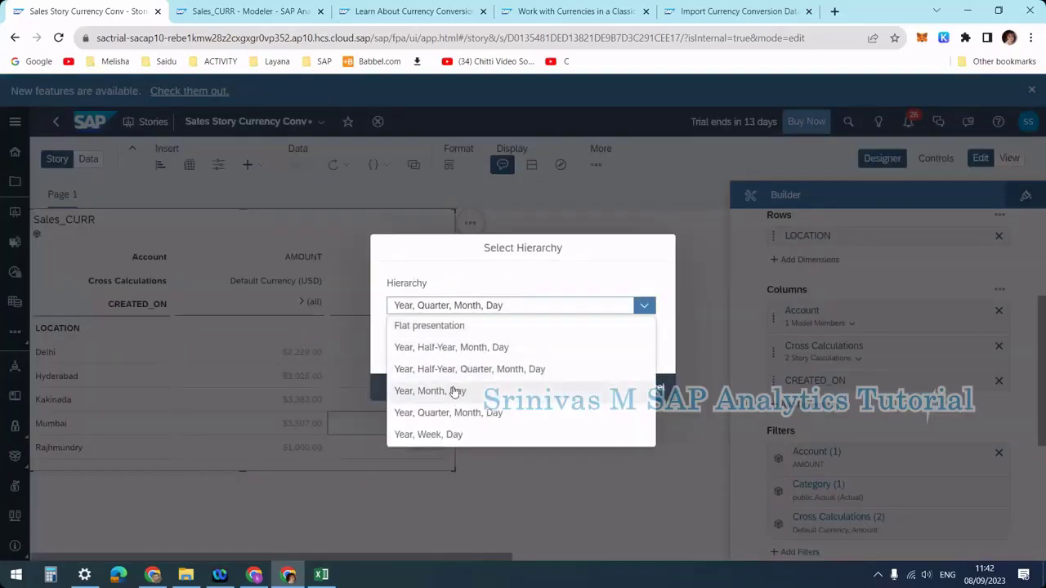
click(454, 393)
click(614, 390)
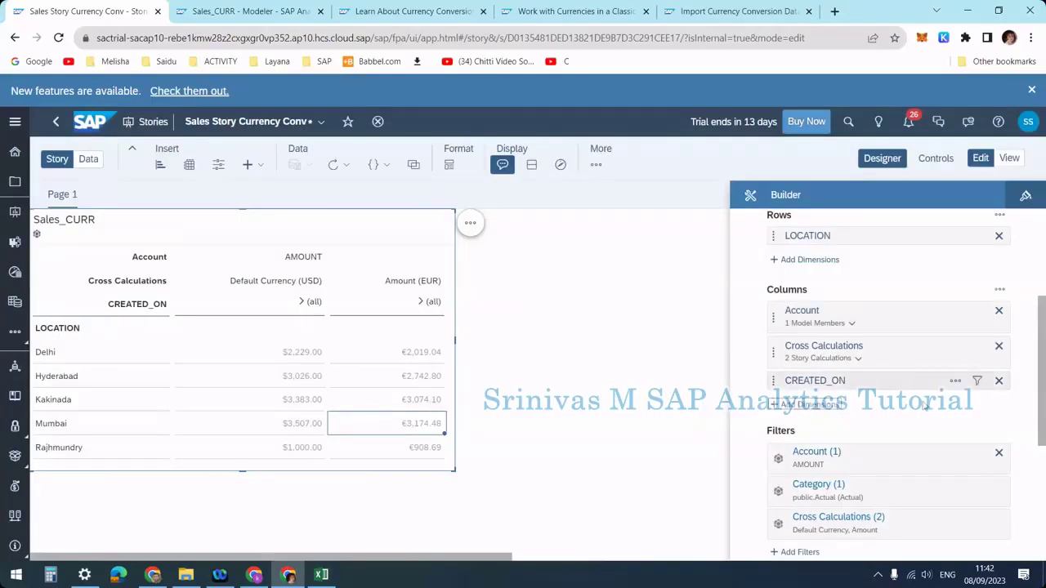
Step: Filter CREATED_ON by member to Jul (2023), expand the USD month into its days, and widen the Sales_CURR table
click(979, 382)
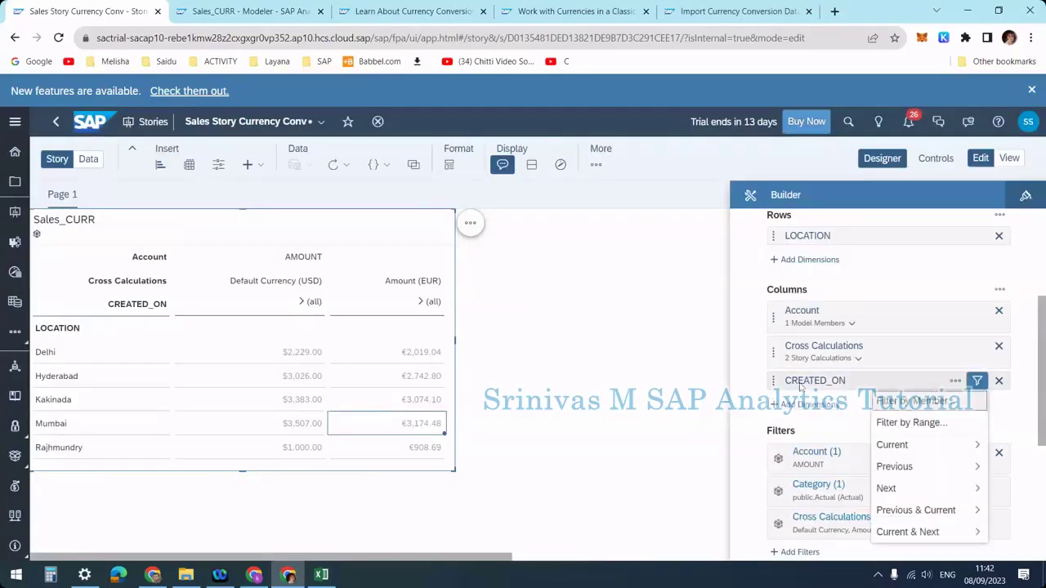
click(912, 402)
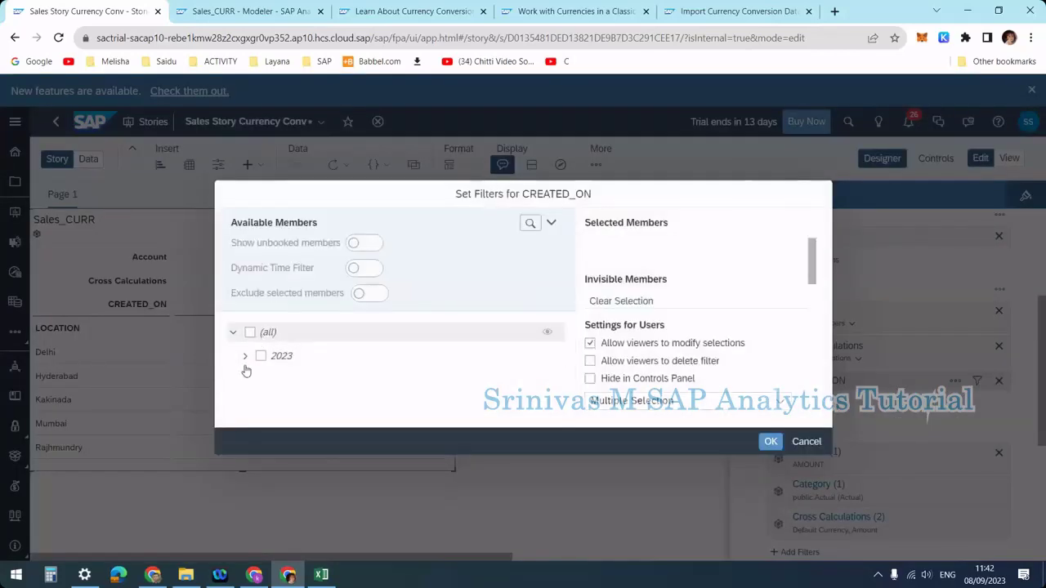
click(245, 357)
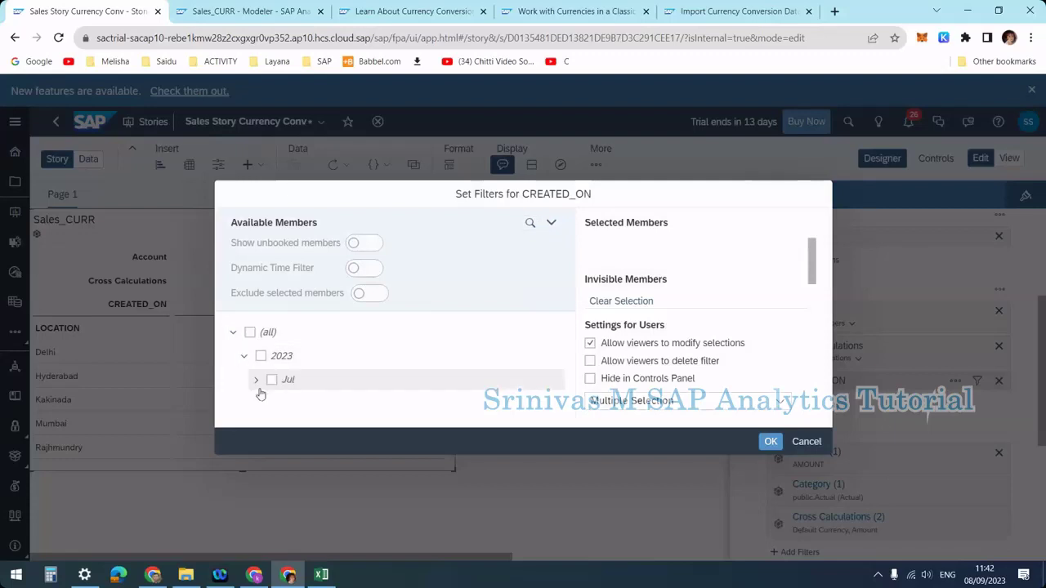
click(271, 380)
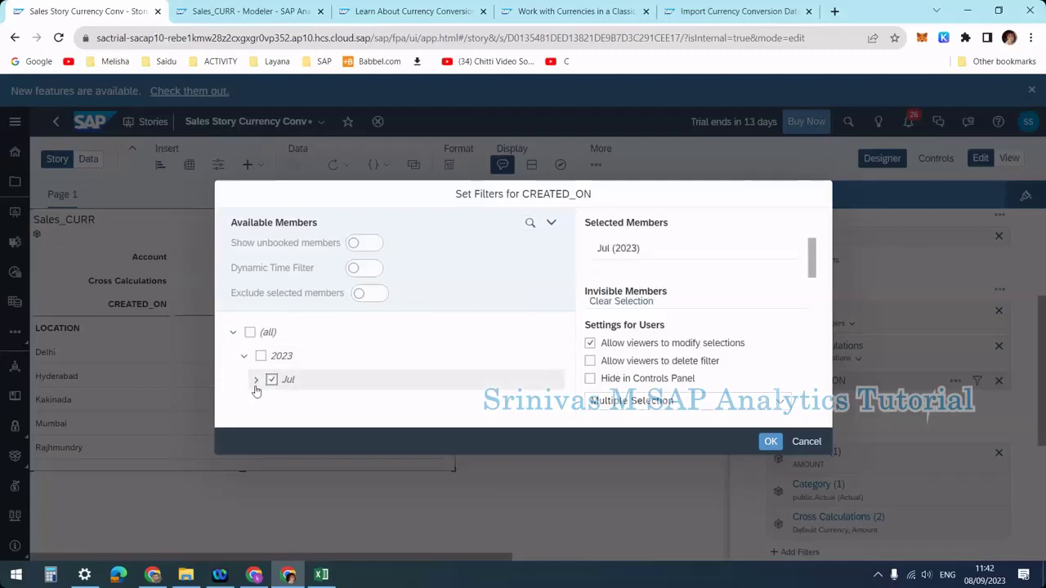
click(771, 441)
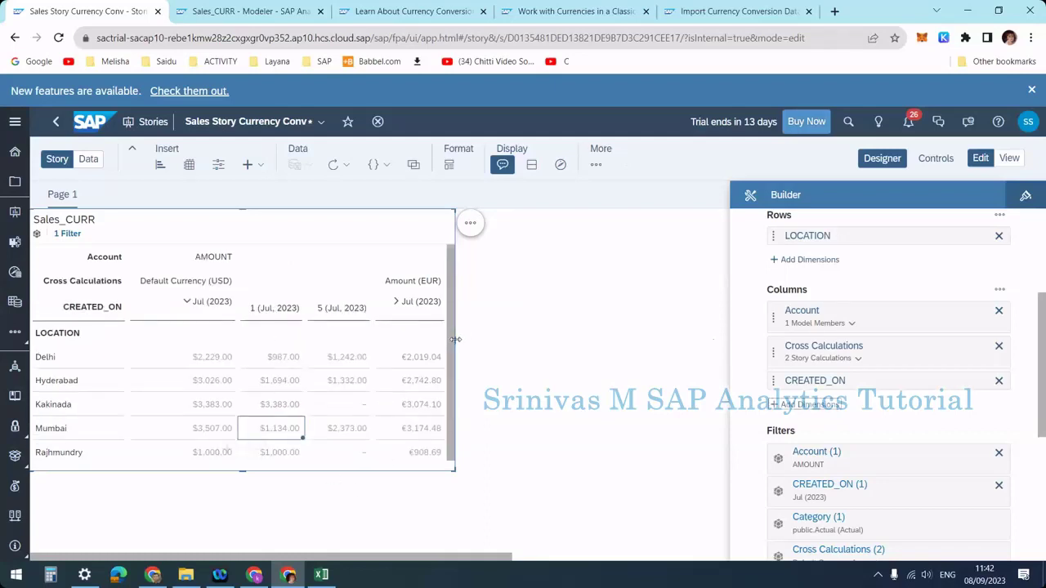
drag(623, 341, 677, 349)
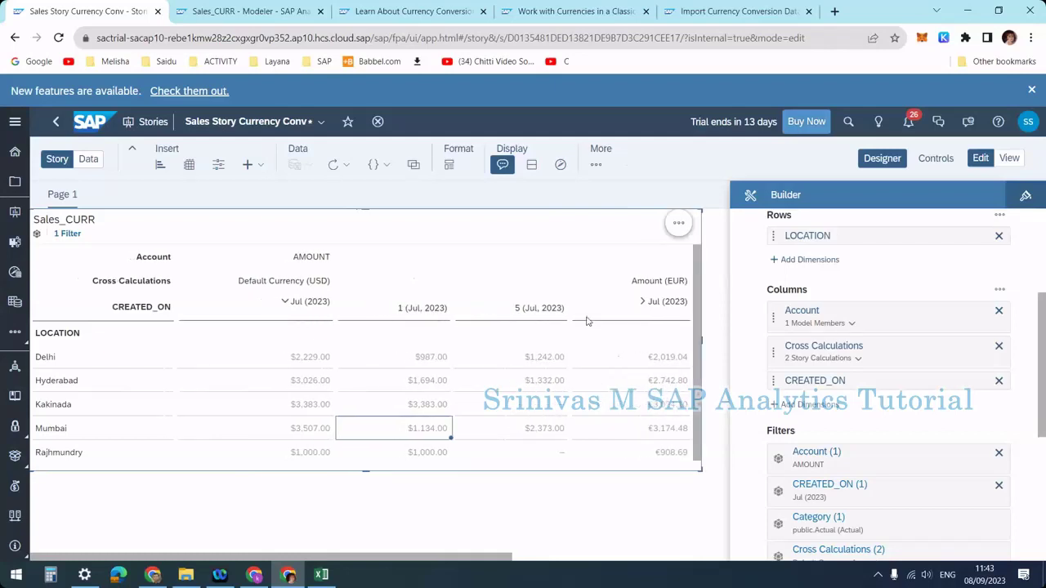
Step: Examine the Sales_CURR table's styling options, table structure, filters and reporting properties
click(488, 234)
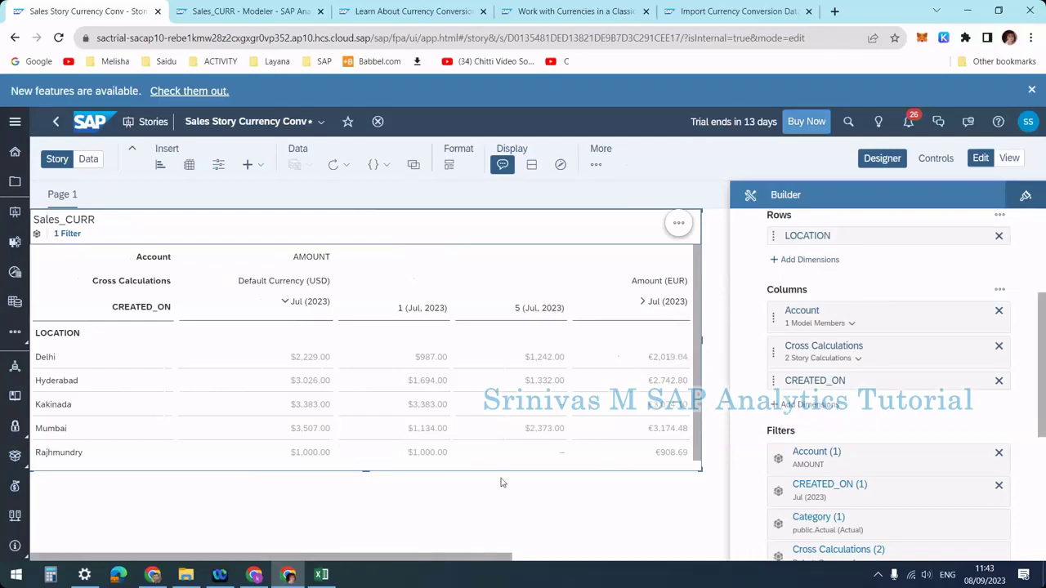
click(895, 160)
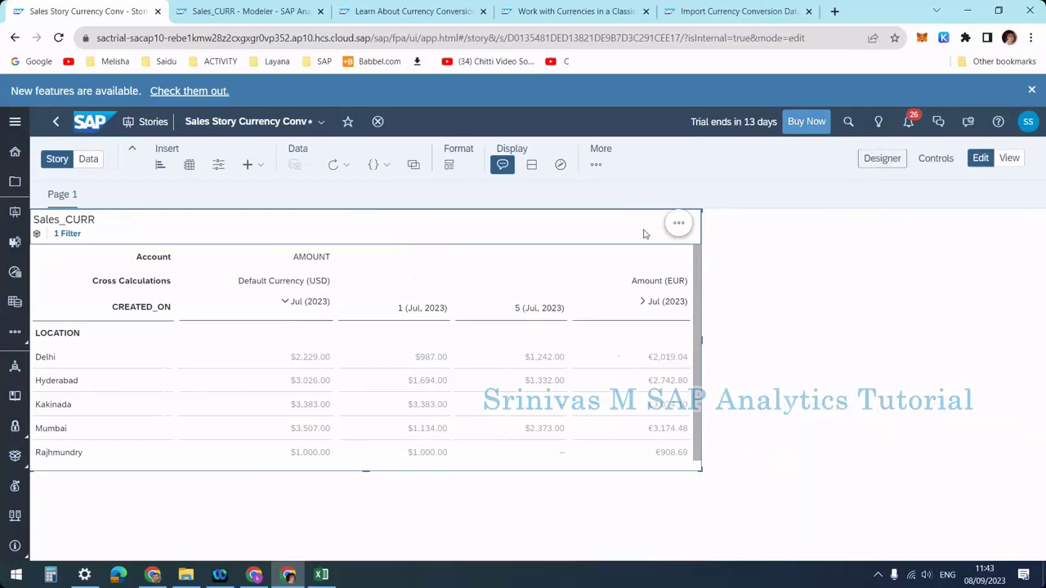
click(883, 158)
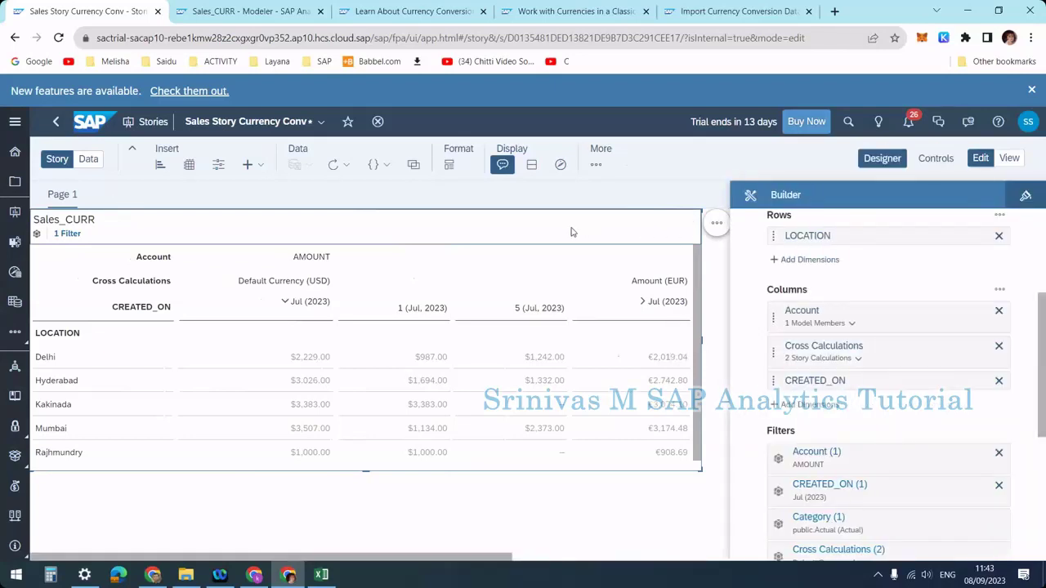
click(1026, 194)
scroll(818, 419, down, 5)
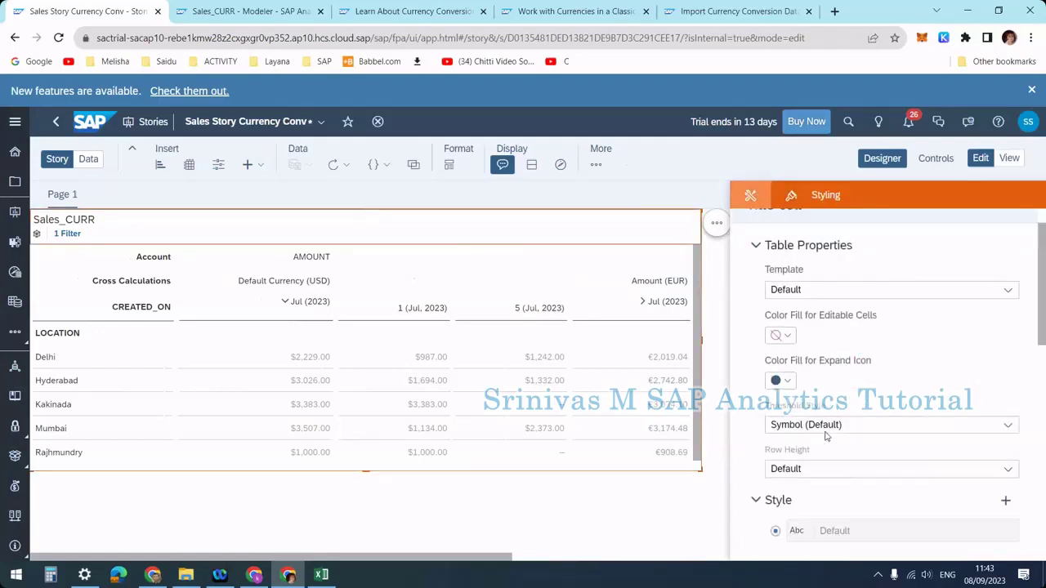
scroll(813, 319, up, 5)
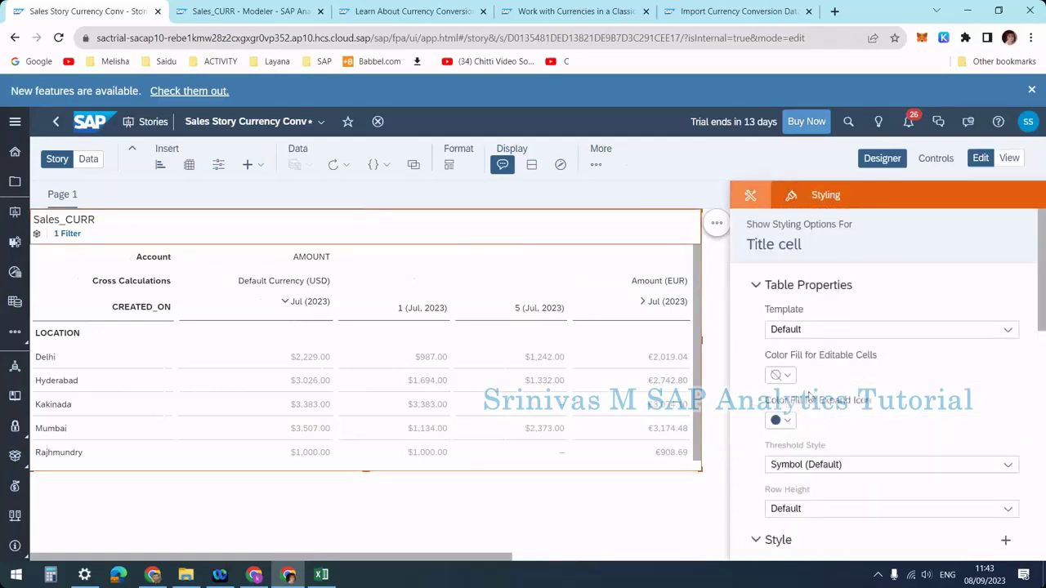
click(751, 195)
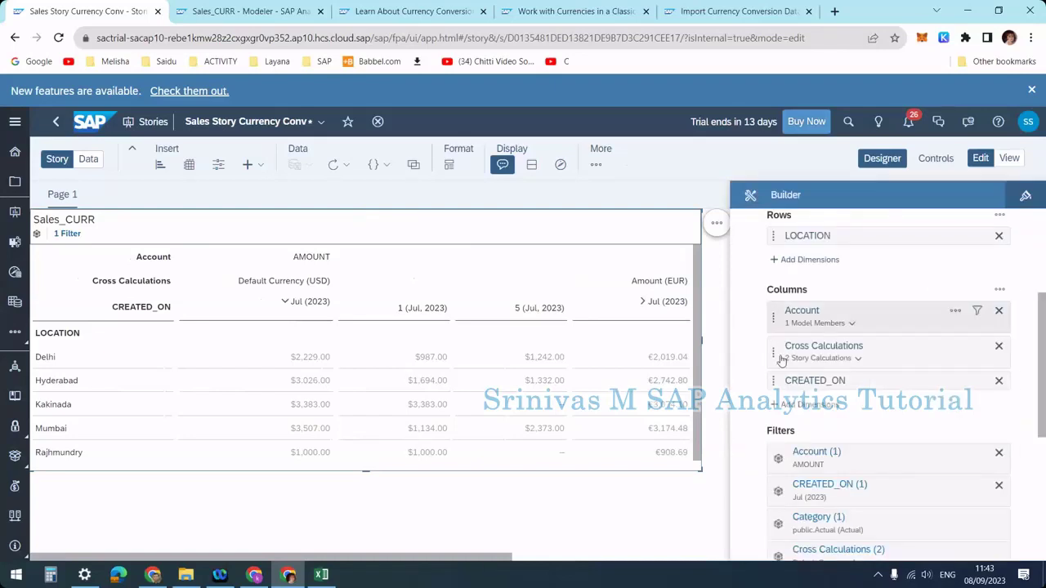
scroll(785, 363, up, 3)
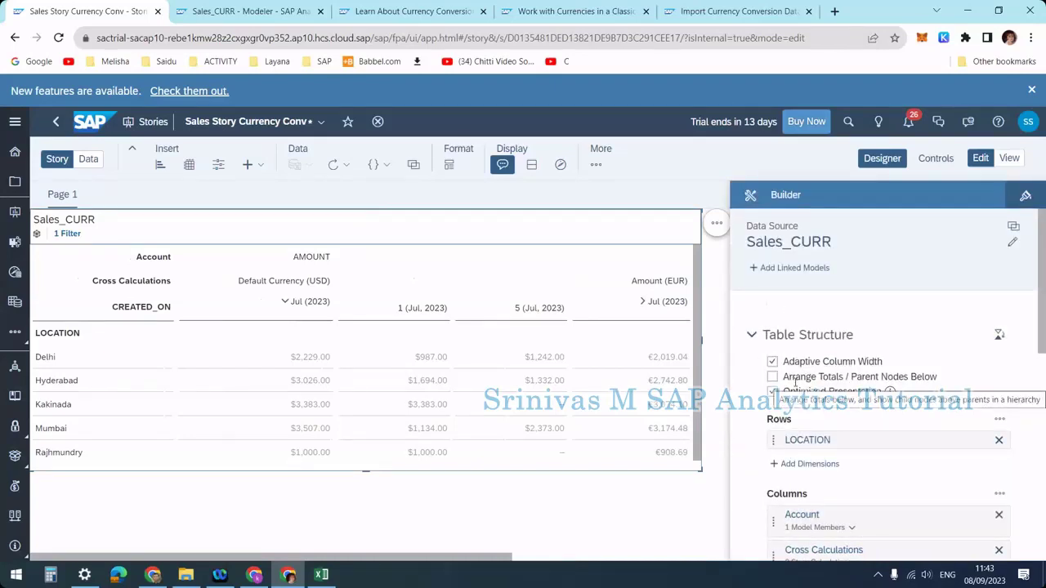
scroll(773, 428, down, 3)
scroll(773, 427, down, 3)
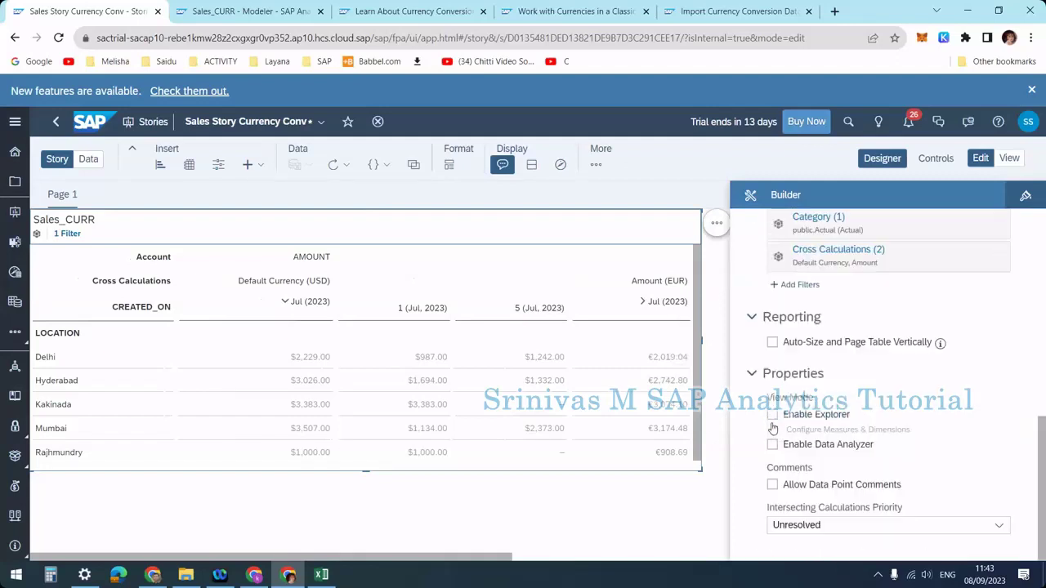
scroll(771, 398, up, 4)
scroll(768, 423, down, 1)
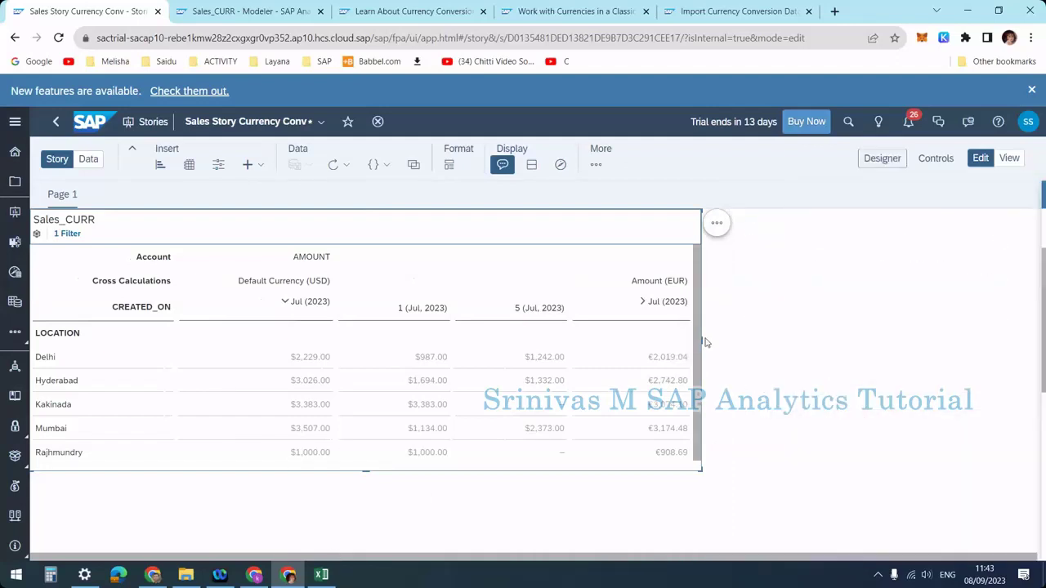
Step: Expand Jul (2023) under Amount (EUR) into its days and resize the Sales_CURR table to fit all date columns
drag(718, 338, 1010, 340)
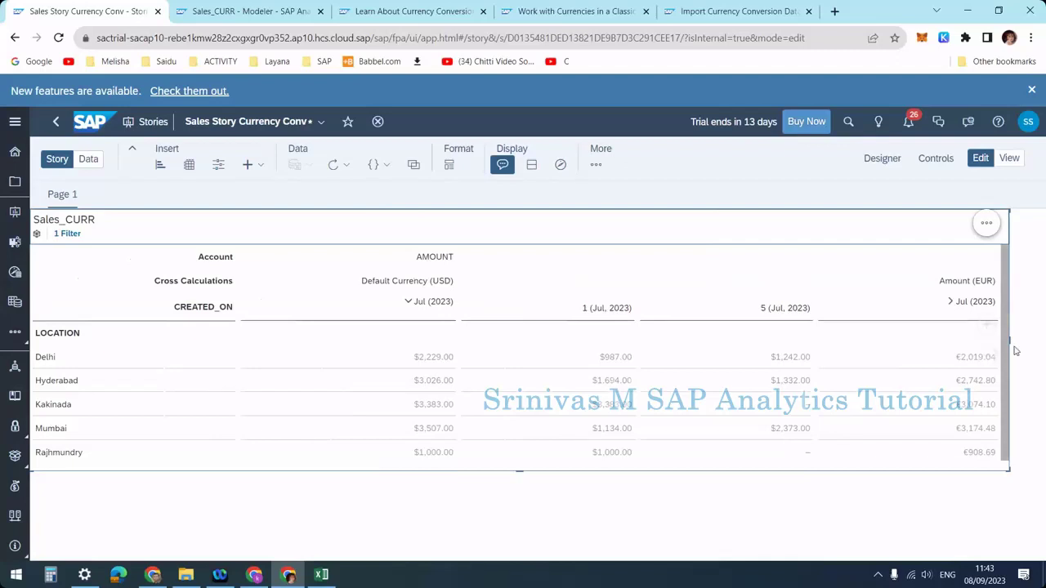
drag(1010, 341, 696, 339)
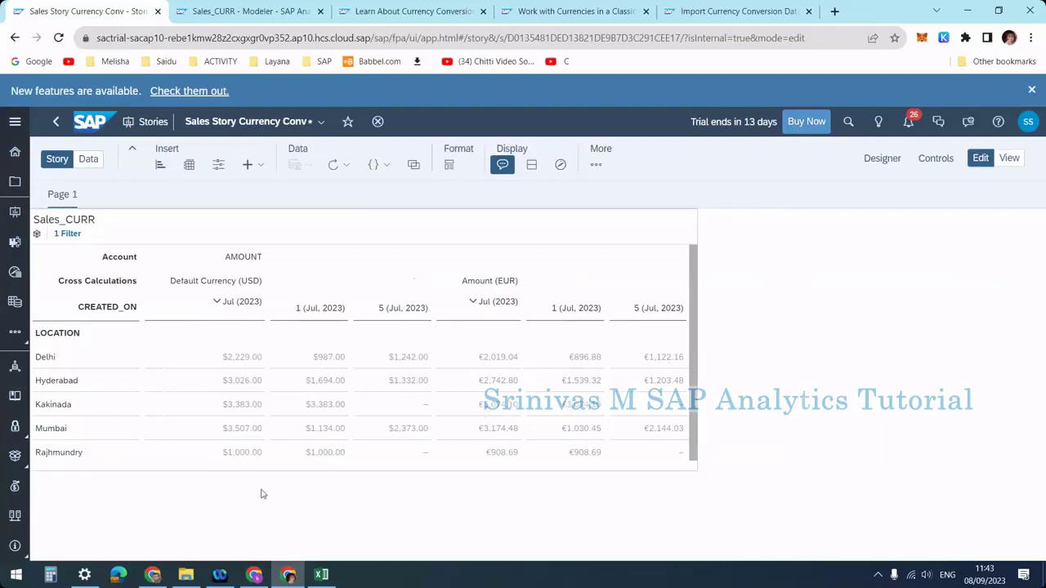
Step: Open the CUR_USD_EUR currency conversion table in the Modeler and inspect the exchange rate valid from 2023-01-01
click(237, 11)
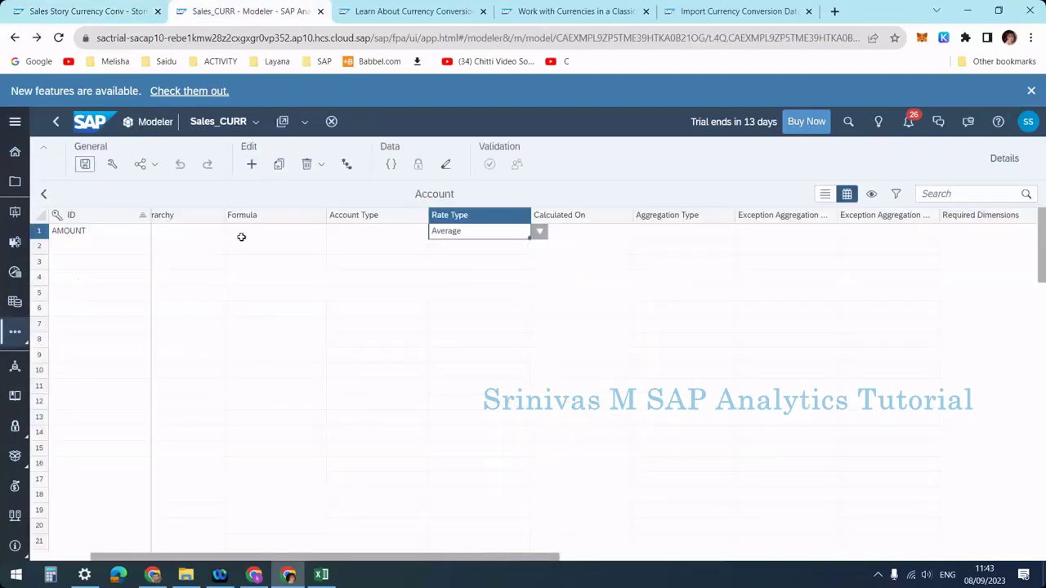
click(54, 122)
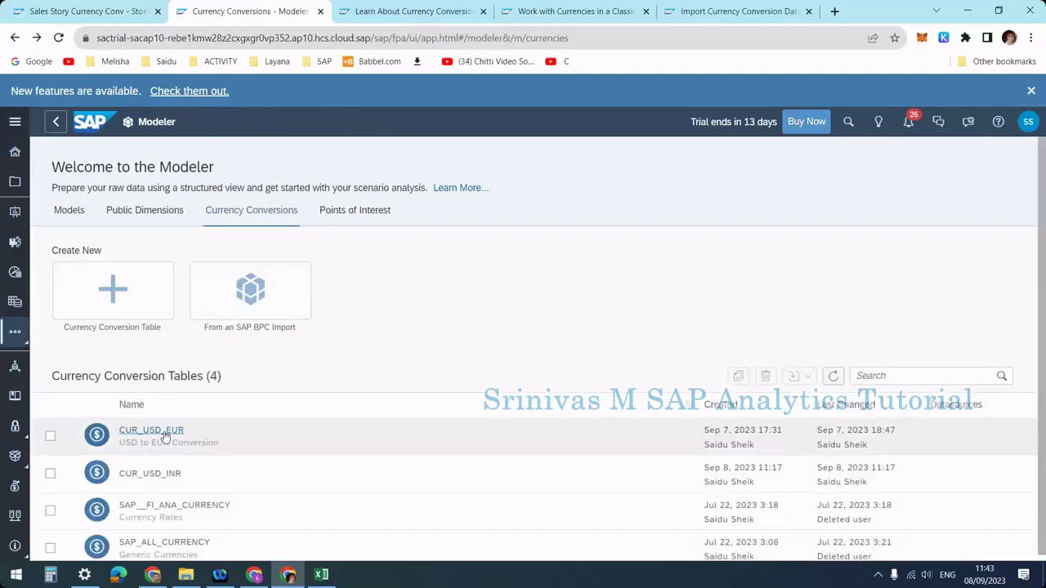
click(162, 430)
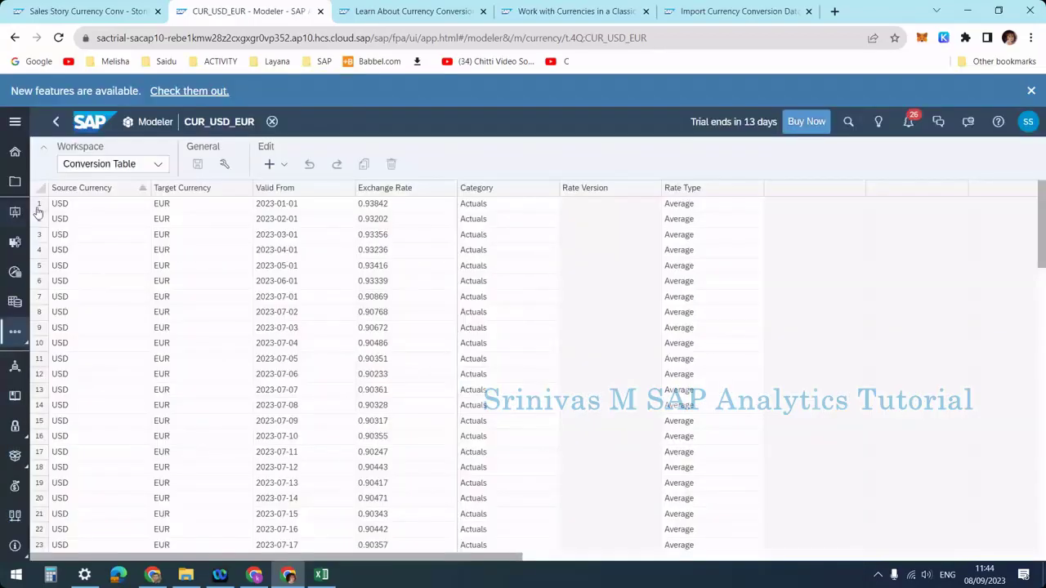
click(40, 206)
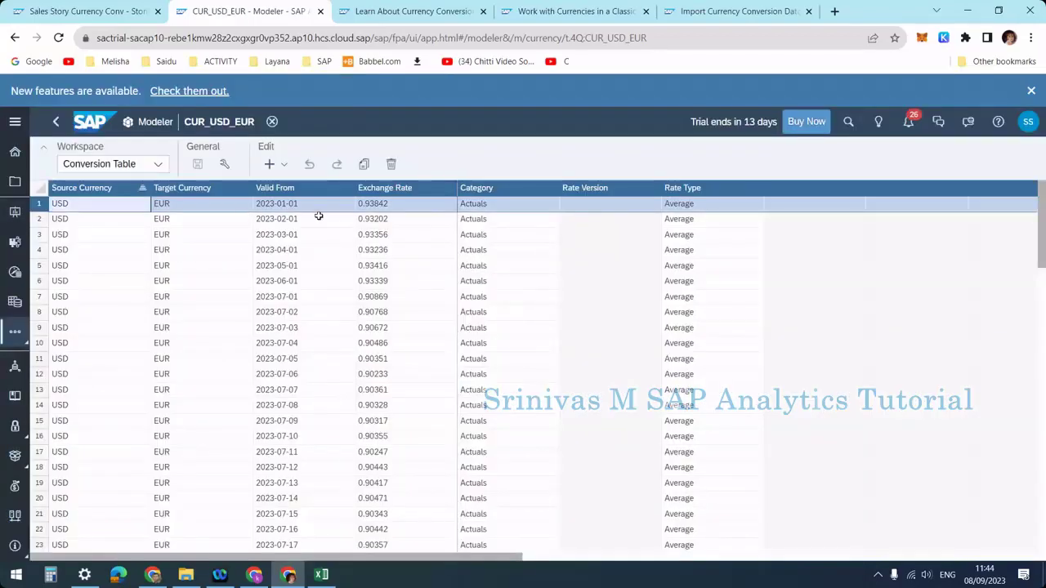
Step: Check the CREATED_ON dates on the EXE_2 sheet of Sales_USD.xlsx in Excel, and return to the browser
click(321, 575)
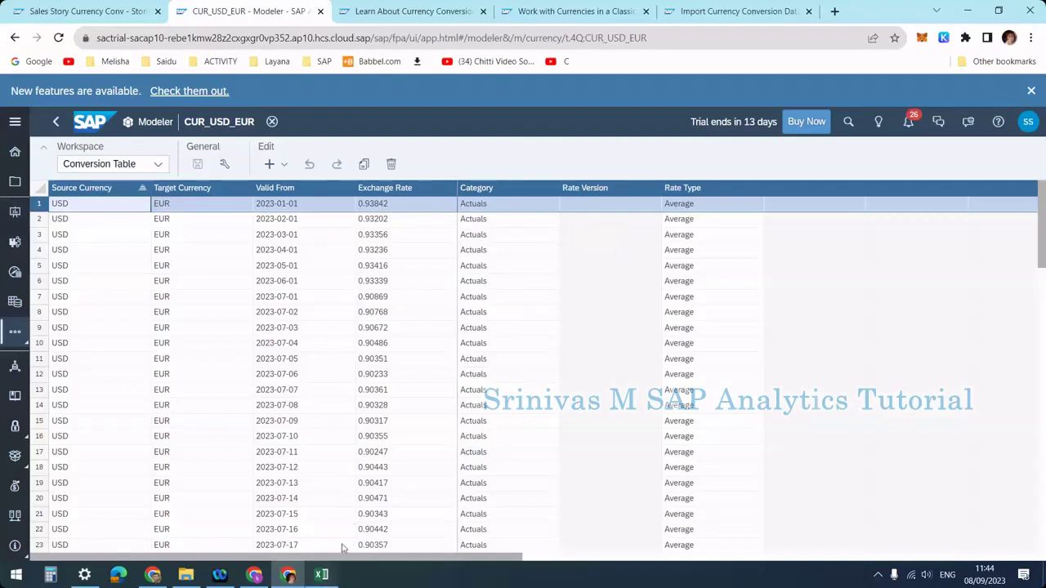
click(158, 538)
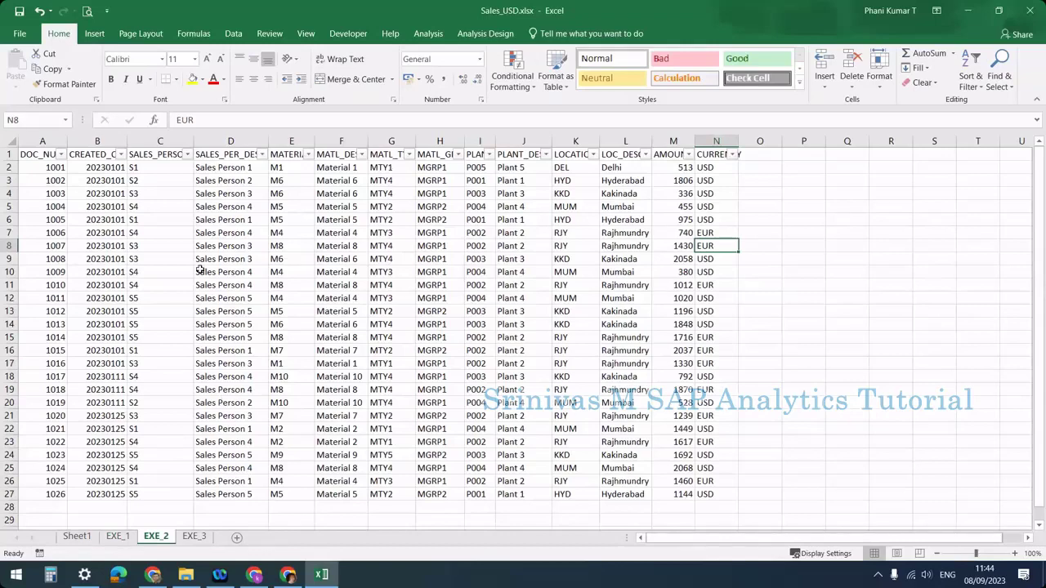
drag(100, 168, 106, 495)
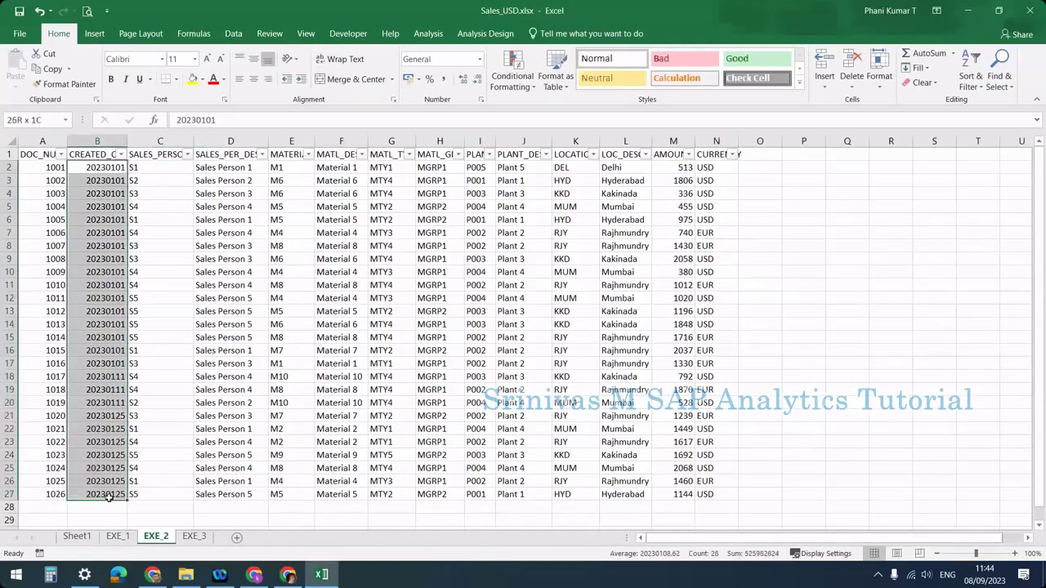
click(111, 309)
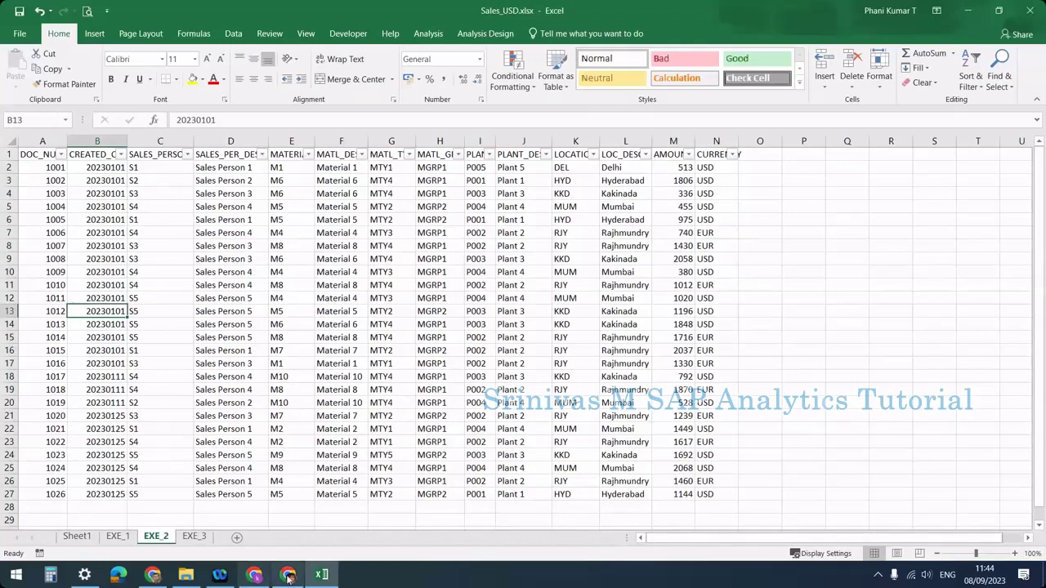
click(287, 575)
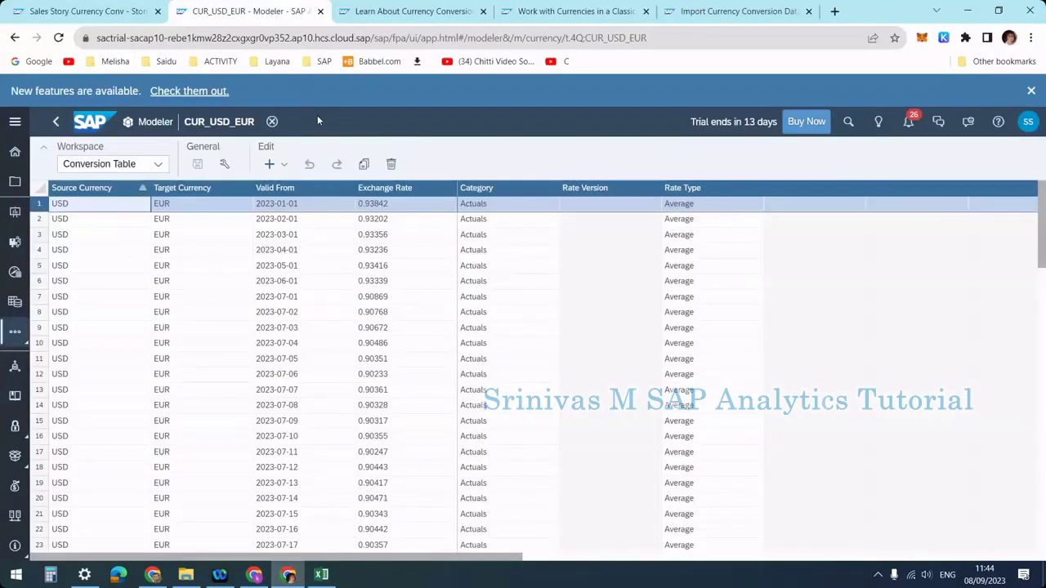
Step: Open the Sales_CURR model from the Modeler's models and switch it to the Data Management workspace
click(58, 123)
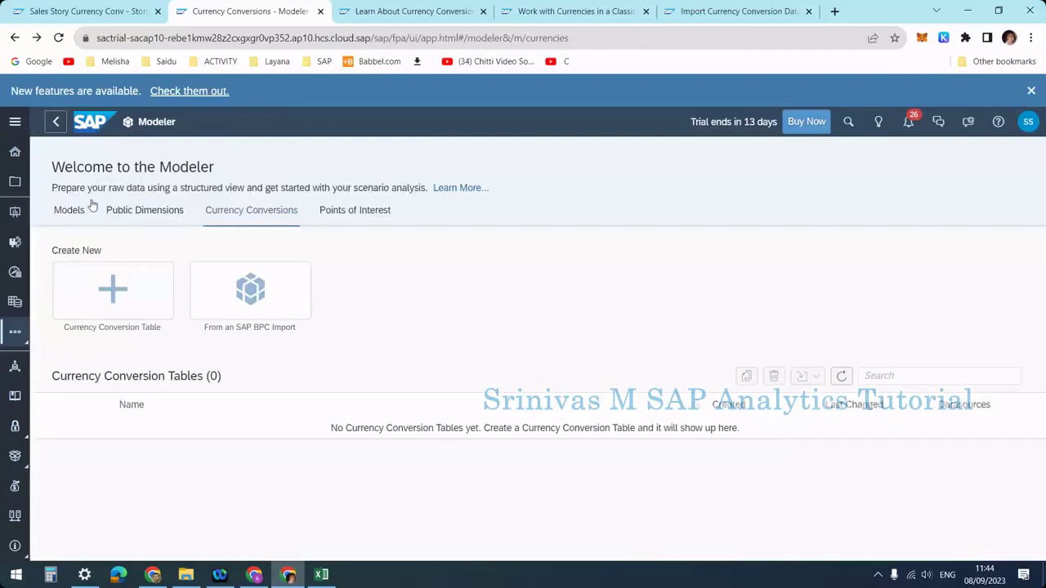
click(68, 210)
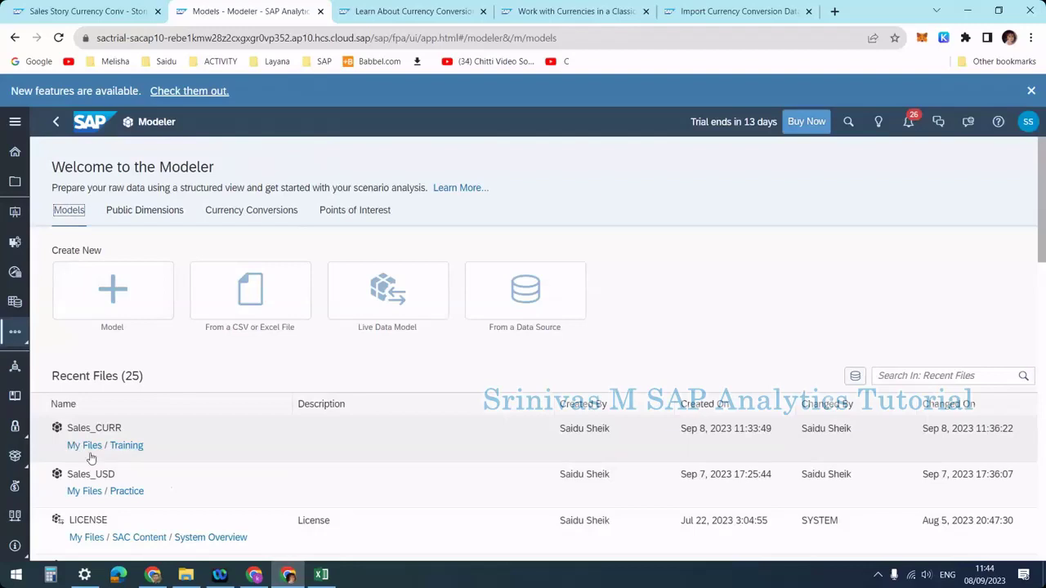
click(106, 434)
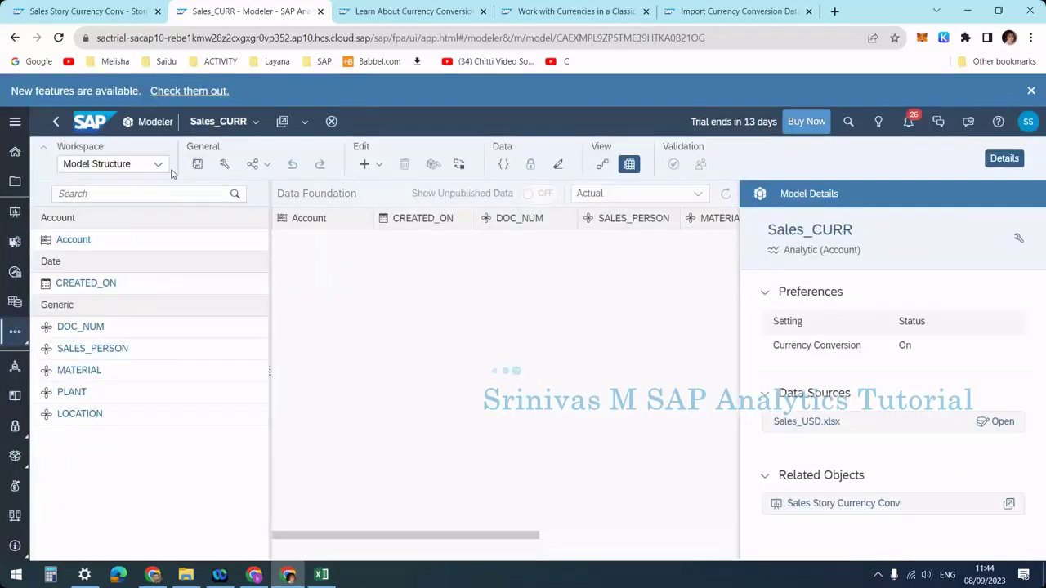
click(159, 167)
click(135, 227)
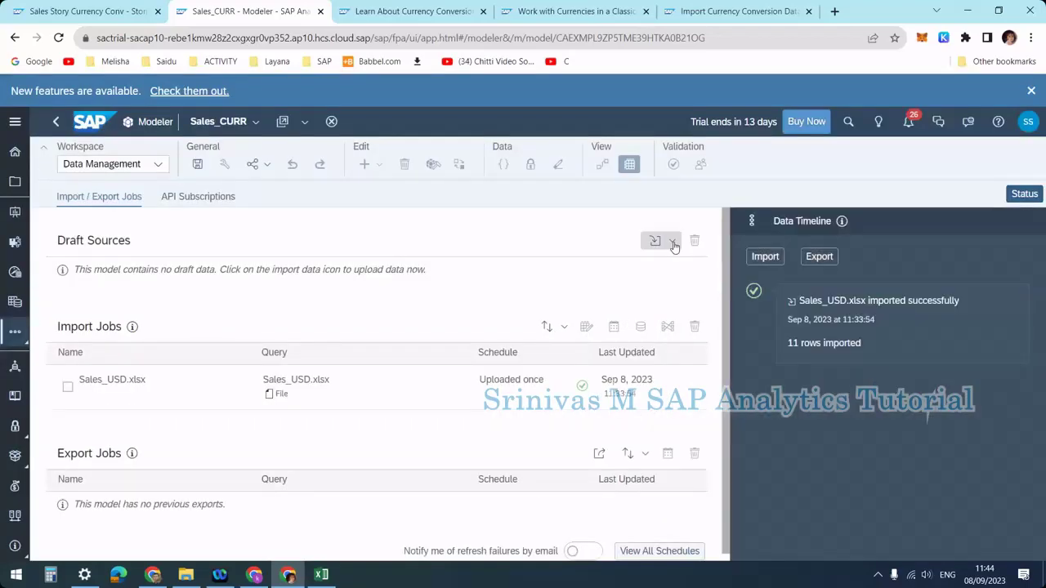
Step: Import the EXE_2 sheet of Sales_USD.xlsx into the Sales_CURR model as a draft source, using the first row as column headers
click(673, 242)
click(310, 259)
click(227, 270)
click(357, 324)
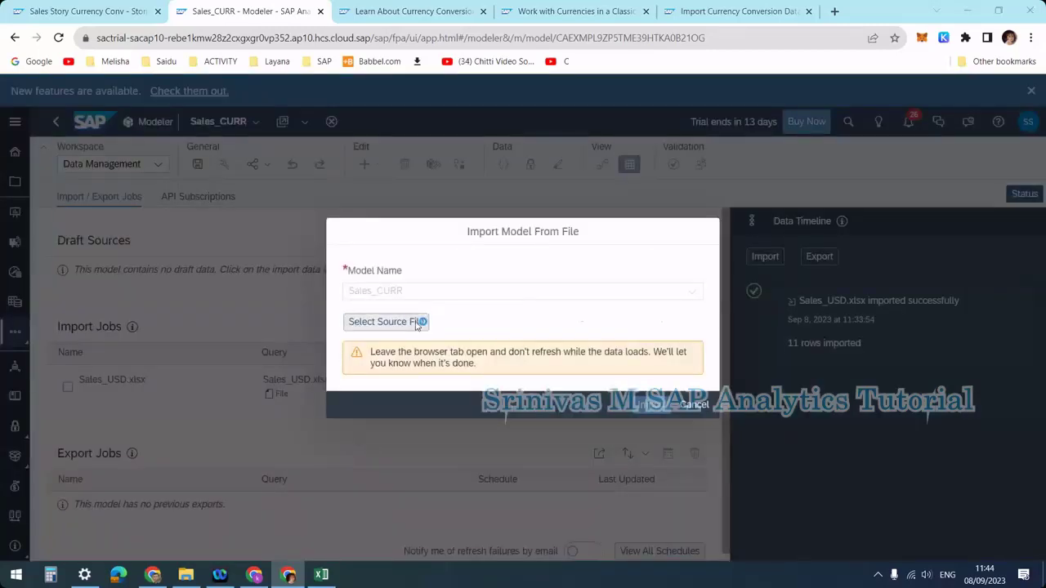
click(147, 190)
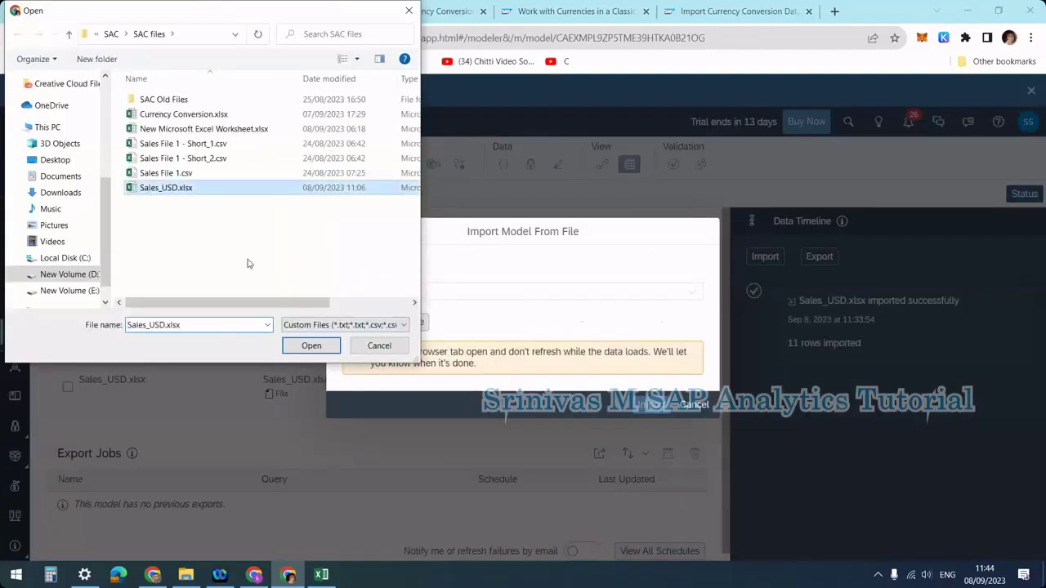
click(310, 345)
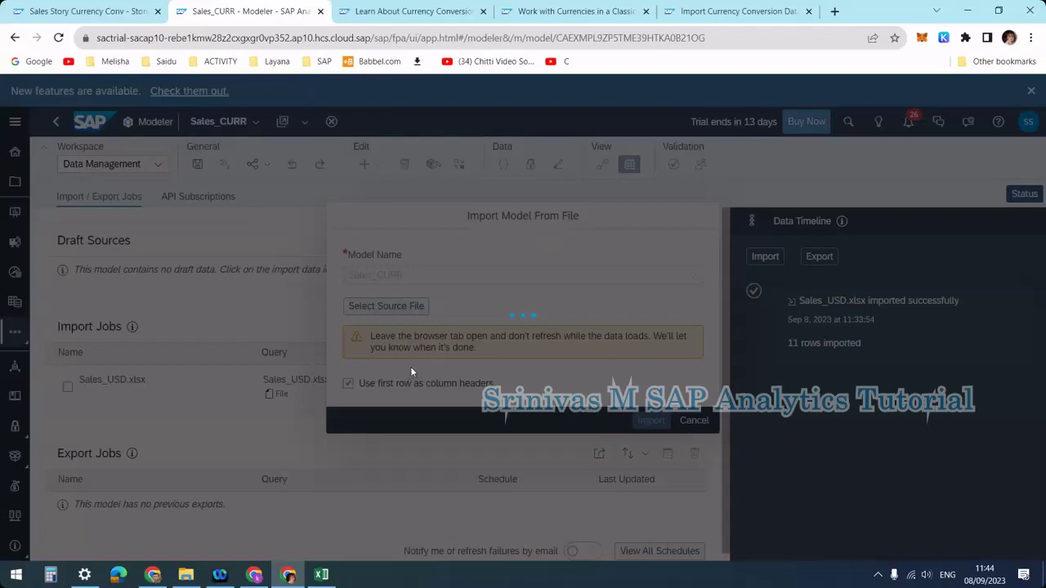
click(415, 331)
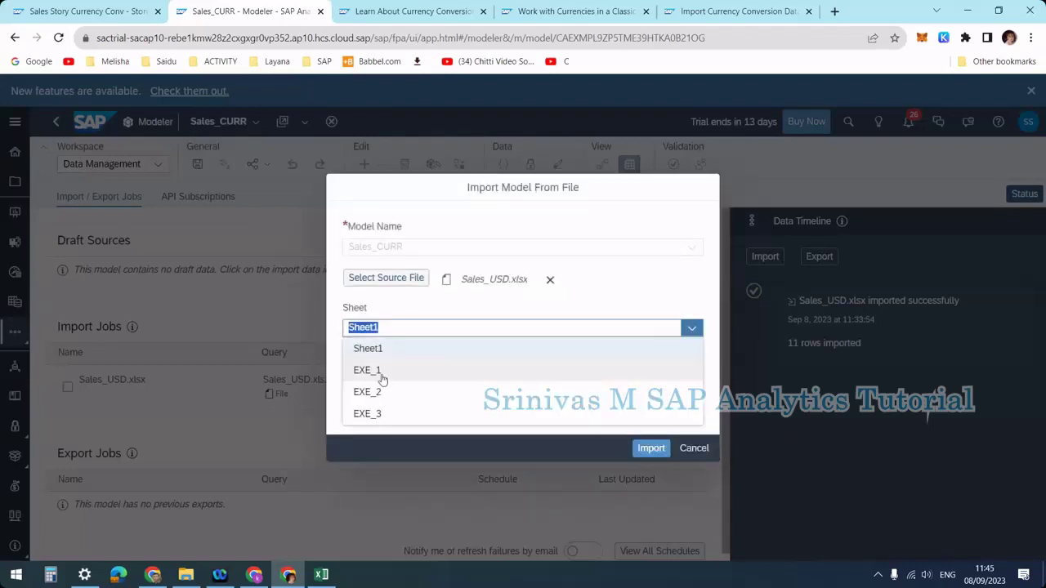
click(379, 394)
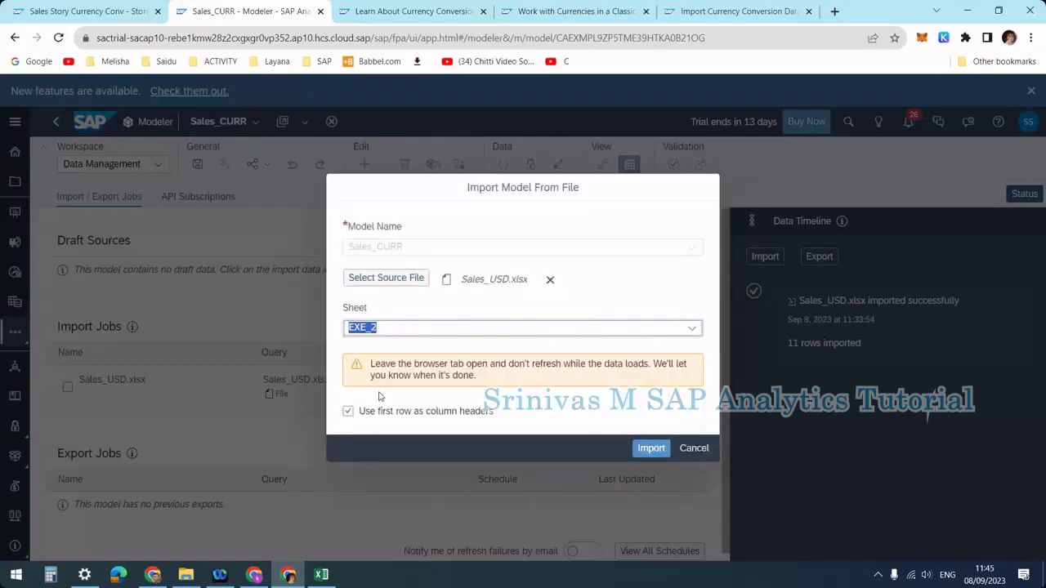
click(651, 452)
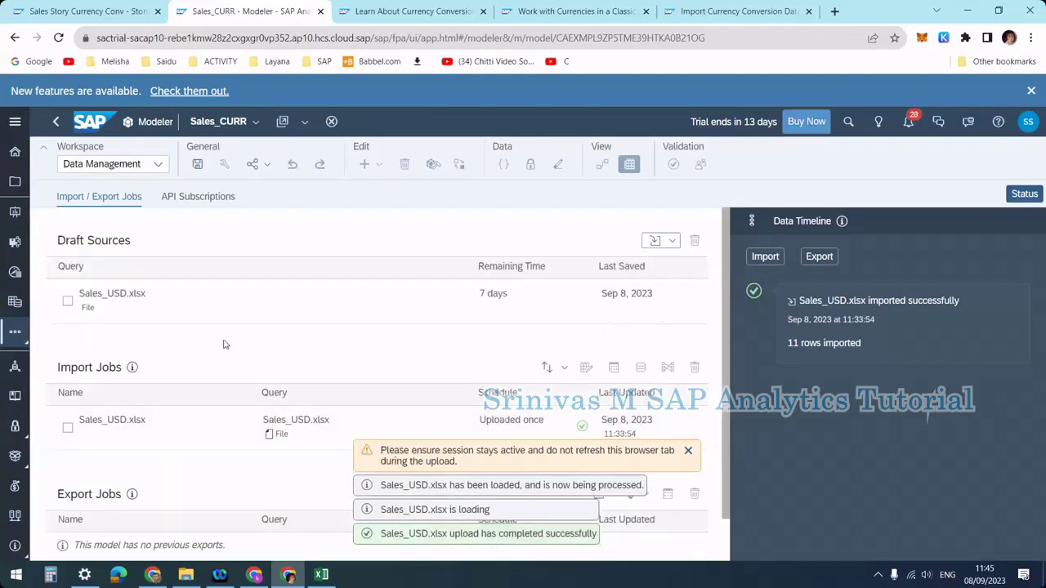
Step: Open the Sales_USD.xlsx draft source, check its dimension, attribute and measure mappings, and finish the mapping with the Update import method
click(269, 304)
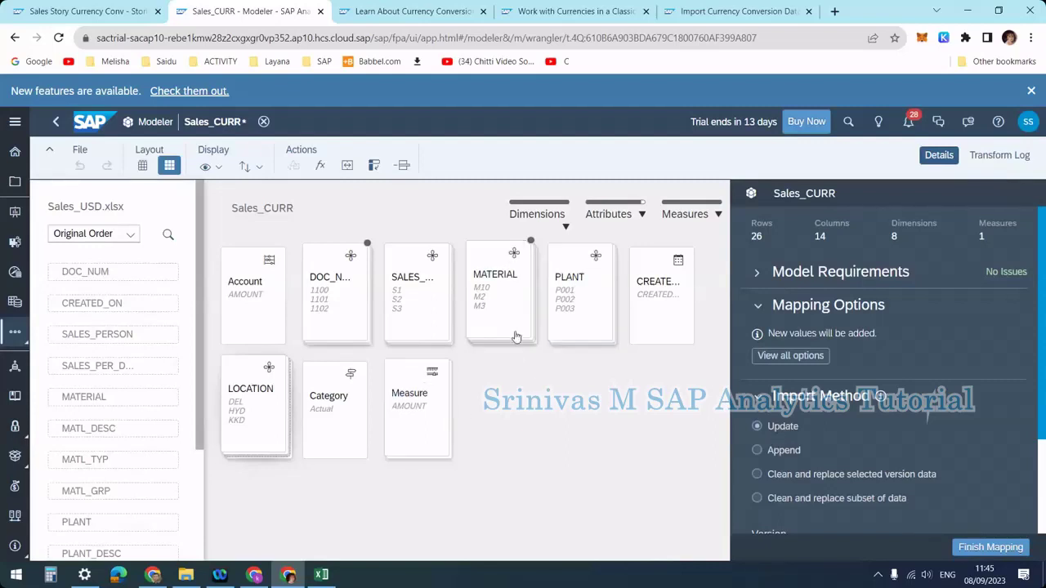
mouse_move(560, 216)
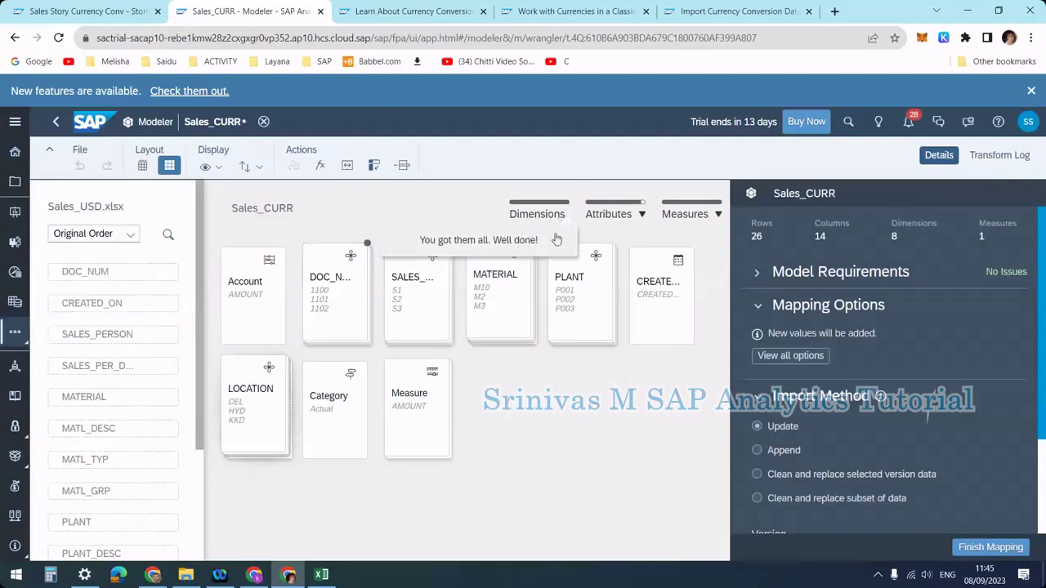
mouse_move(649, 224)
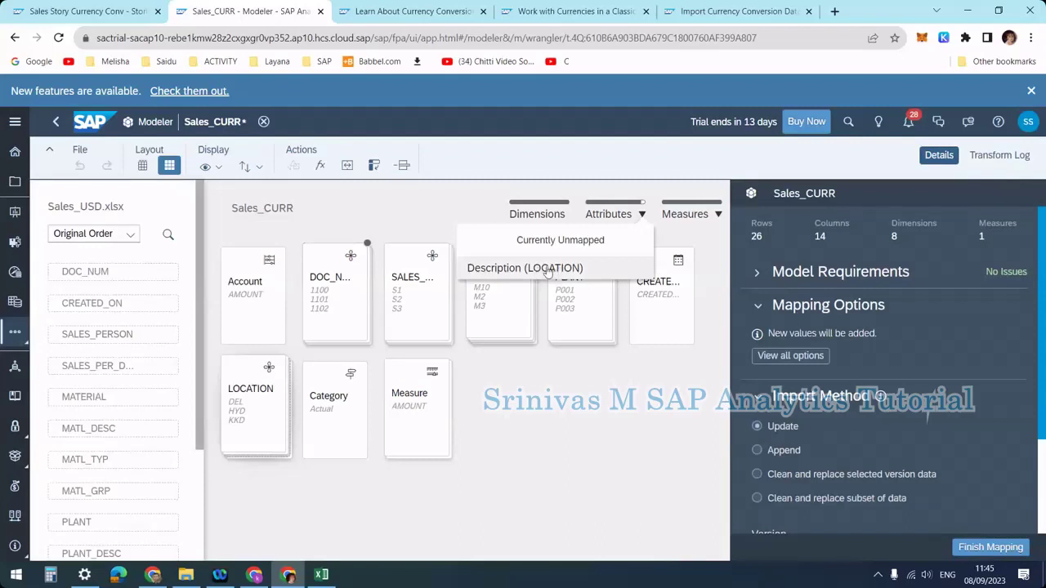
mouse_move(695, 218)
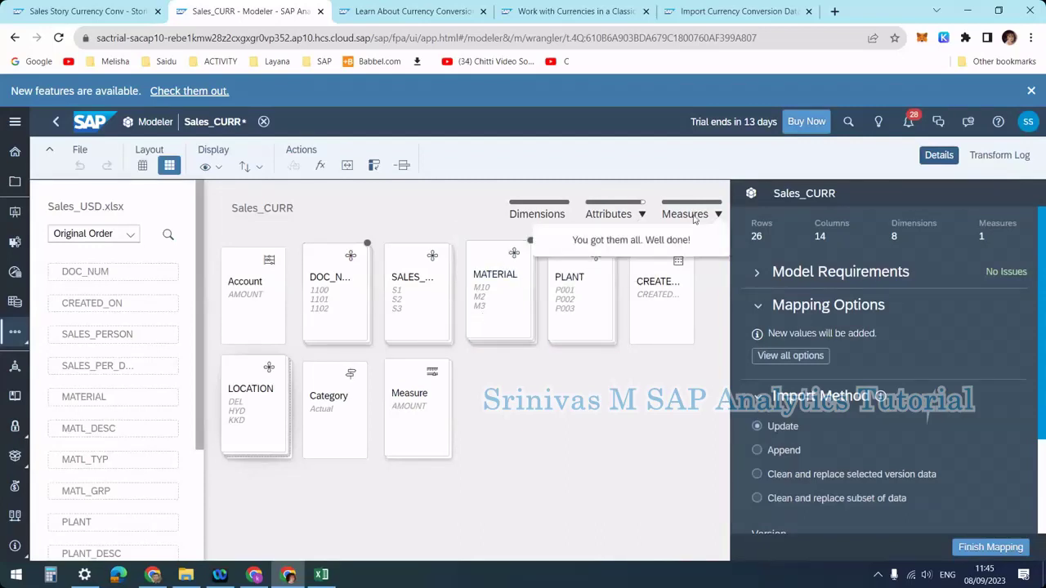
click(985, 547)
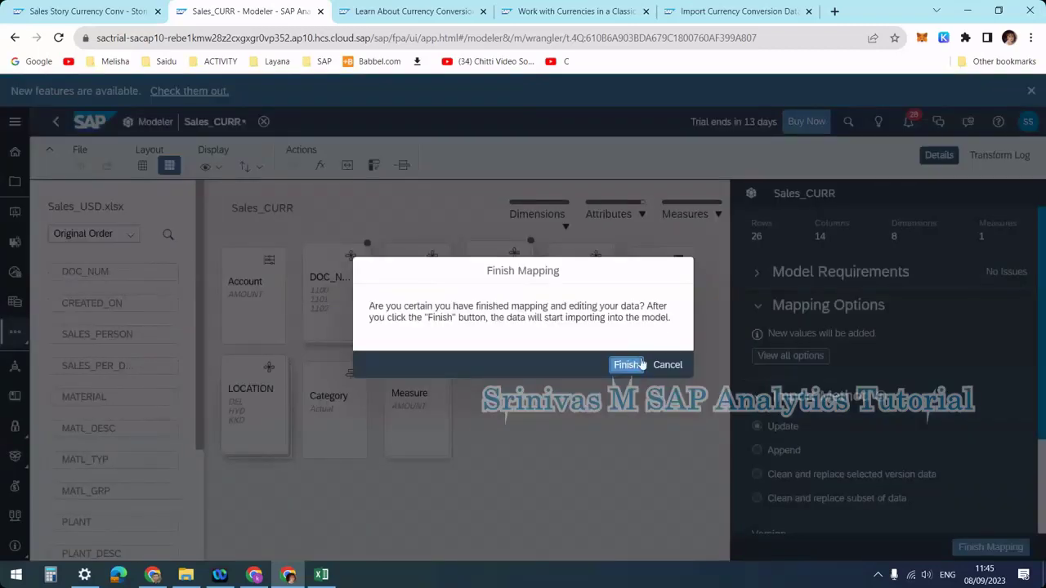
key(Return)
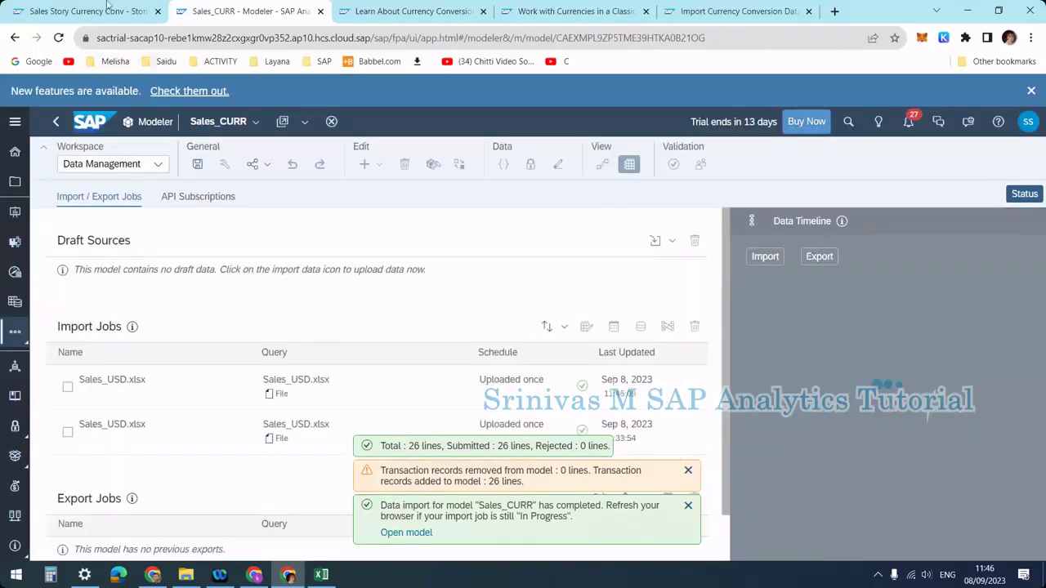
Step: Return to the Sales Story Currency Conv story and collapse Jul (2023) in the Sales_CURR table
click(86, 10)
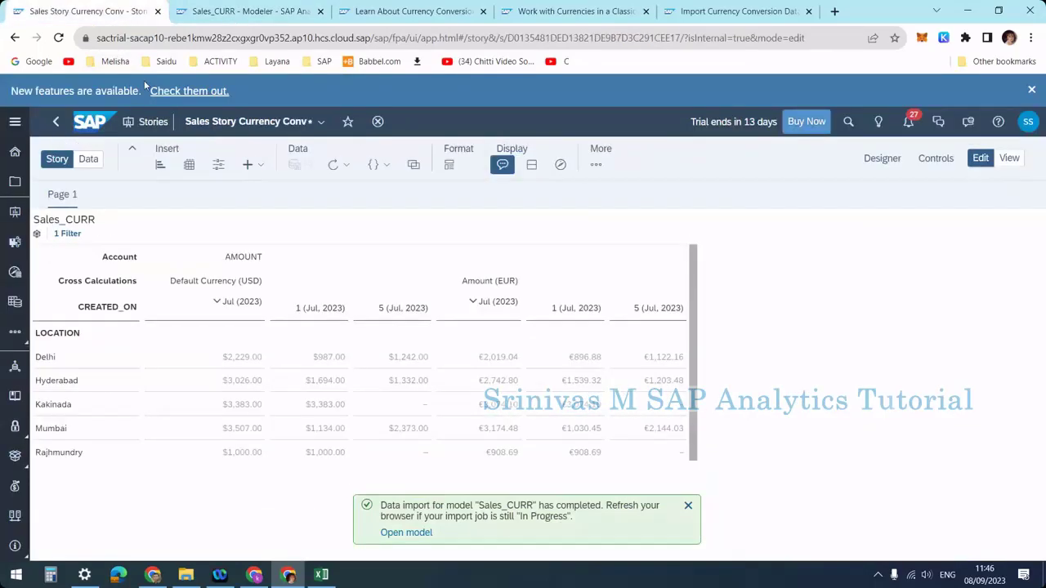
click(571, 244)
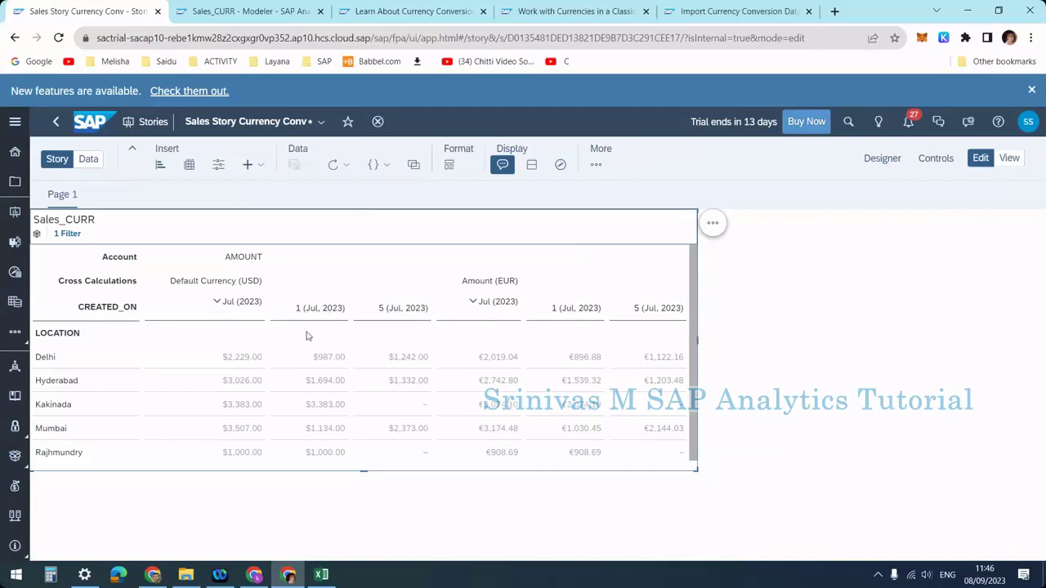
click(217, 303)
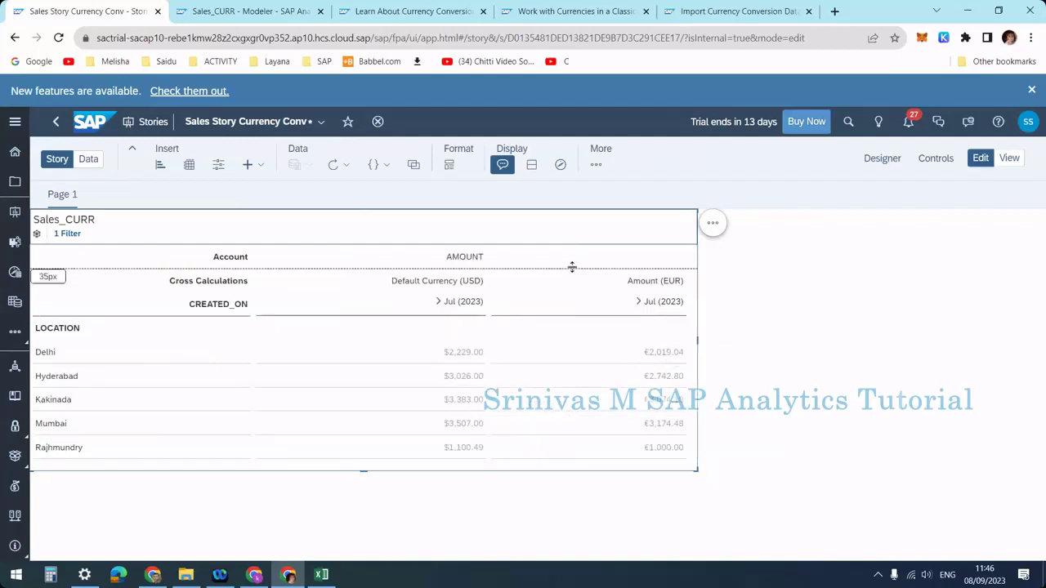
Step: Add Jan (2023) to the CREATED_ON member filter of the Sales_CURR table alongside Jul (2023)
click(882, 160)
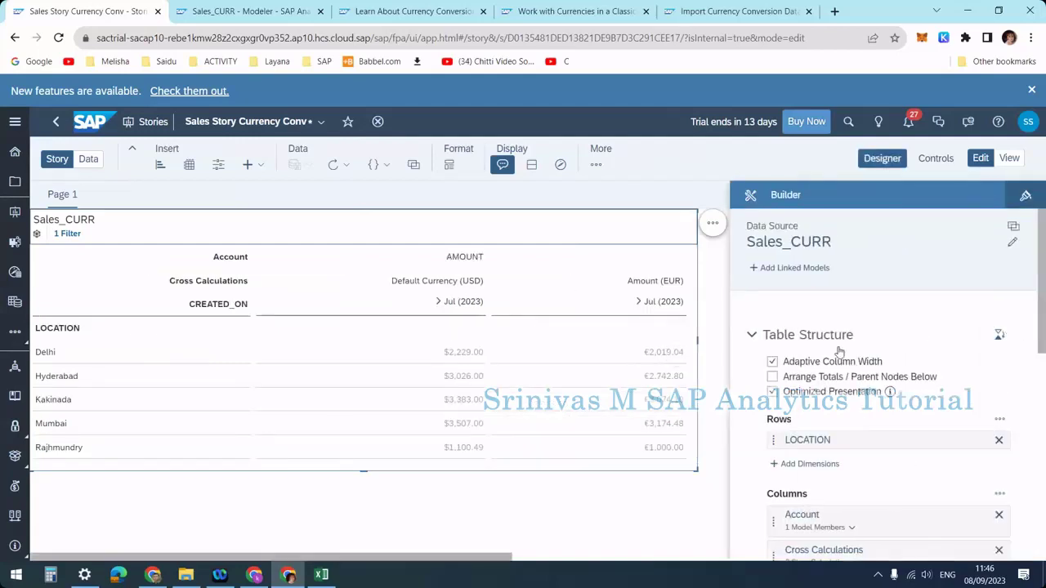
scroll(850, 420, down, 2)
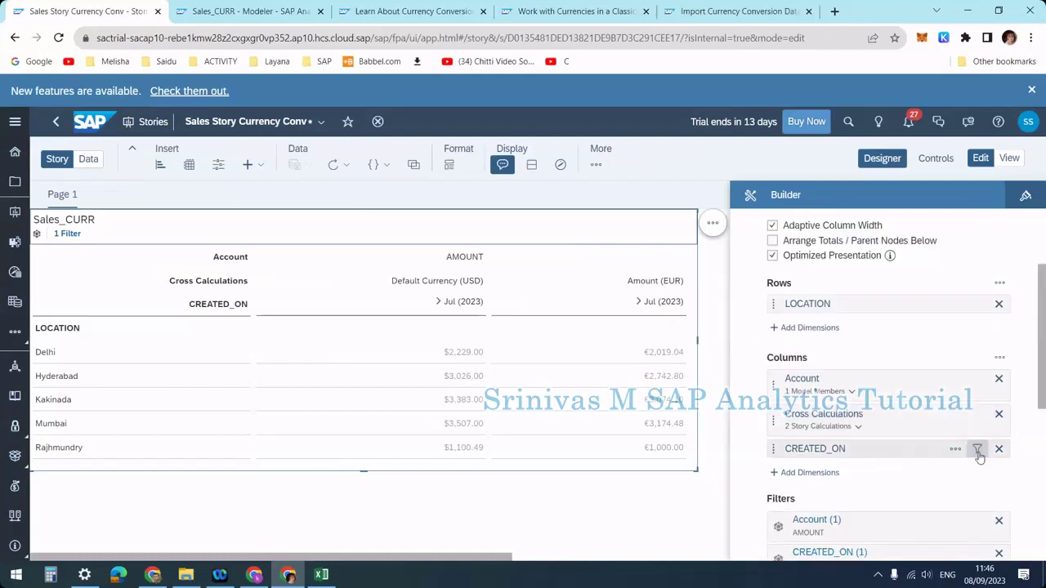
click(978, 451)
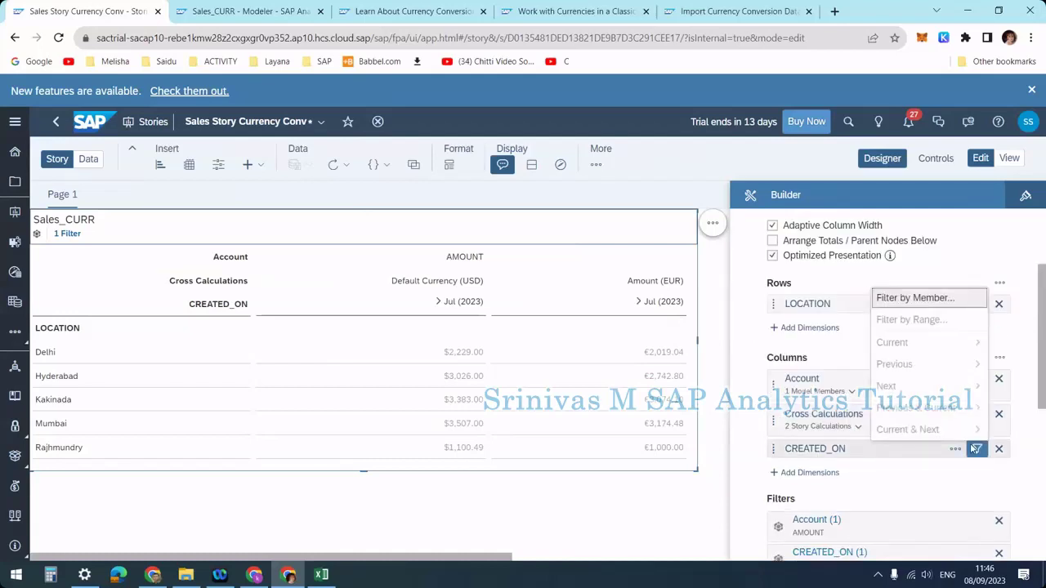
click(907, 300)
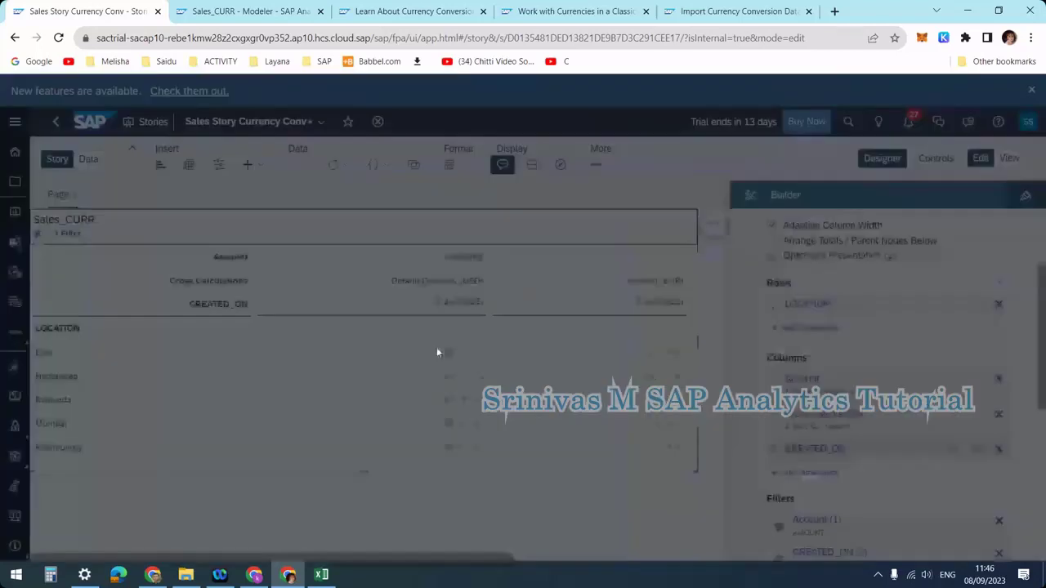
click(243, 355)
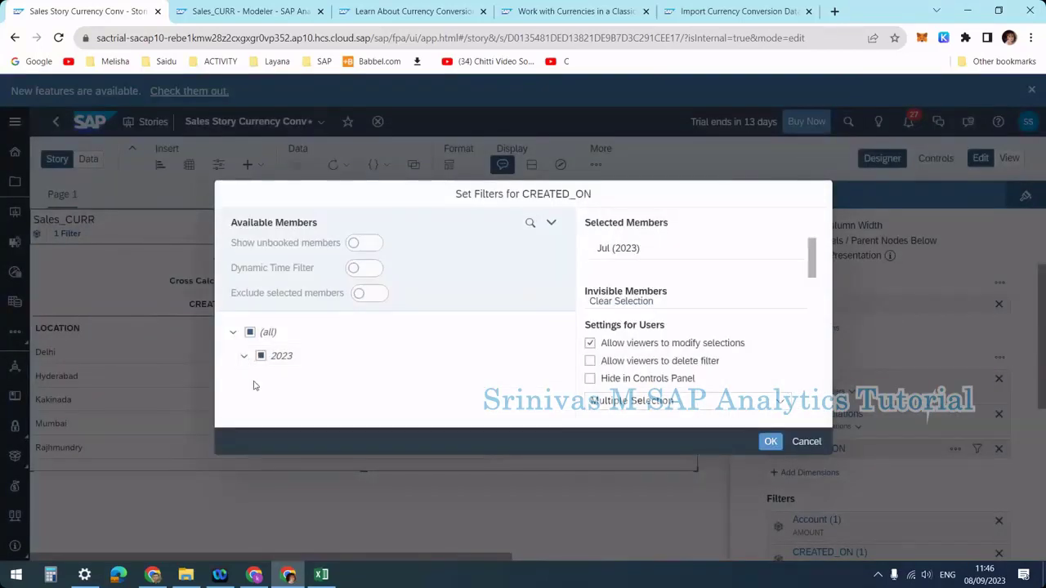
click(271, 379)
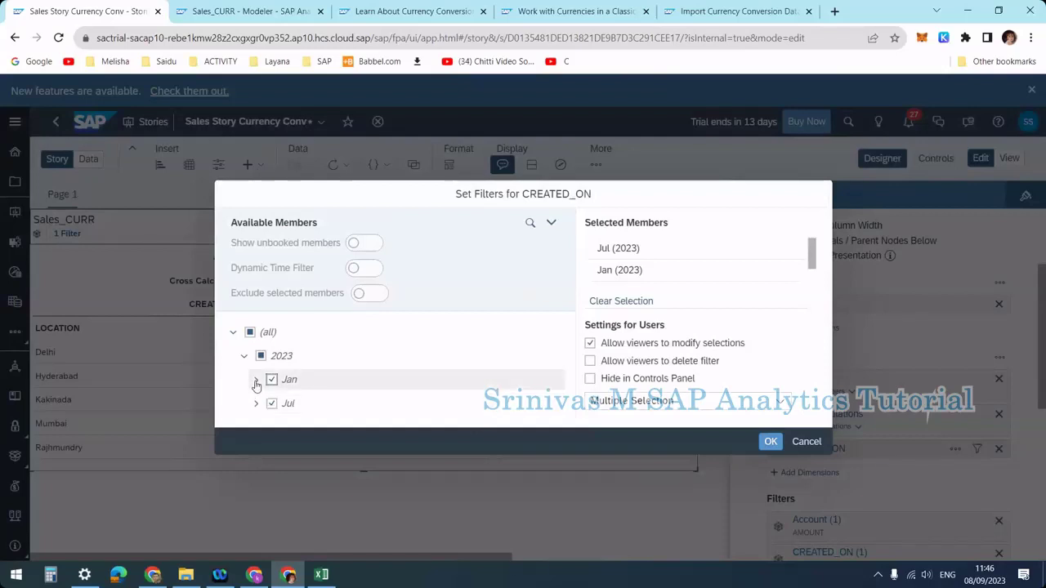
click(256, 384)
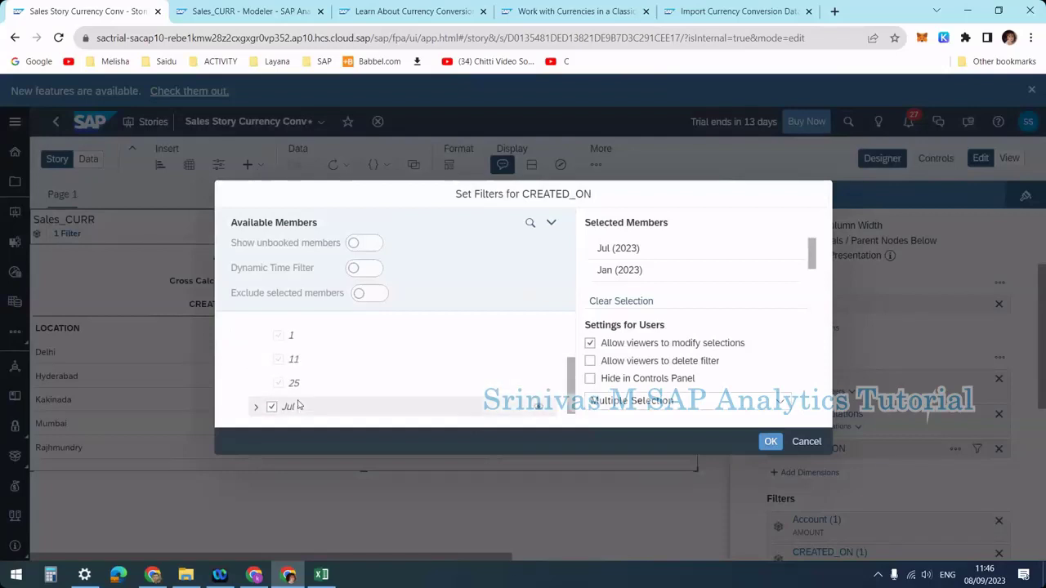
click(772, 442)
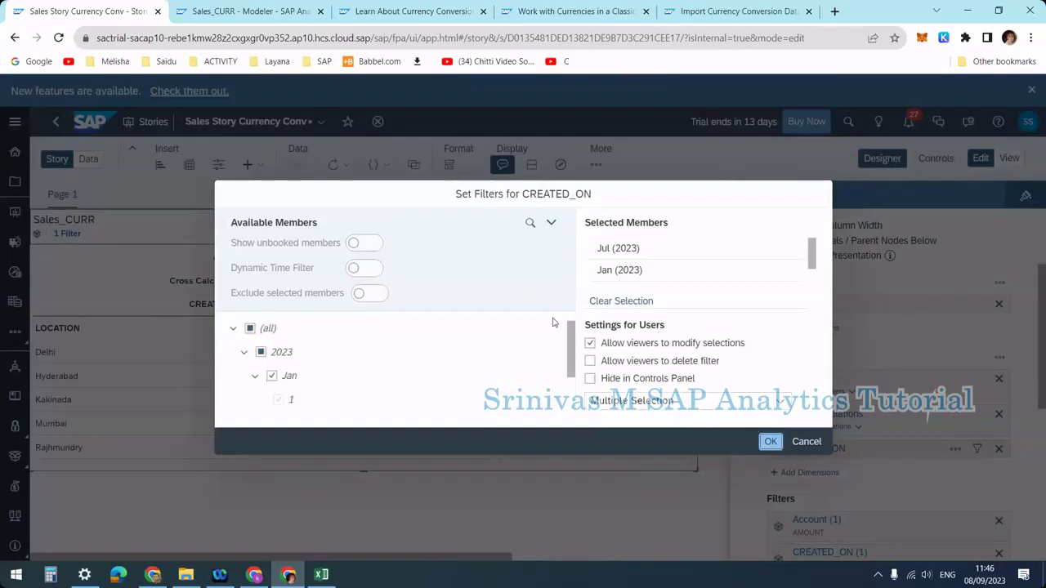
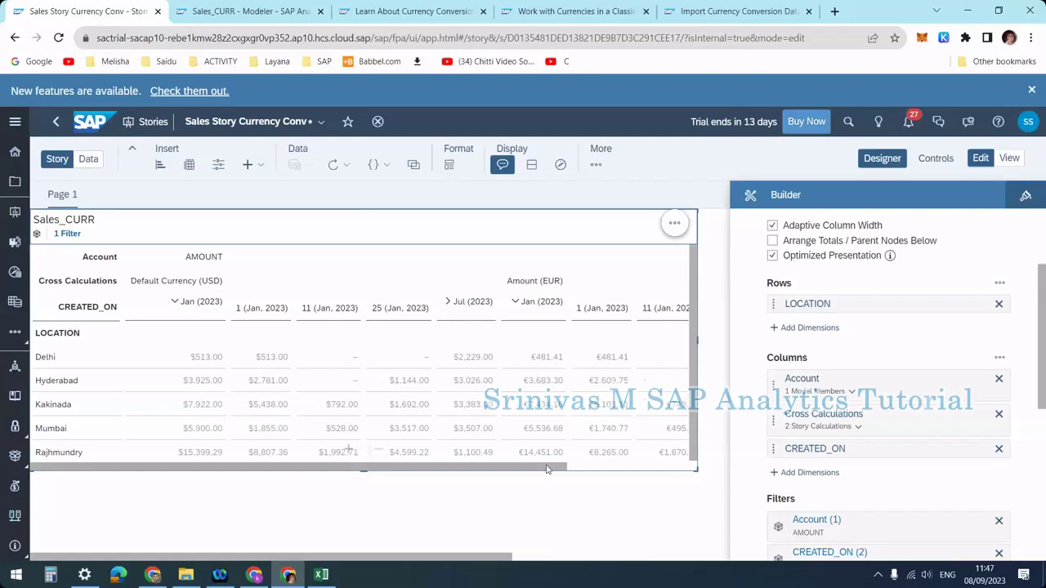
Step: Review the January EUR amounts by day in the Sales_CURR table and open the CUR_USD_EUR conversion table in the Modeler
drag(565, 470, 618, 471)
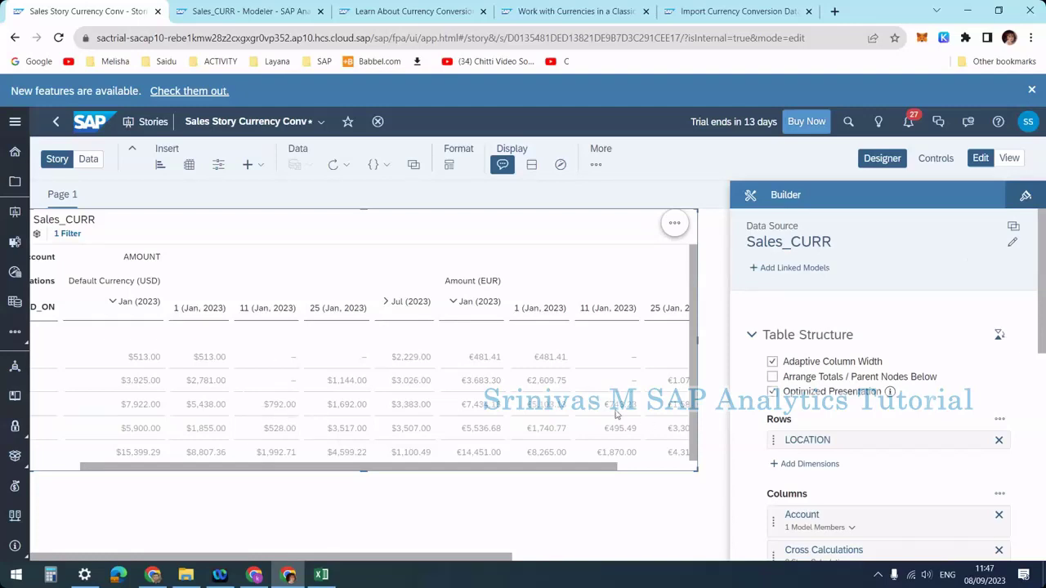
mouse_move(616, 414)
click(249, 11)
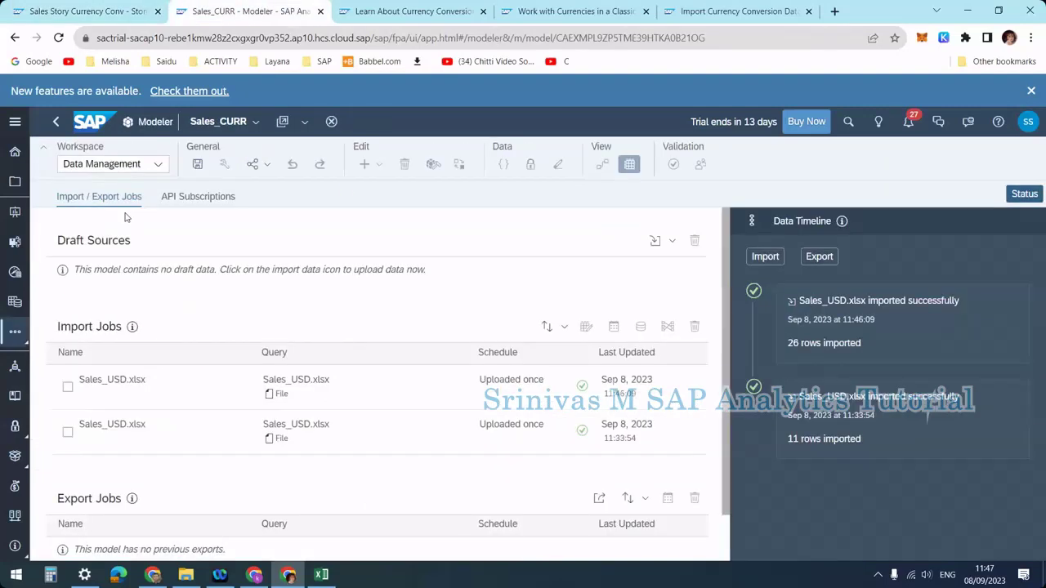
click(156, 122)
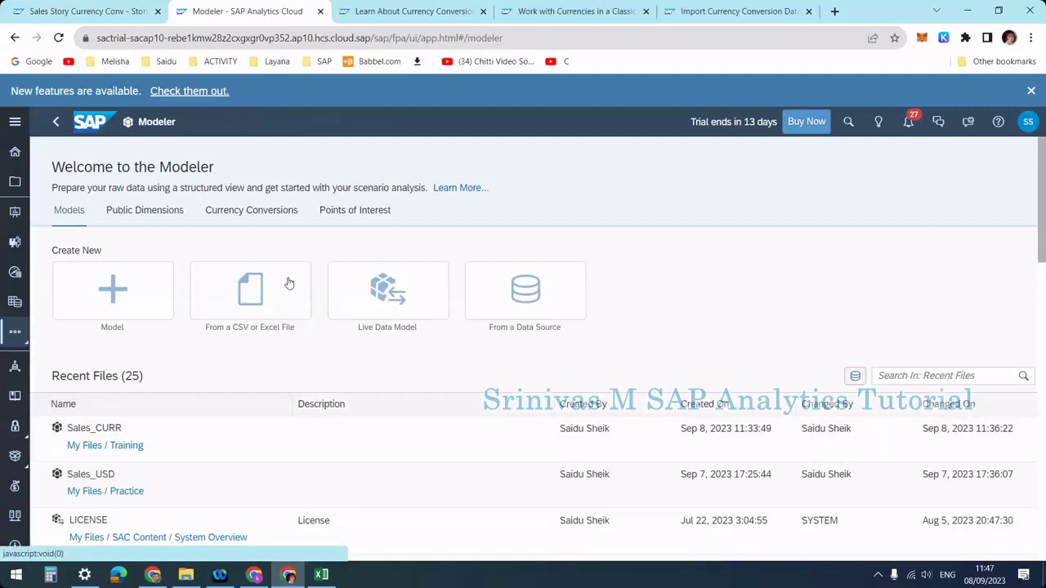
click(225, 212)
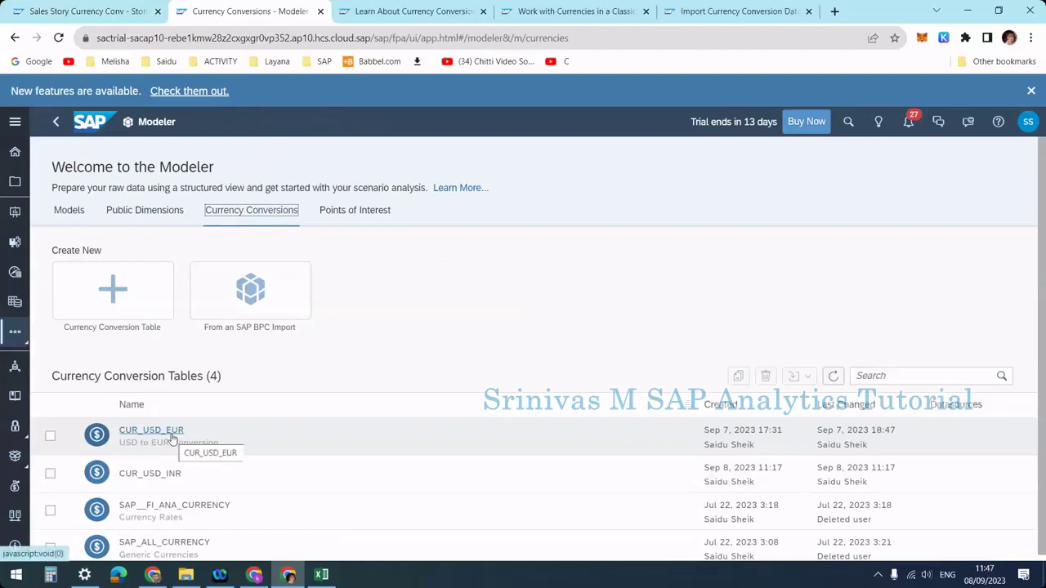
click(172, 439)
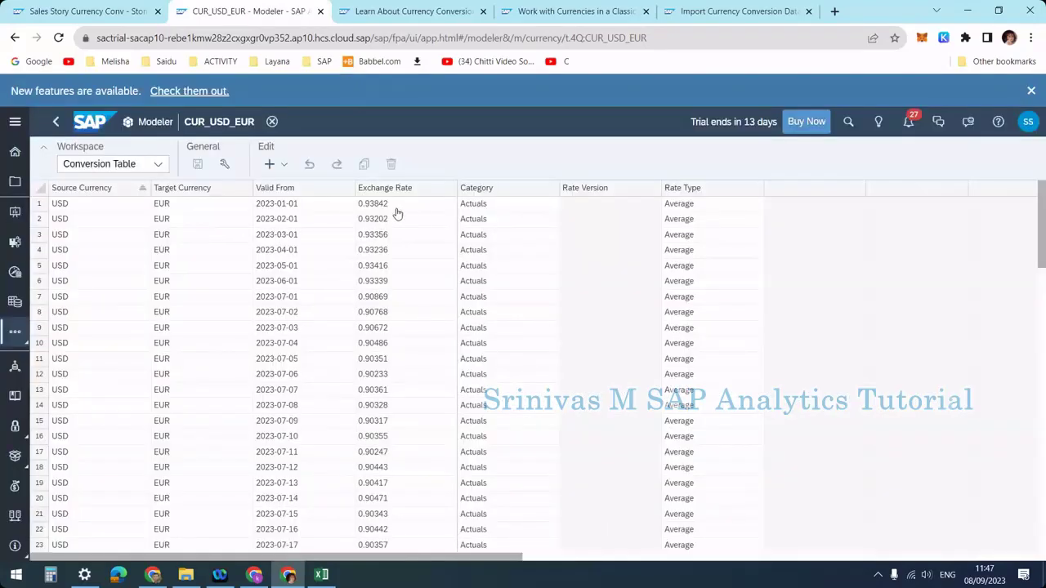
Step: Switch to Excel and enter the exchange rates 0.93842 in Q15 and 0.93202 in Q16 of the EXE_2 sheet, consulting the CUR_USD_EUR table
click(321, 574)
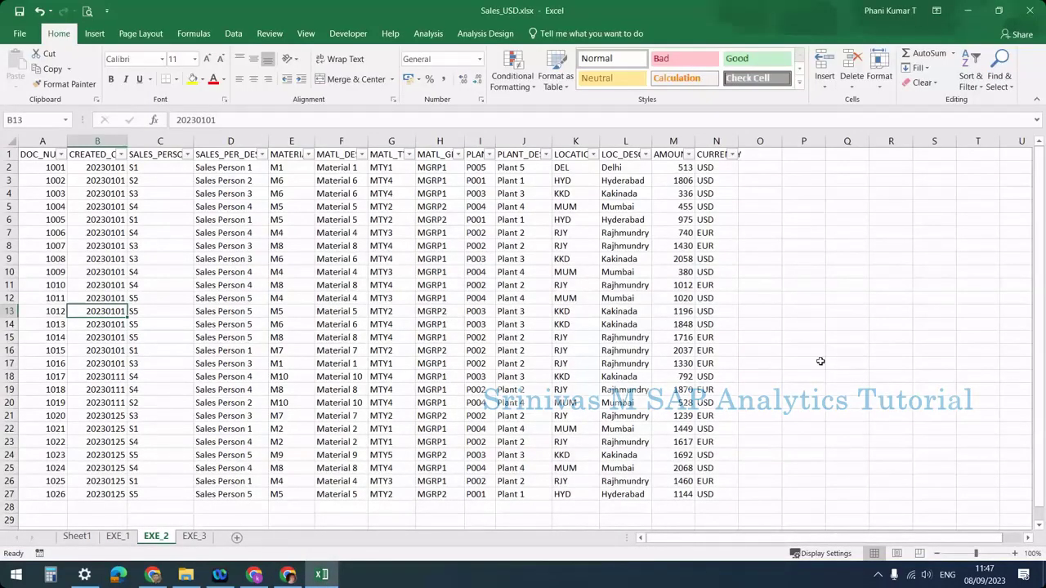
click(865, 335)
text(0.9384)
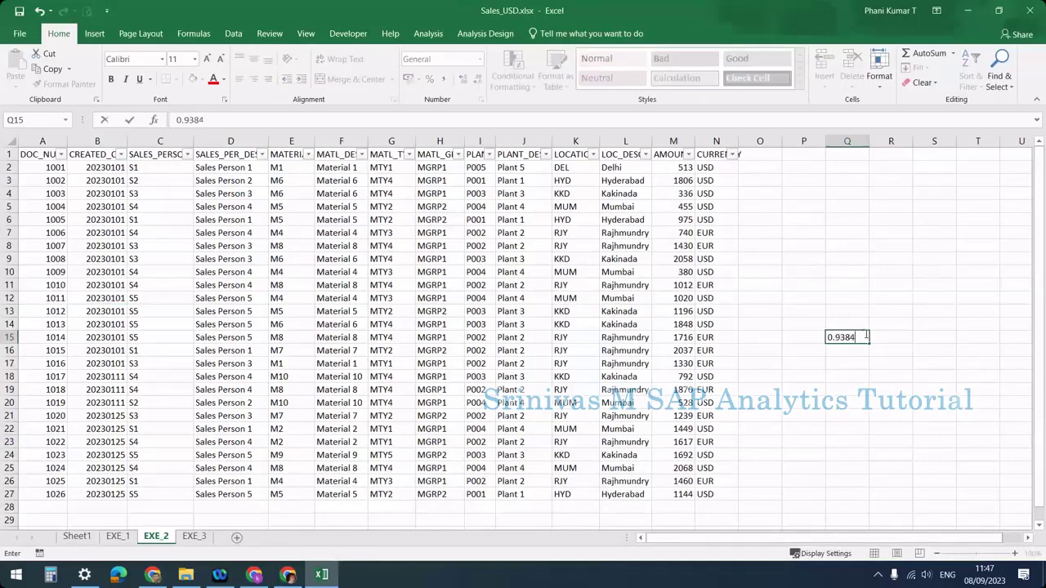
key(Return)
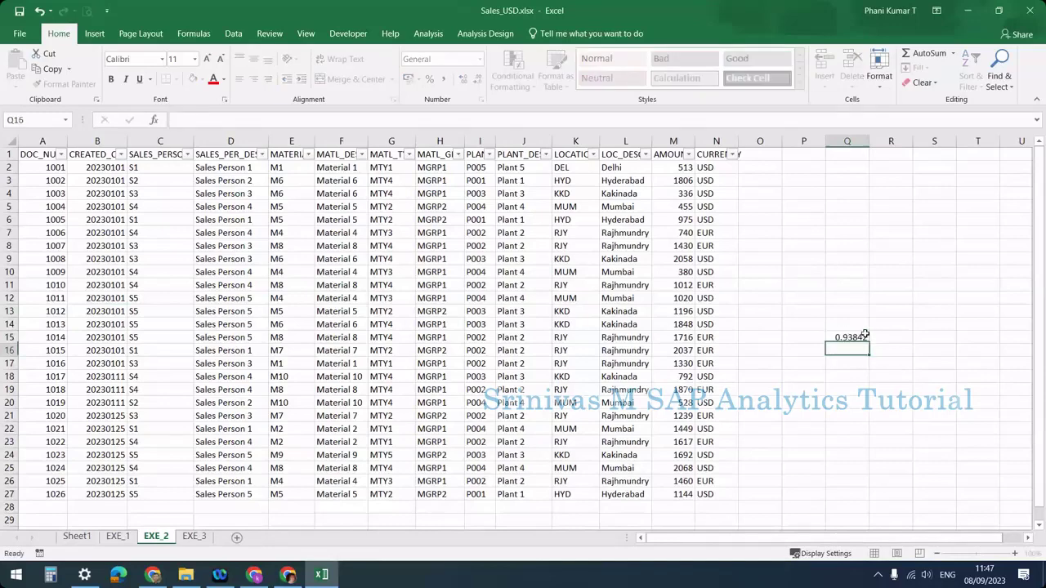
key(alt+Tab)
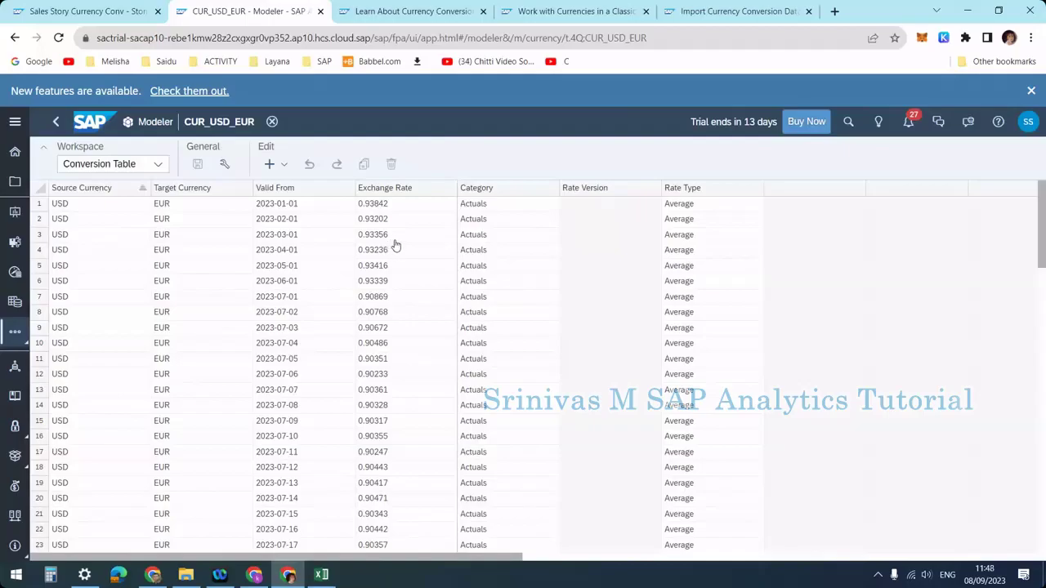
key(alt+Tab)
text(0.93302)
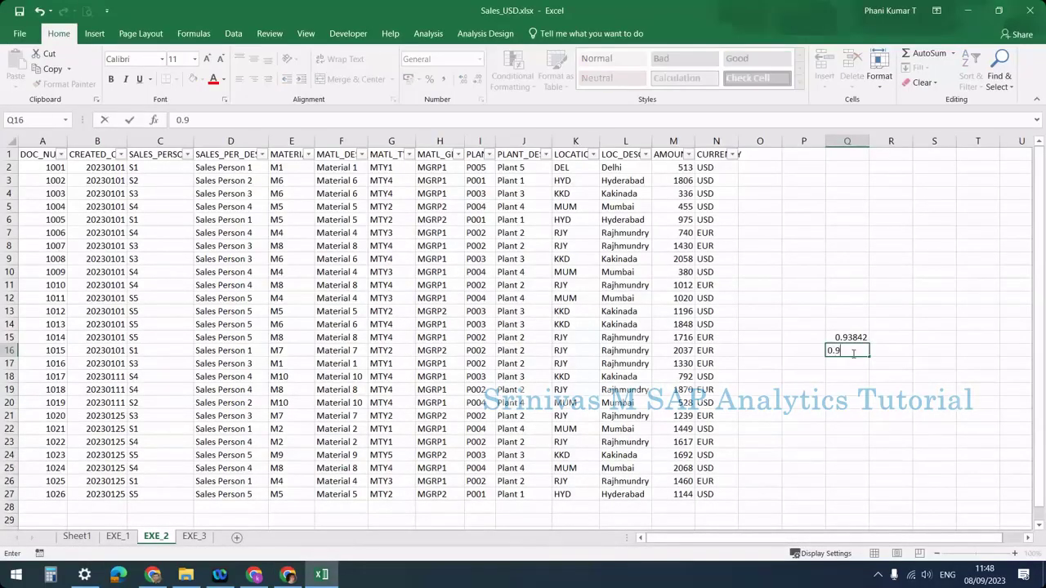
key(Return)
key(Up)
key(Up)
key(Up)
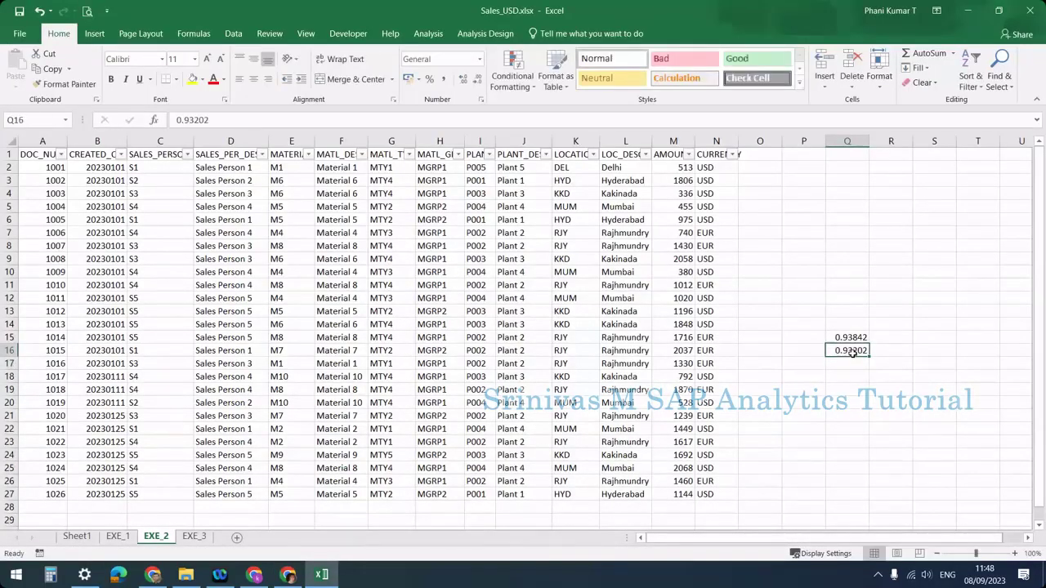
Step: Label the exchange rates by entering Jan in R15 and Feb in R16 of the EXE_2 sheet
key(Right)
key(Down)
text(Jan)
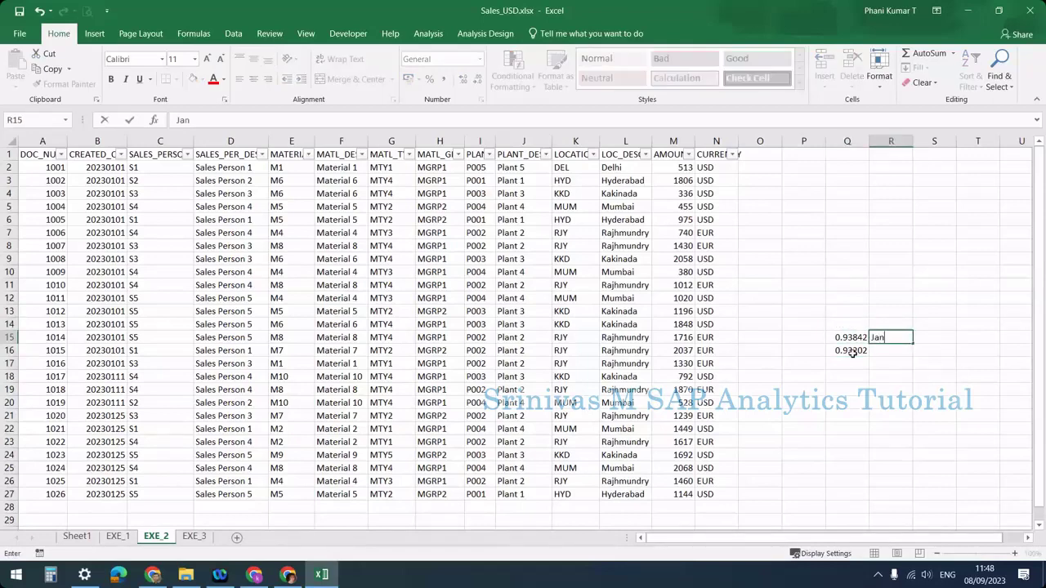
key(Return)
text(Feb)
key(Return)
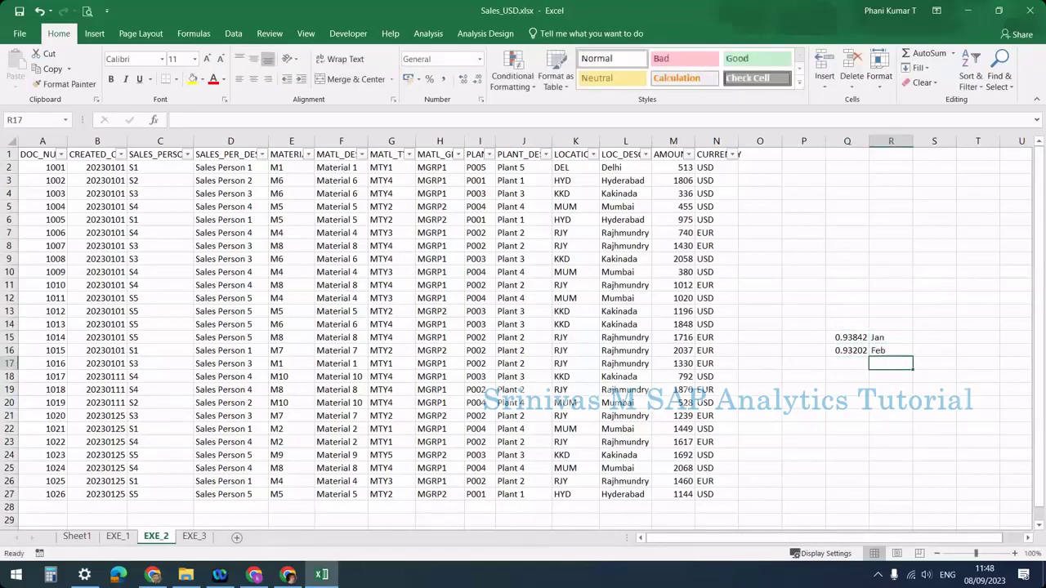
Step: Look up Kakinada's USD amount for 11 (Jan, 2023) in the Sales Story Currency Conv story and enter 792 in S15 of the Excel sheet
click(282, 574)
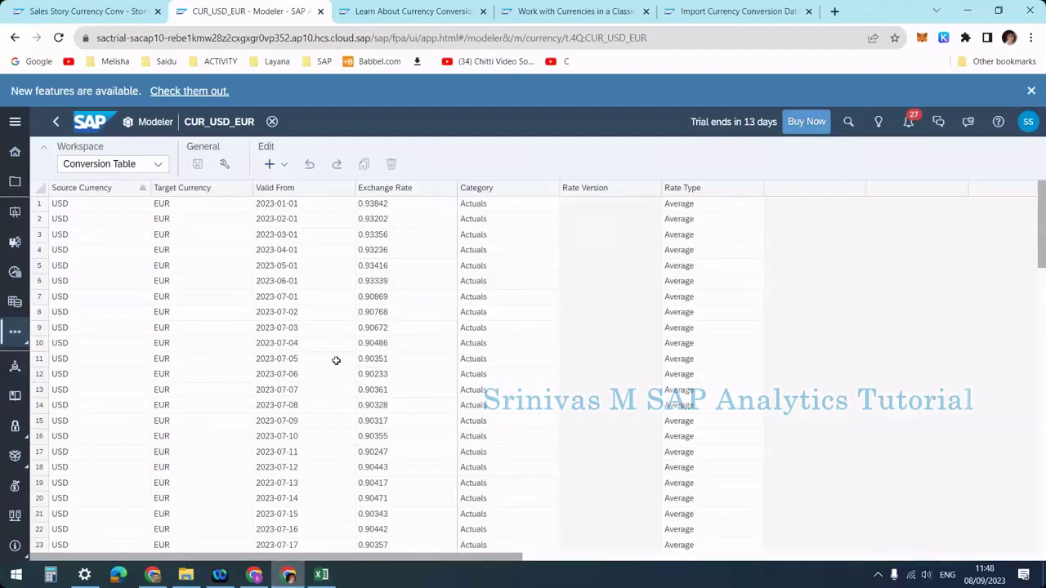
click(69, 7)
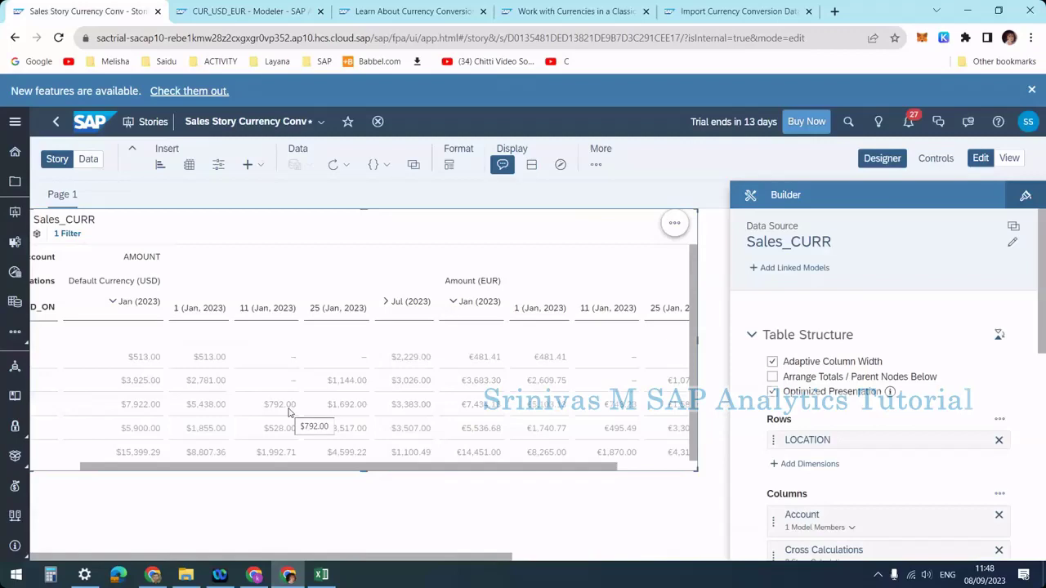
key(alt+Tab)
click(923, 337)
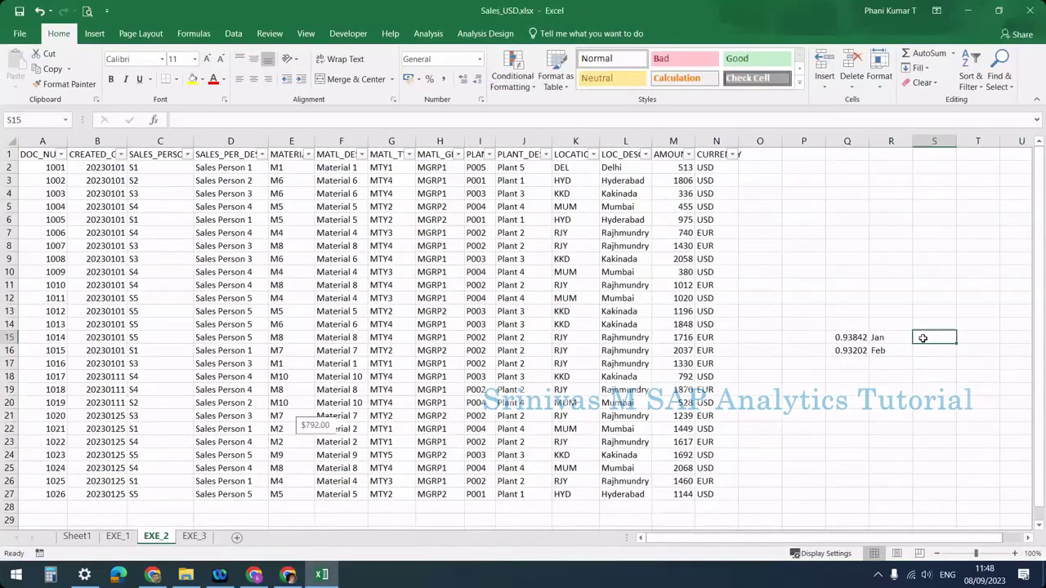
text(792)
key(Return)
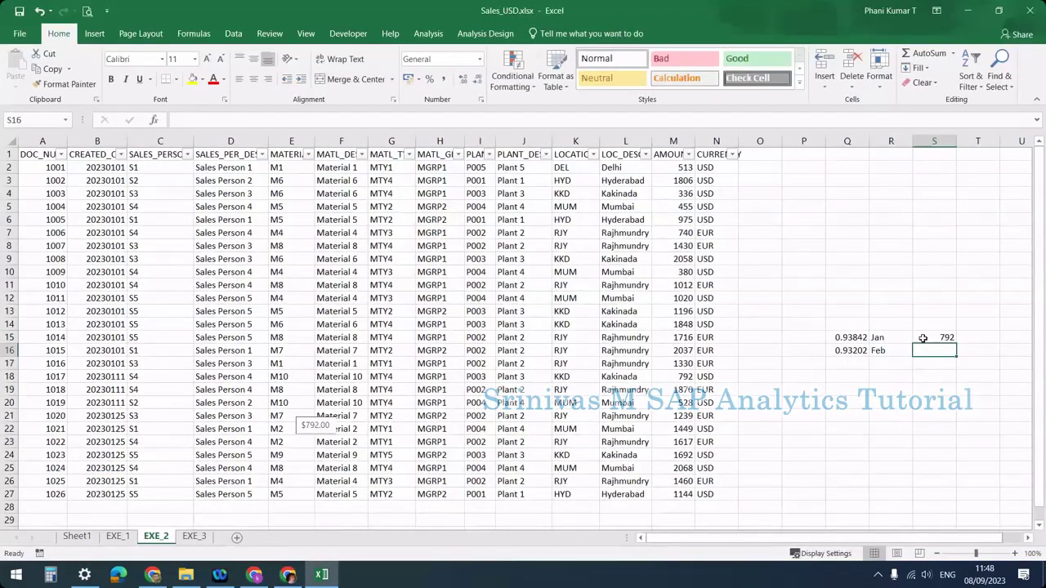
Step: Check Kakinada's EUR amount for 11 (Jan, 2023) in the story and enter 743 EUR in T15 of the Excel sheet
key(alt+Tab)
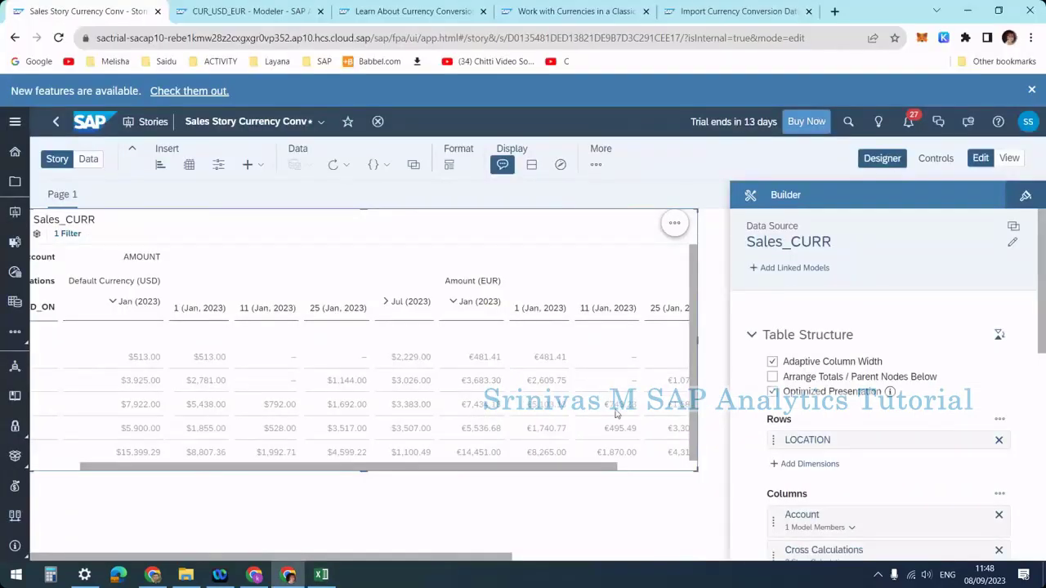
key(alt+Tab)
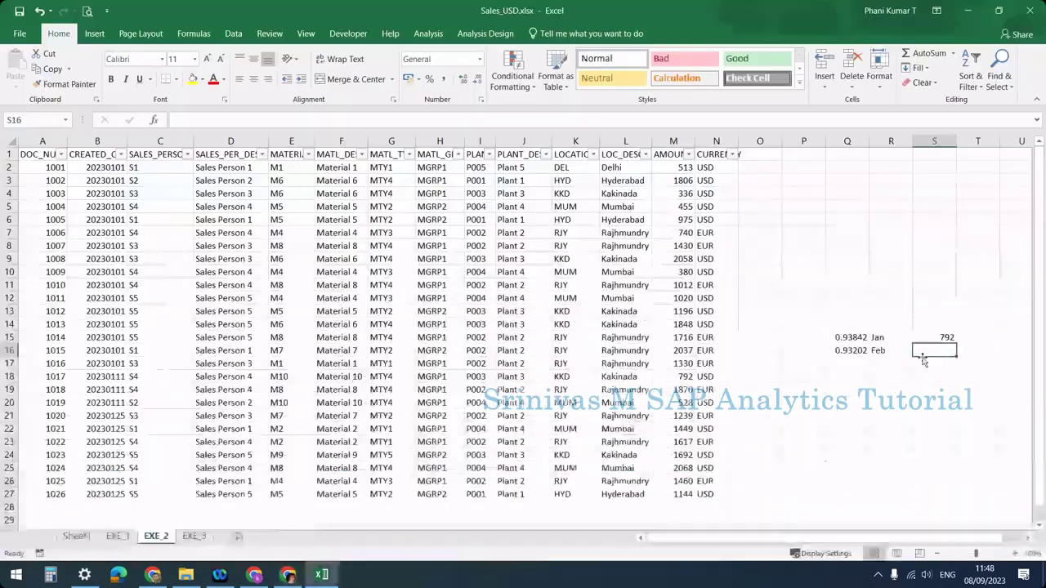
click(972, 336)
text(743)
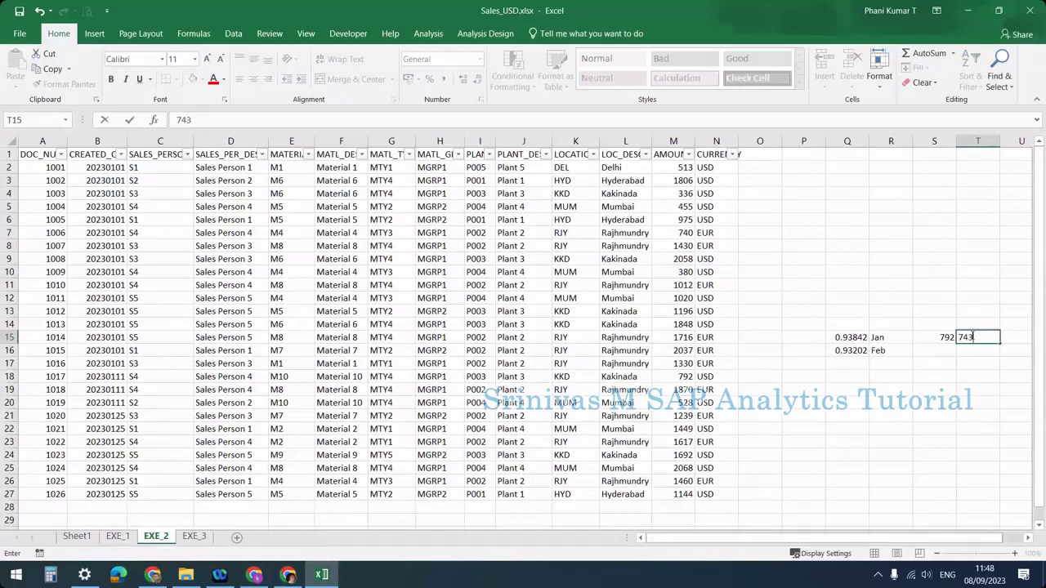
text( EUIR)
key(BackSpace)
text(R)
key(Return)
Step: Add the headers USD in S14 and EUR in T14, and clear the stray values in T16:T17
click(940, 326)
text(USD)
key(Tab)
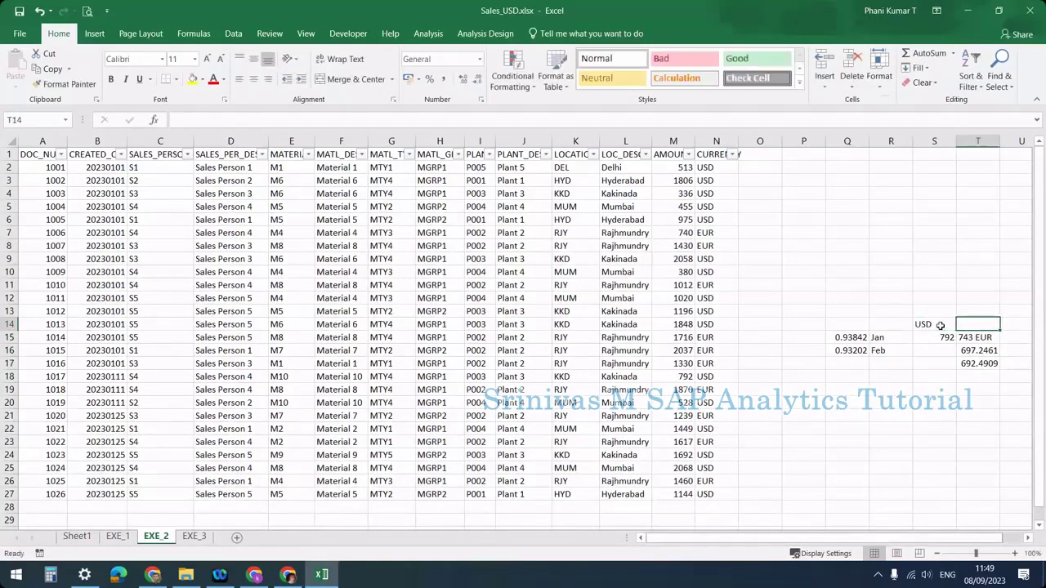
text(EUR)
key(Return)
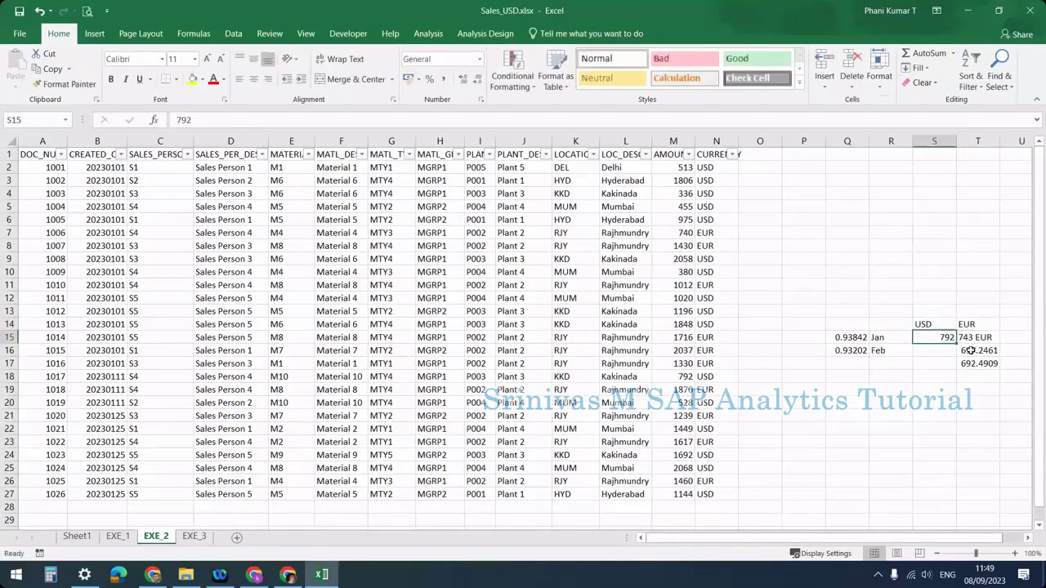
drag(970, 350, 977, 363)
key(Delete)
Step: Calculate the converted January amount in S16 with the formula =S15*Q15 and compare it with the EUR amount in T15
click(934, 352)
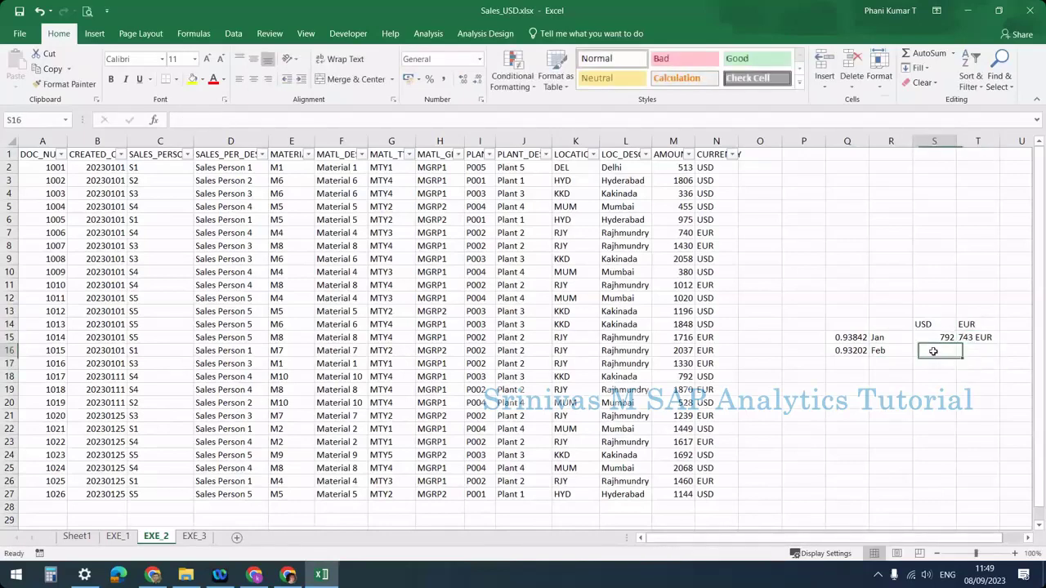
text(=)
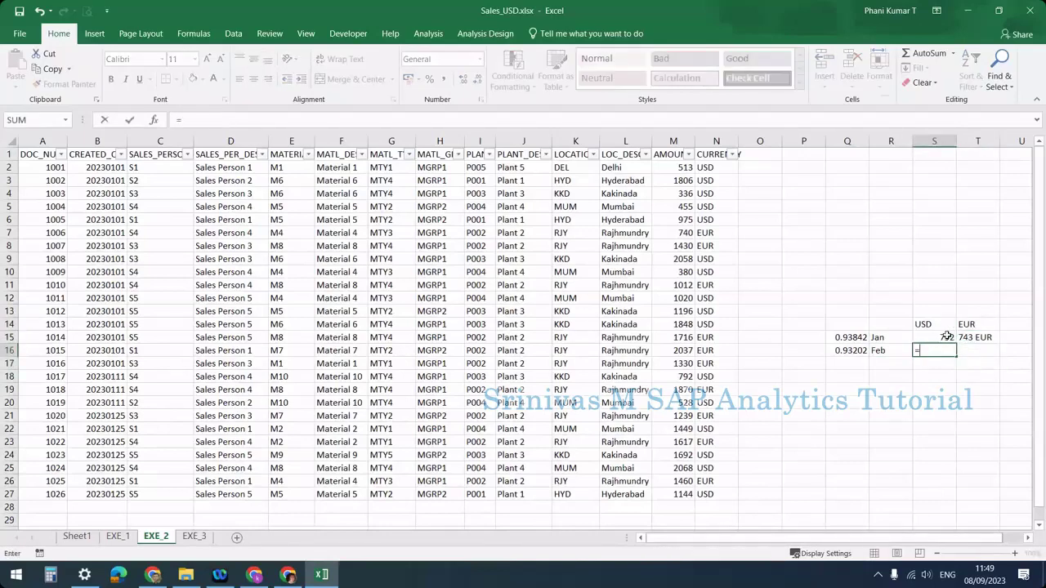
click(946, 336)
text(*)
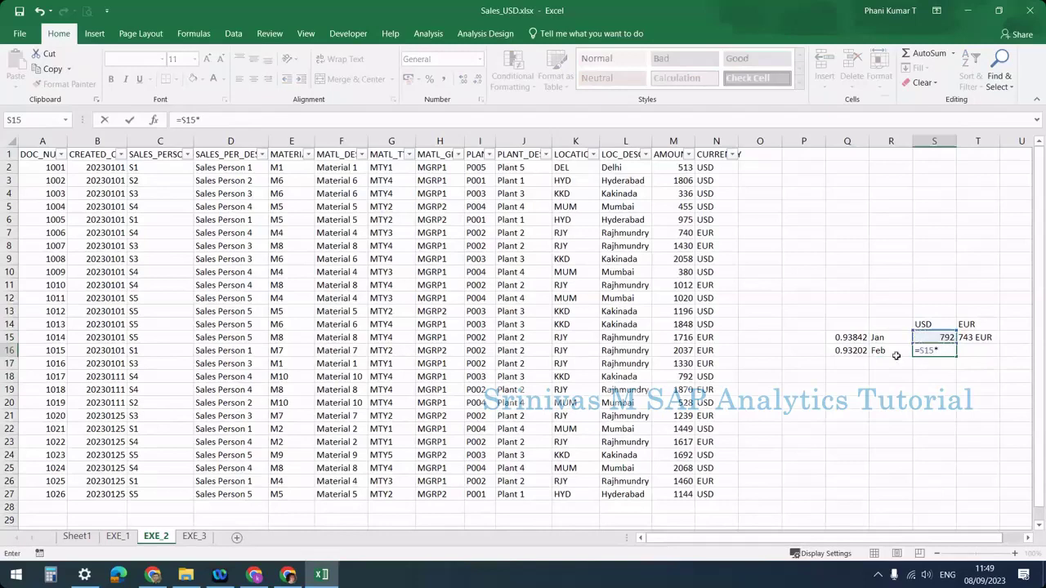
click(862, 340)
key(Return)
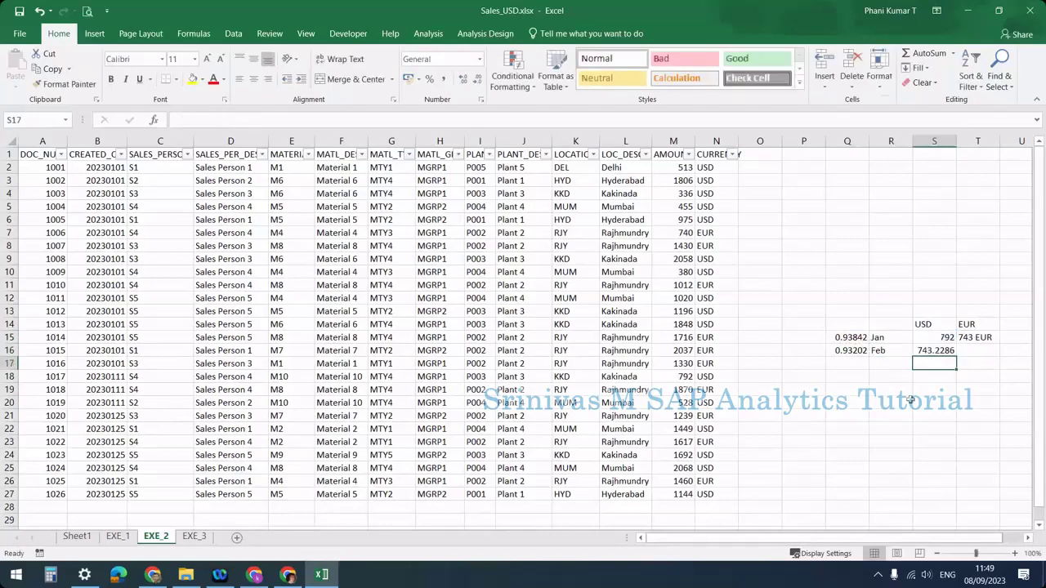
click(987, 338)
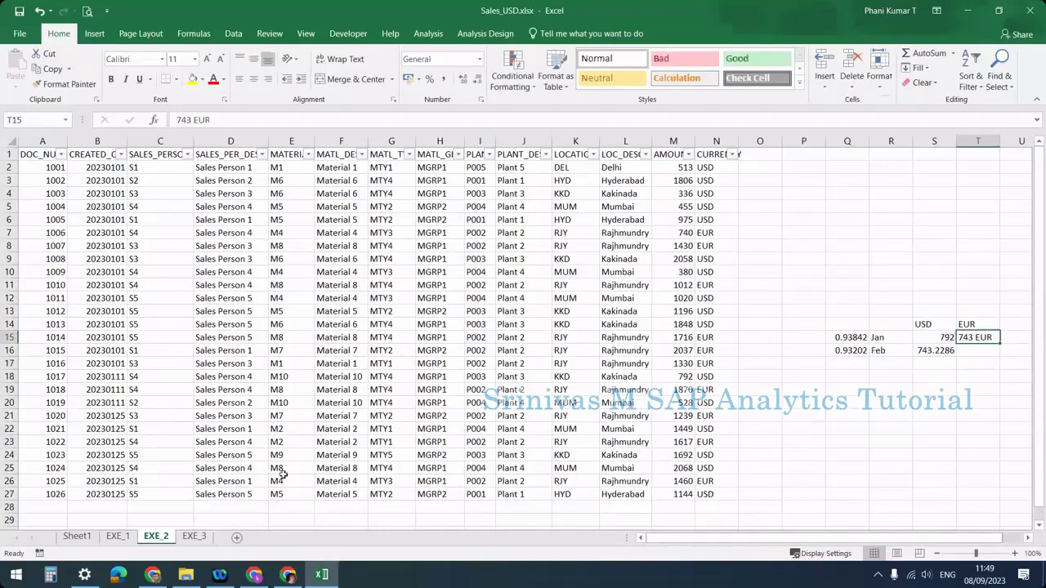
Step: Switch to the browser and look over the Sales_CURR table, the Modeler's currency conversion tables and its models list, ending back in the story
click(287, 576)
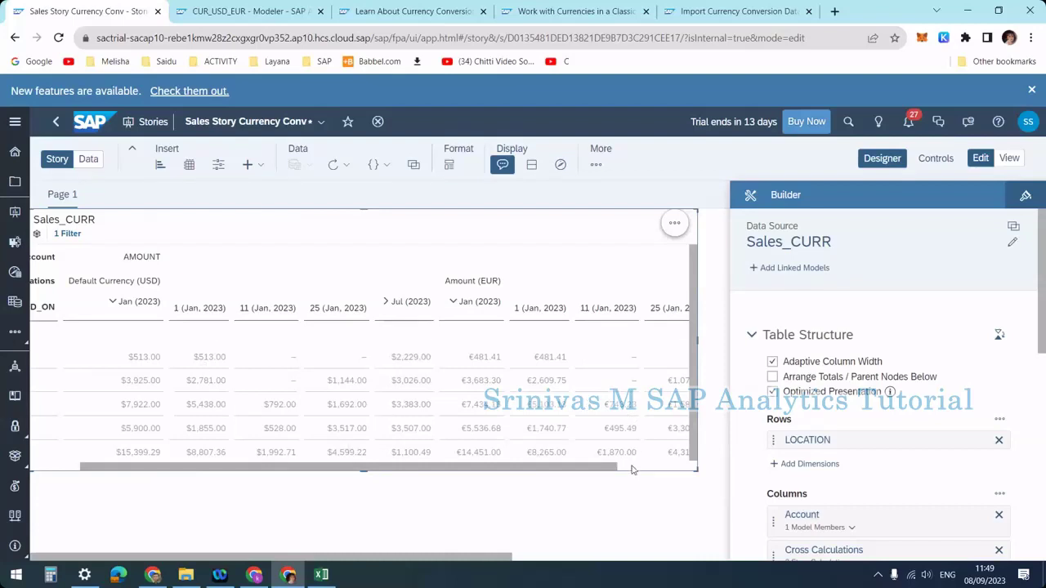
scroll(210, 362, left, 3)
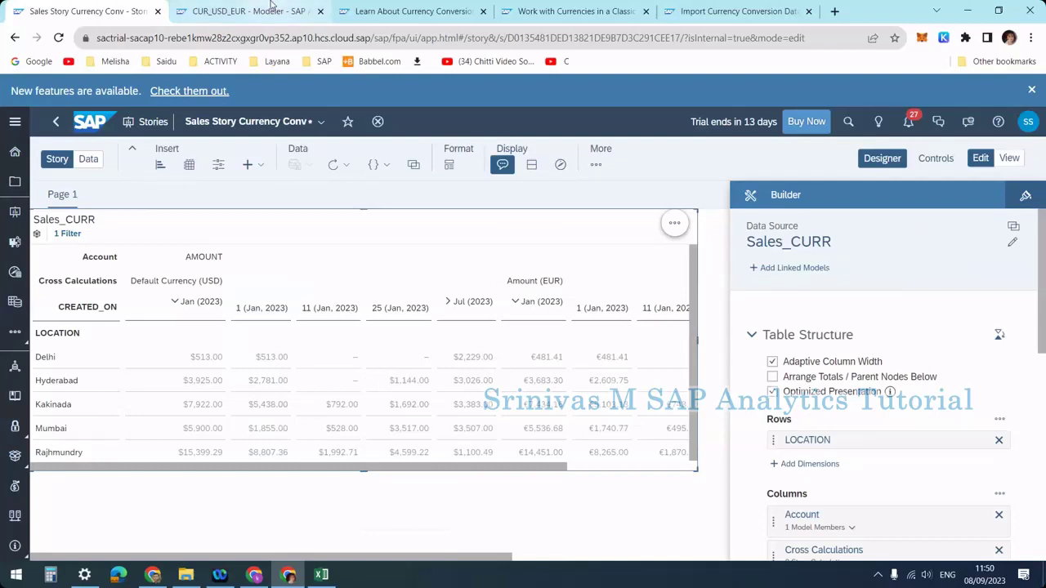
click(245, 11)
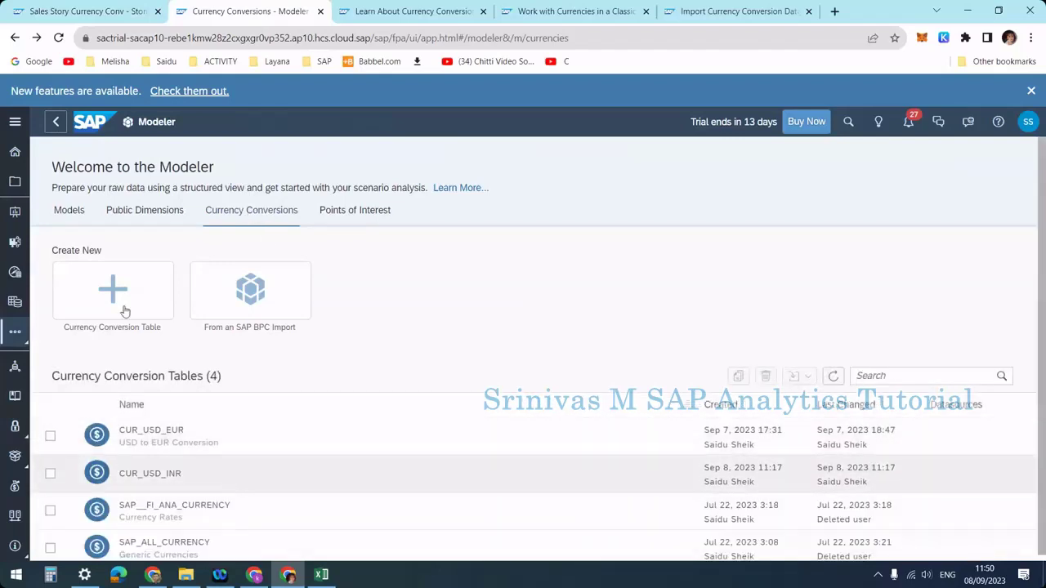
click(71, 211)
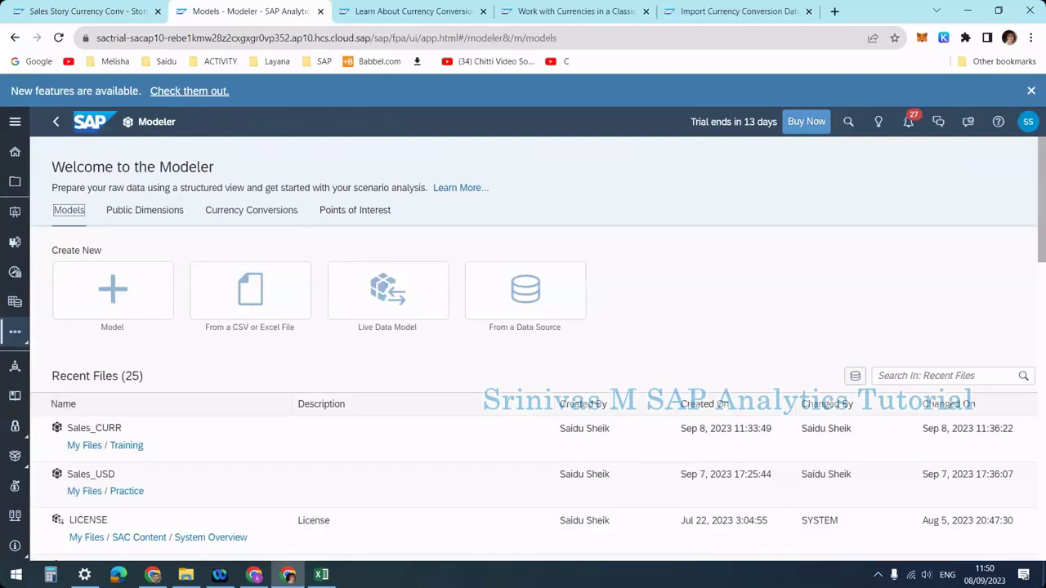
click(111, 5)
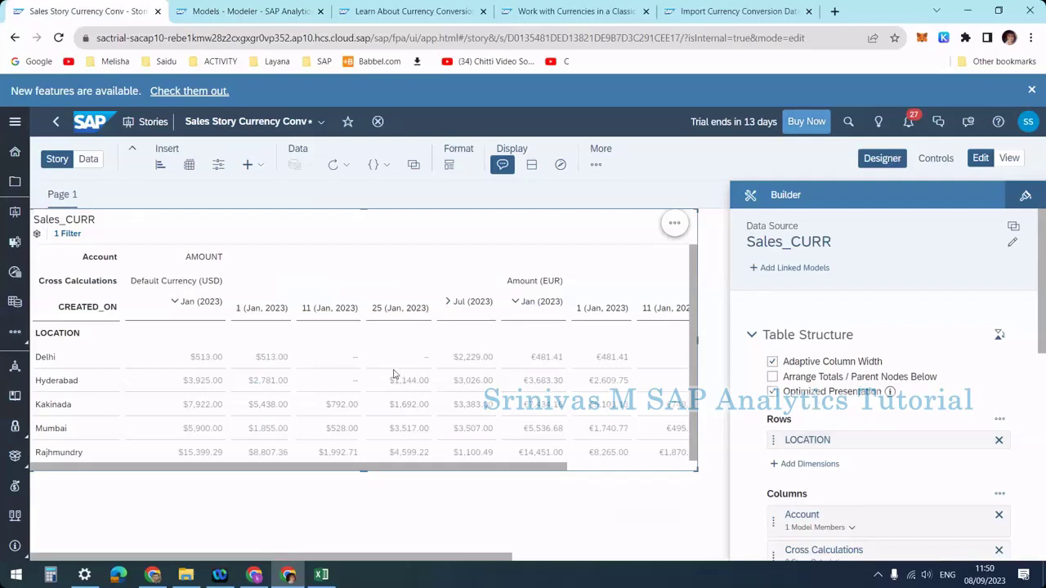
scroll(786, 473, down, 3)
scroll(741, 402, up, 3)
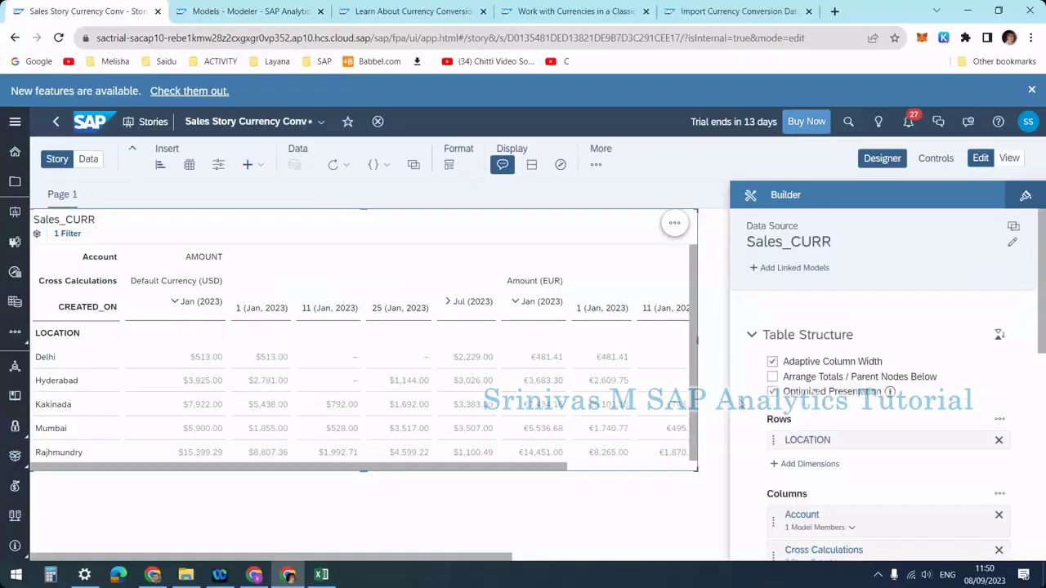